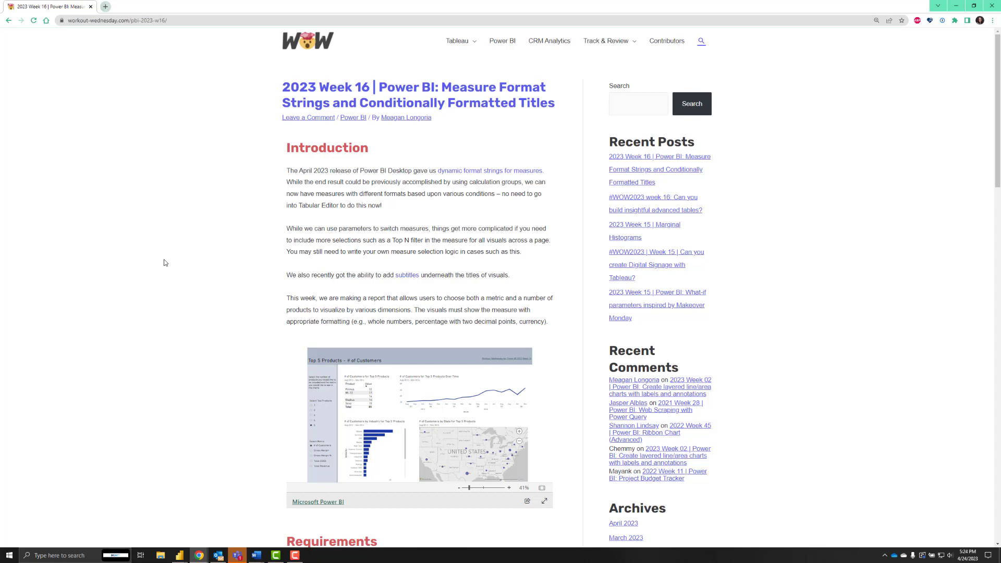
Open the embedded sample report full screen and show Gross Margin for the top 3 products
scroll(165, 262, "down", 2)
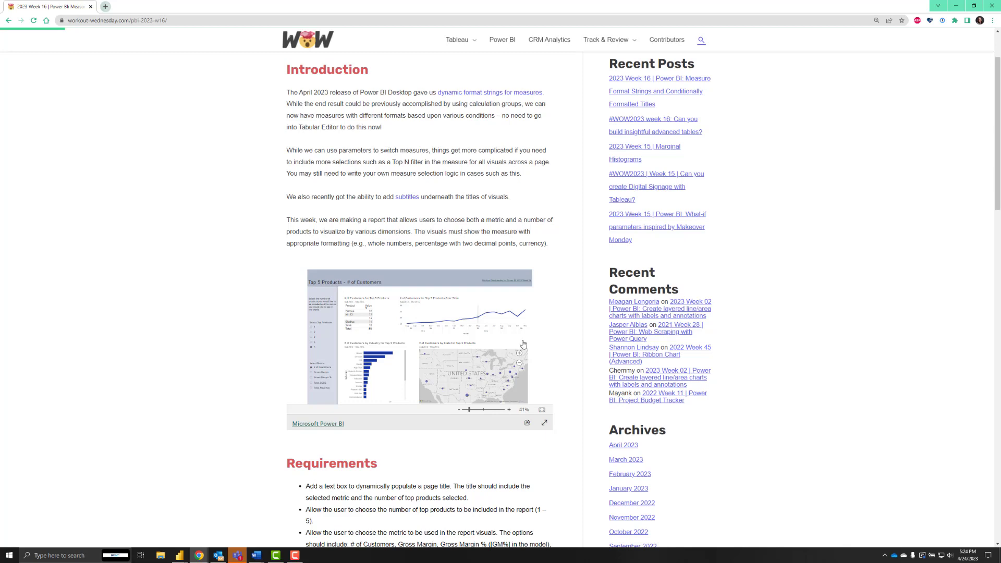
left_click(544, 423)
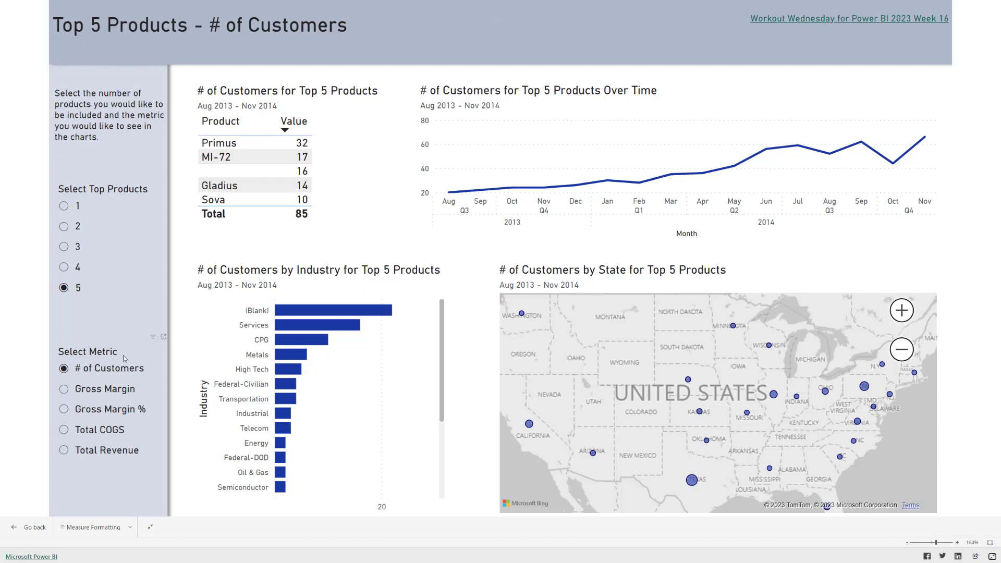
left_click(63, 247)
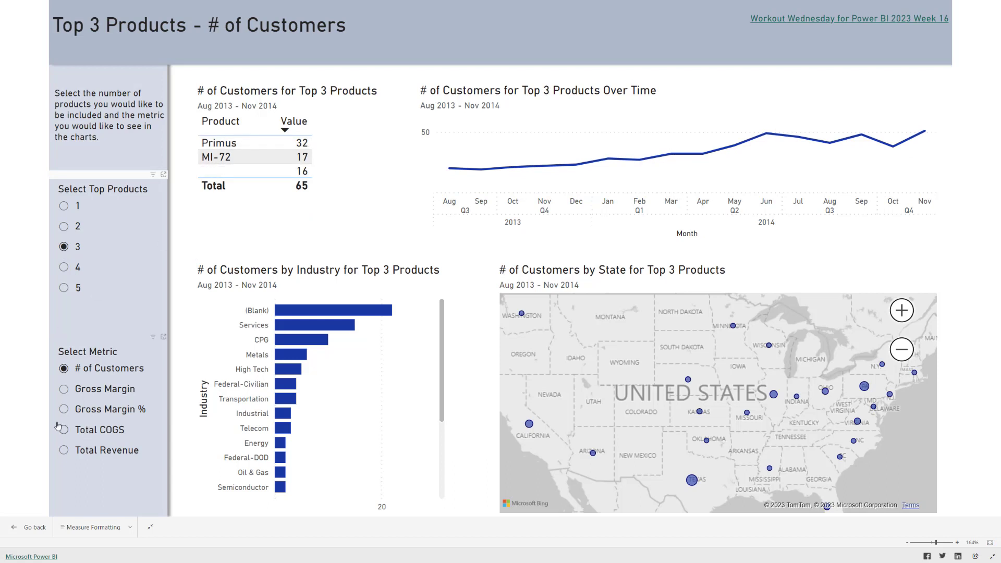
left_click(64, 391)
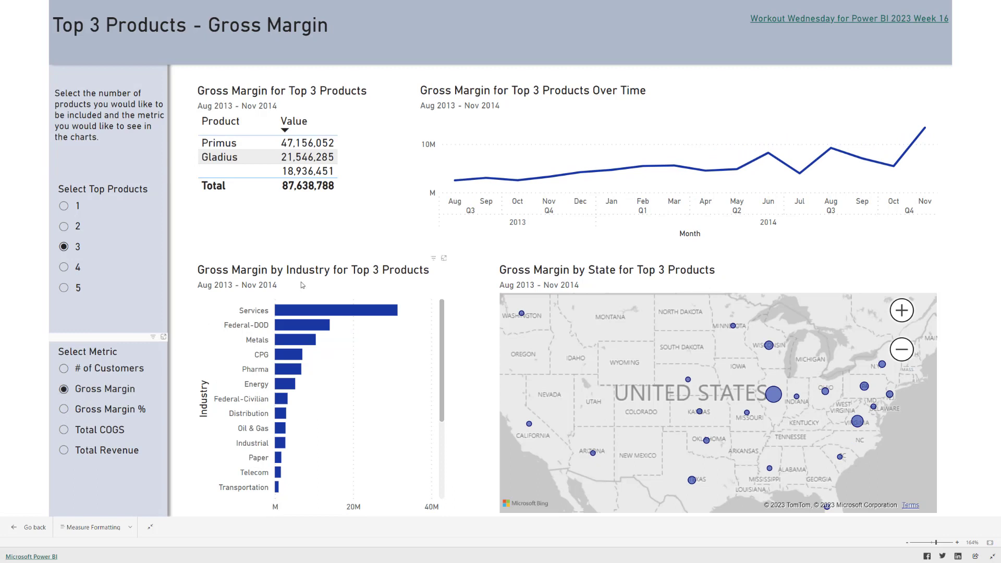
Show the Gross Margin % metric, followed by Total Revenue, and inspect how values are formatted in the map and chart tooltips
left_click(64, 409)
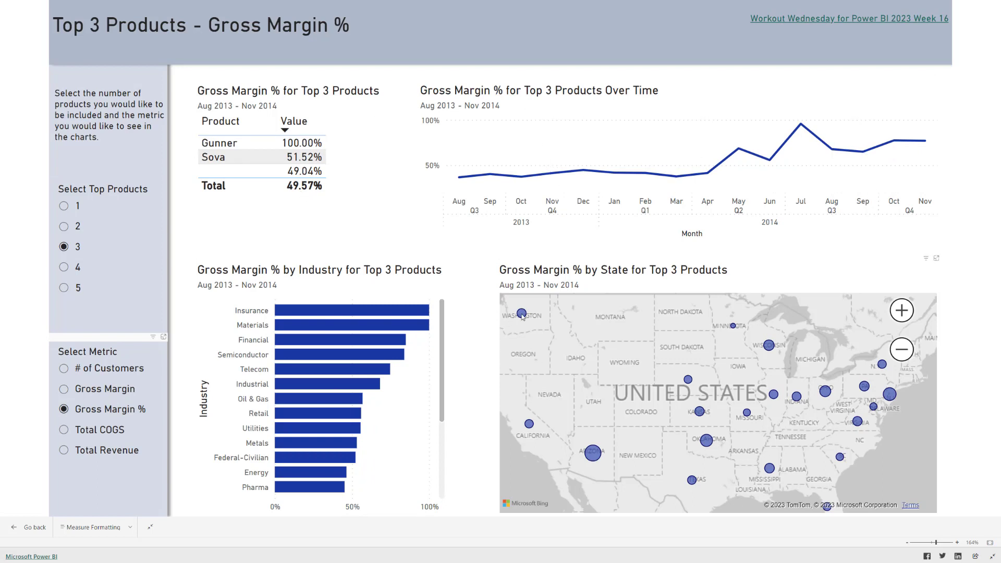
mouse_move(523, 316)
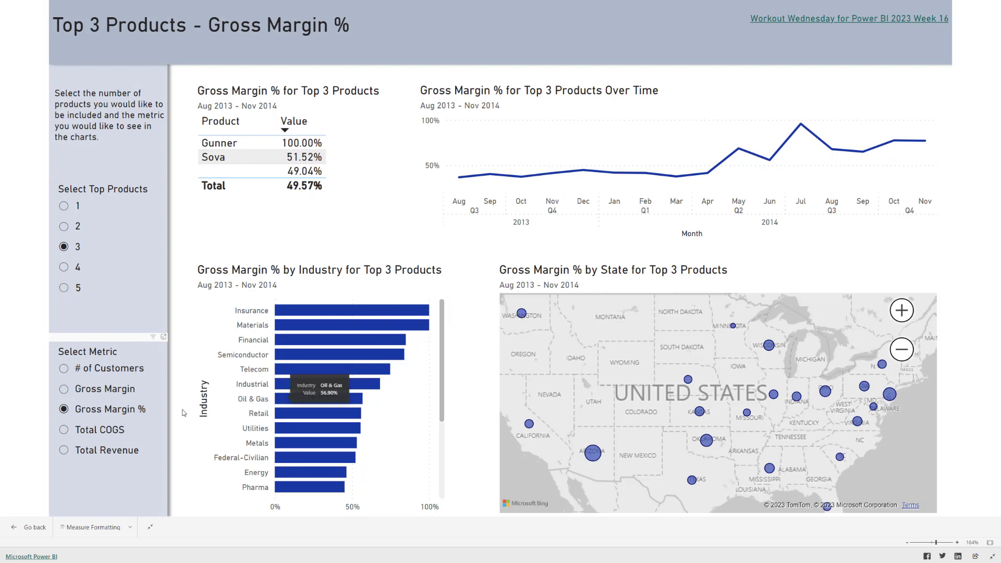
left_click(64, 450)
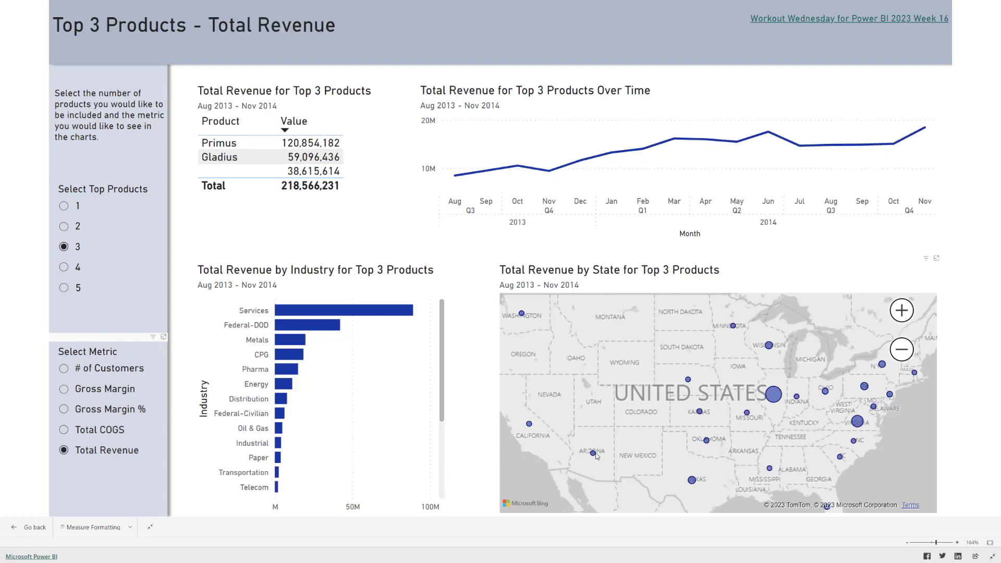
mouse_move(594, 456)
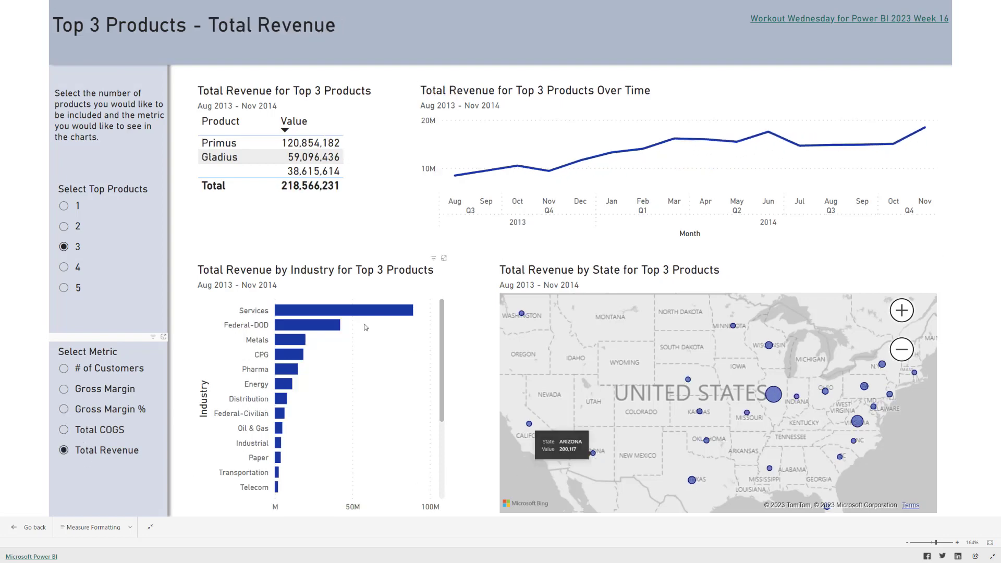
mouse_move(343, 309)
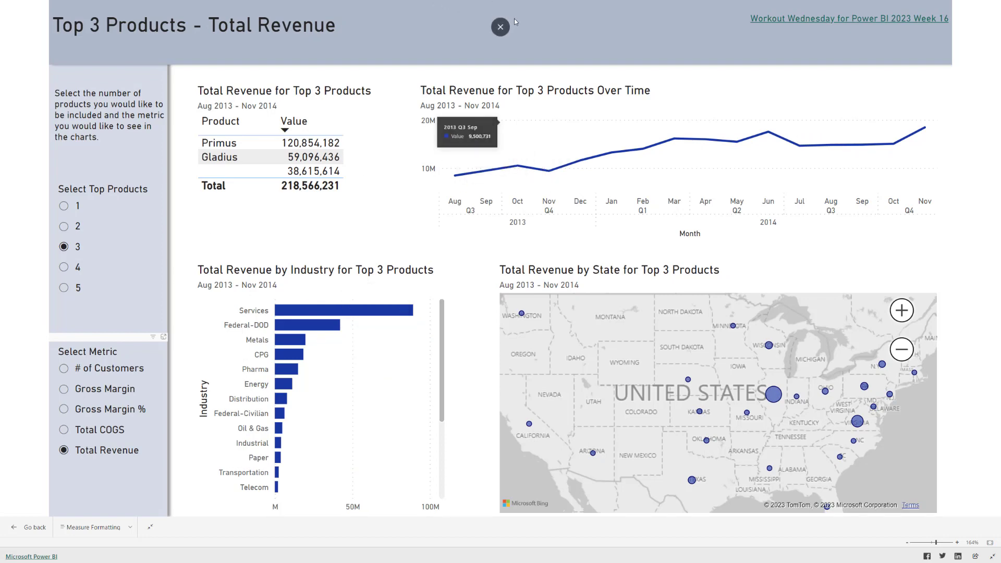
Exit the full-screen report and read the challenge's Requirements section
left_click(504, 28)
scroll(172, 274, "down", 3)
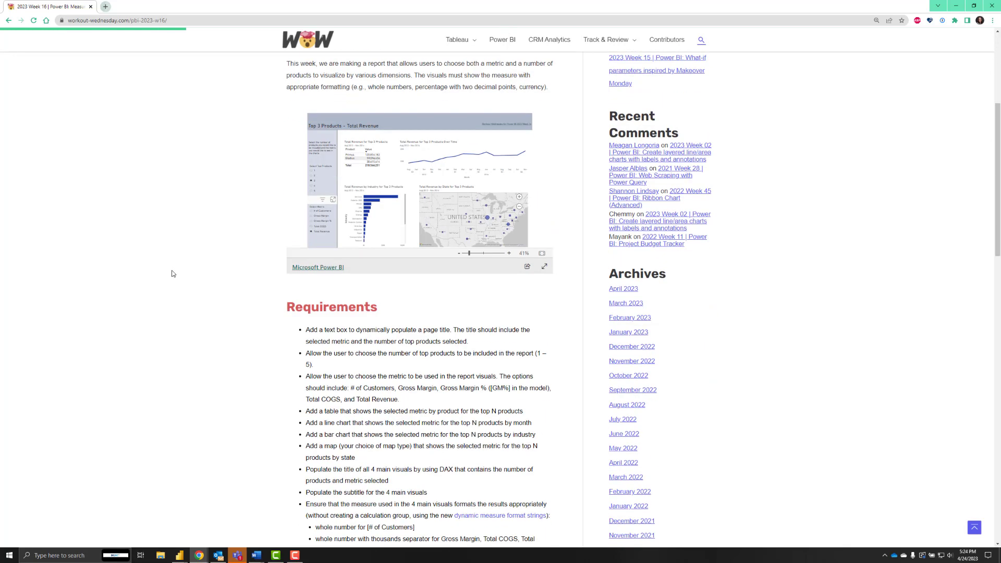
scroll(172, 273, "down", 2)
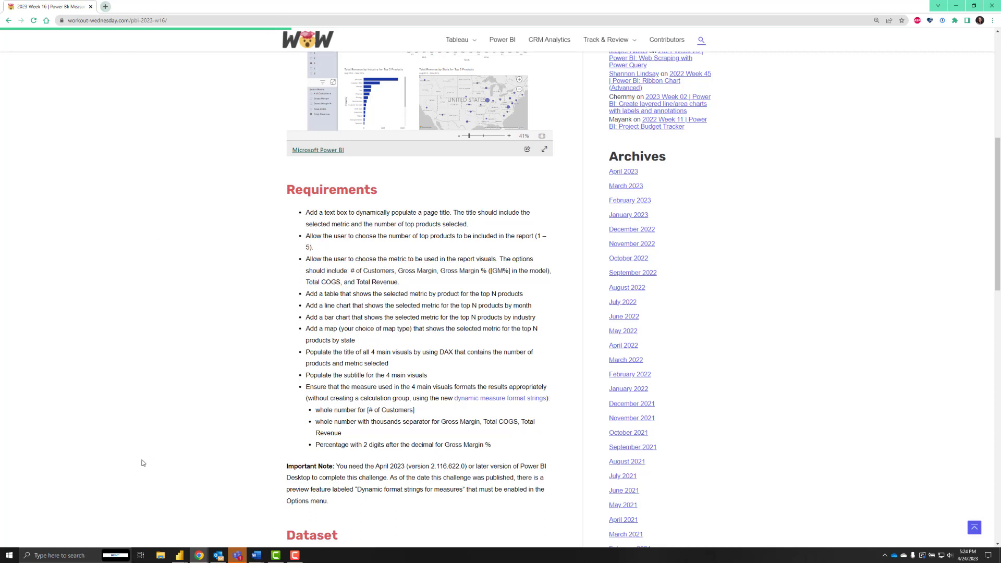
Switch to the Customer Profitability Sample file in Power BI Desktop and delete its Info page
mouse_move(180, 554)
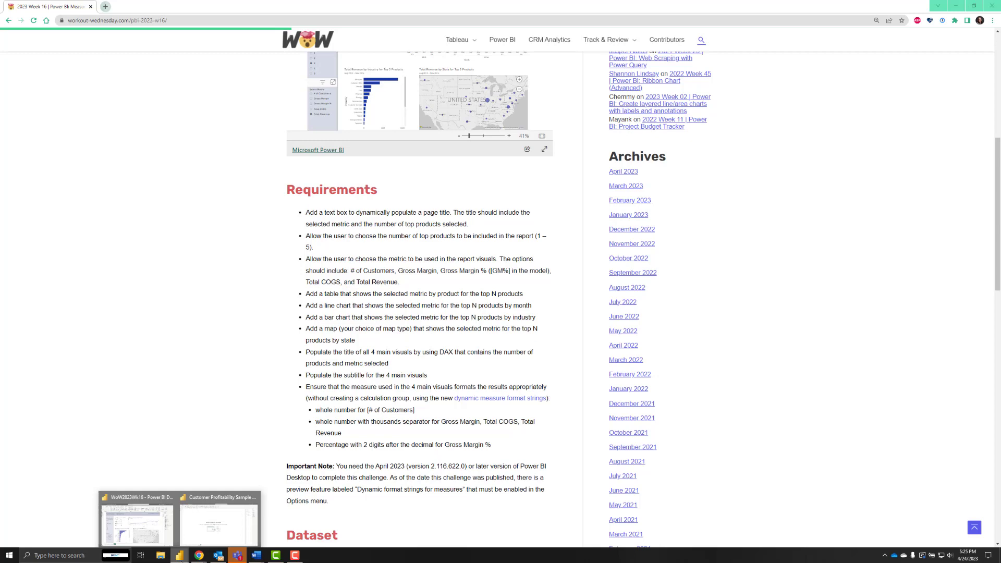
left_click(219, 522)
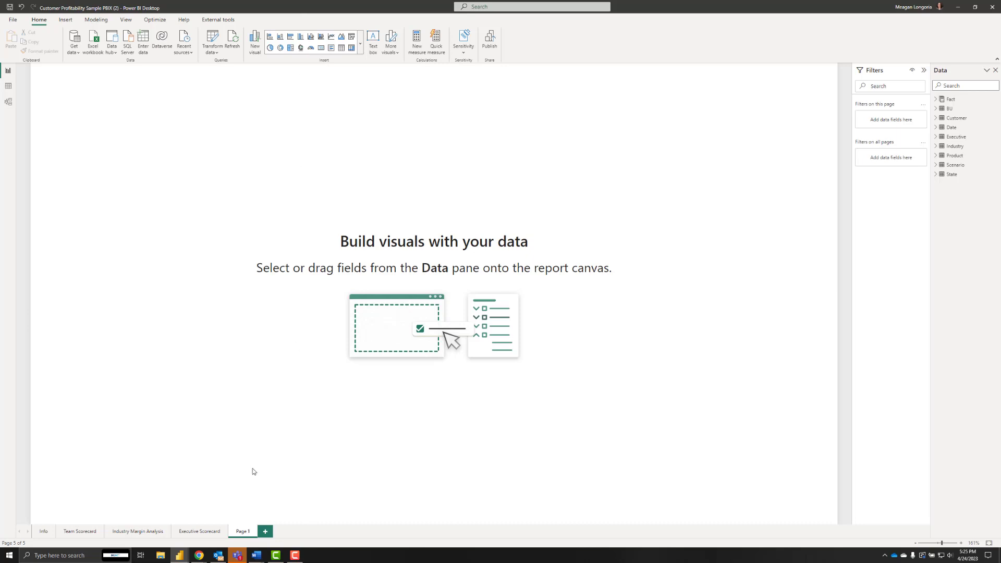
mouse_move(202, 555)
left_click(45, 532)
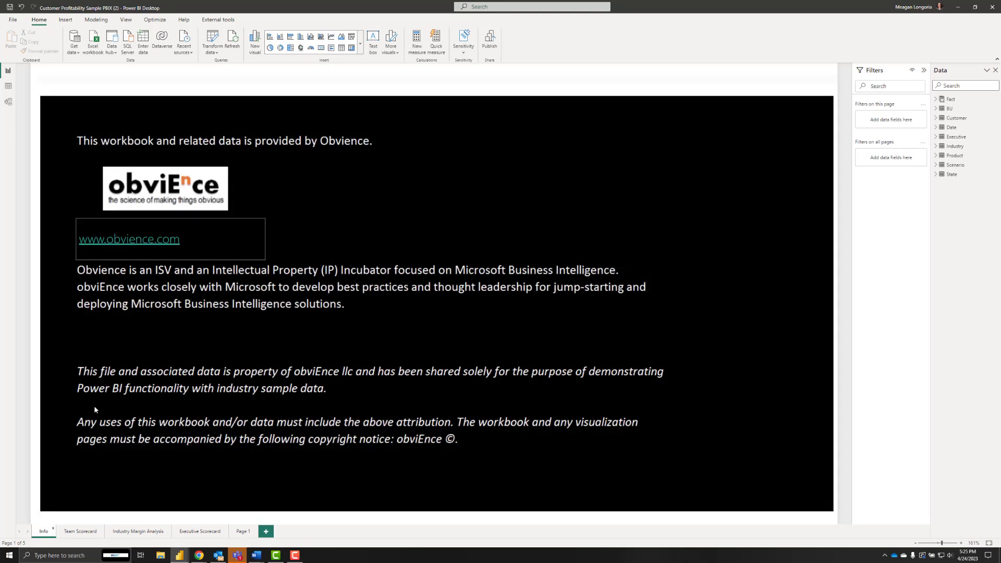
left_click(54, 532)
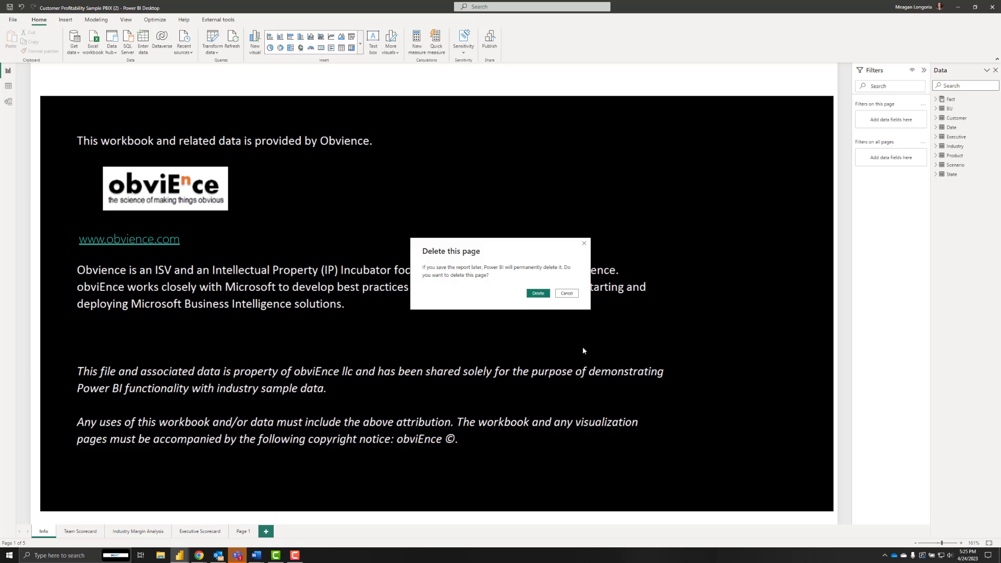
left_click(539, 294)
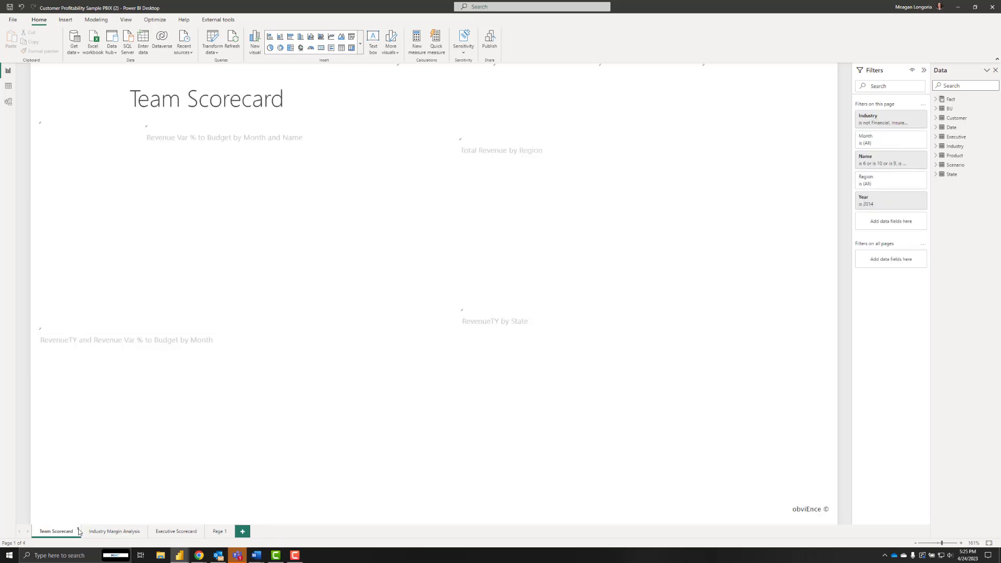
Delete the Team Scorecard, Industry Margin Analysis and Executive Scorecard pages, keeping only Page 1
left_click(79, 531)
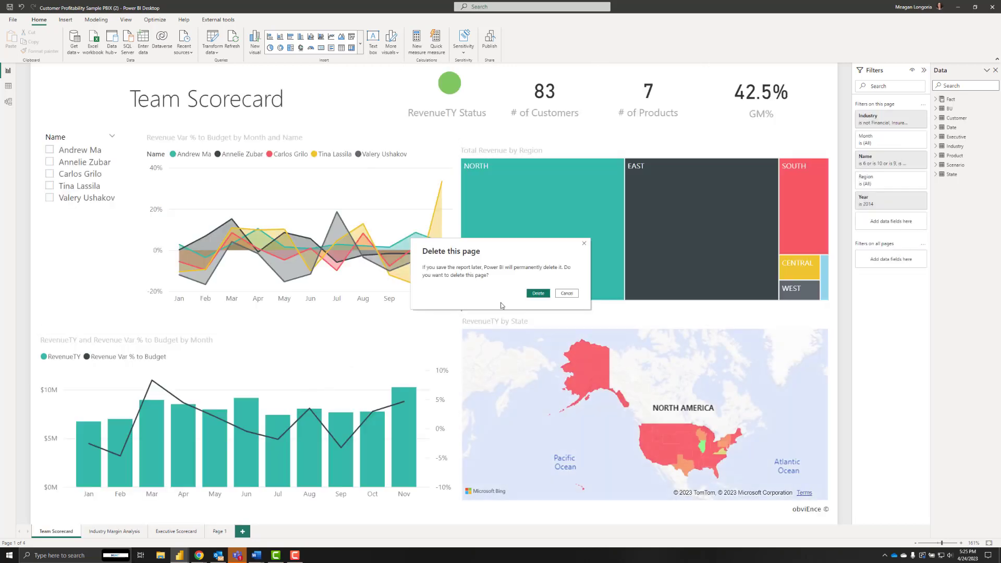
left_click(537, 294)
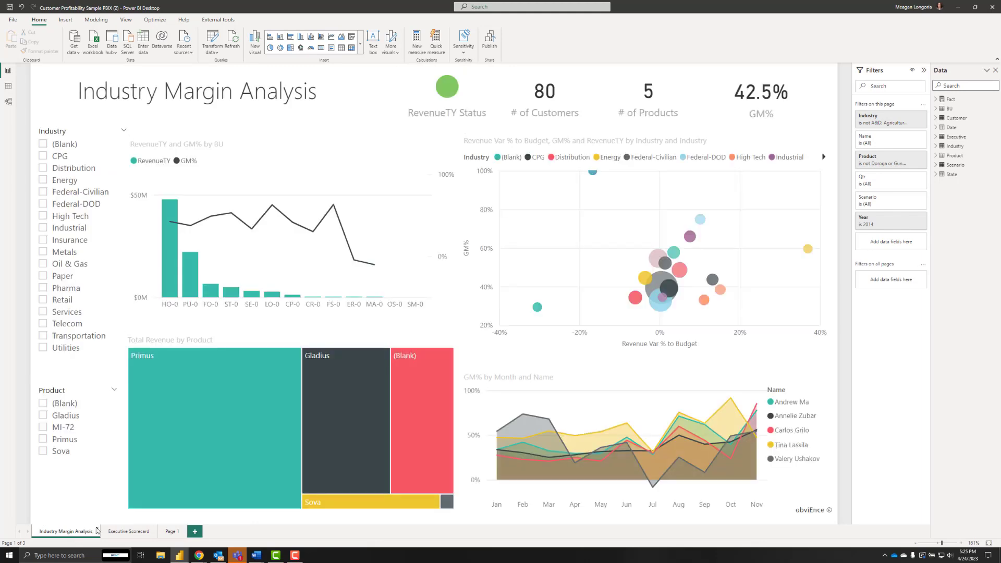
left_click(98, 531)
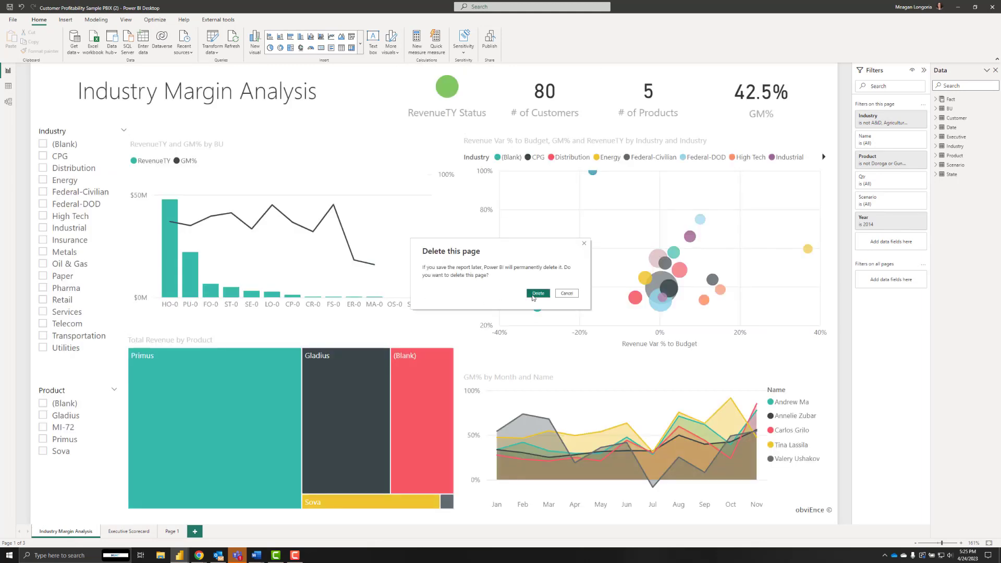
left_click(535, 295)
left_click(86, 531)
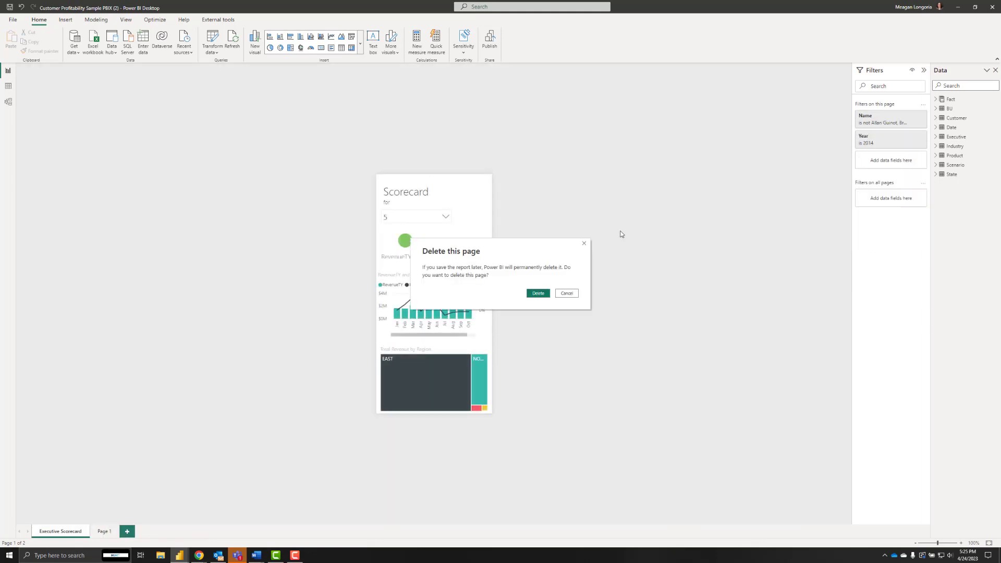
left_click(536, 294)
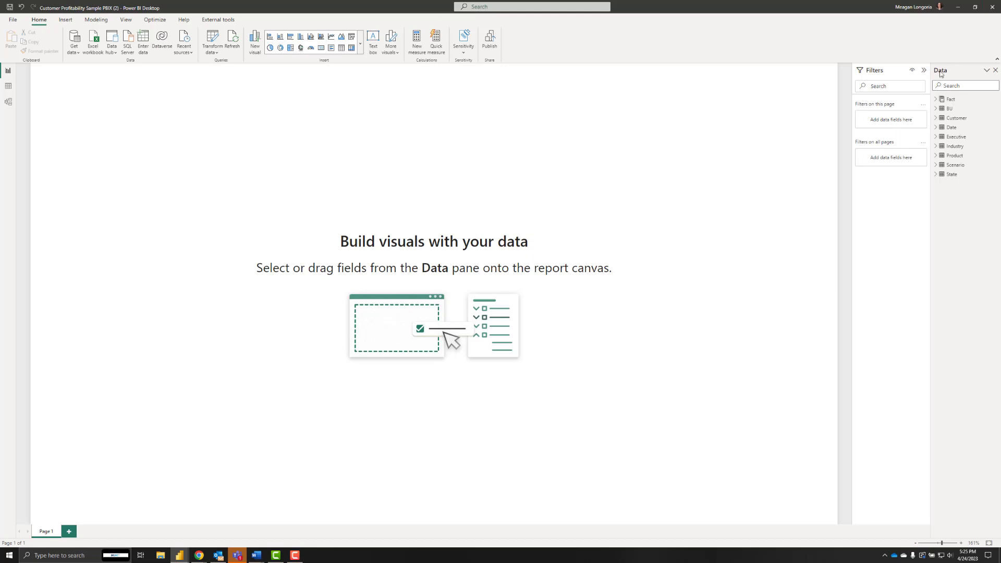
Expand the Fact table and widen the Data pane to read its full measure names
left_click(937, 100)
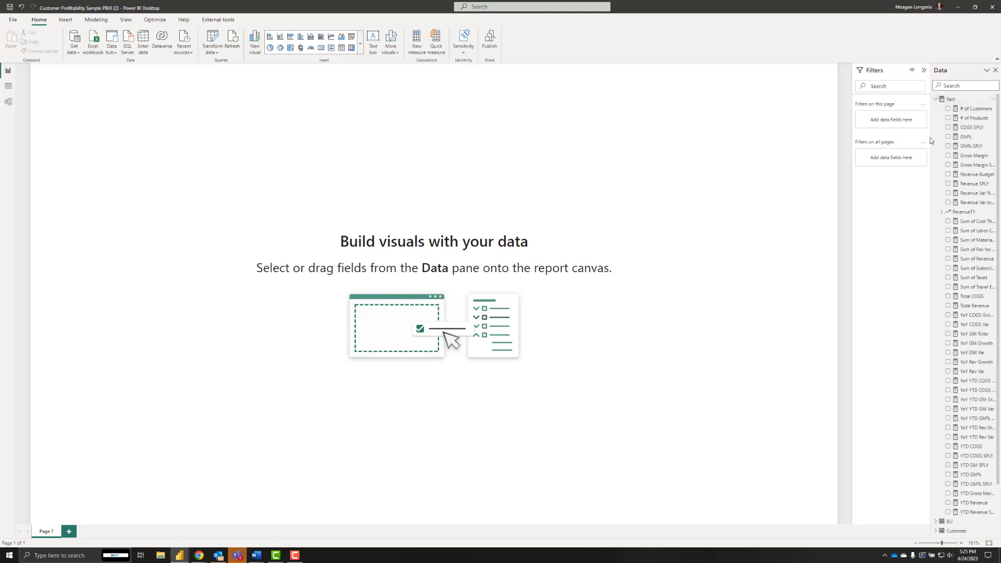
left_click_drag(930, 141, 837, 139)
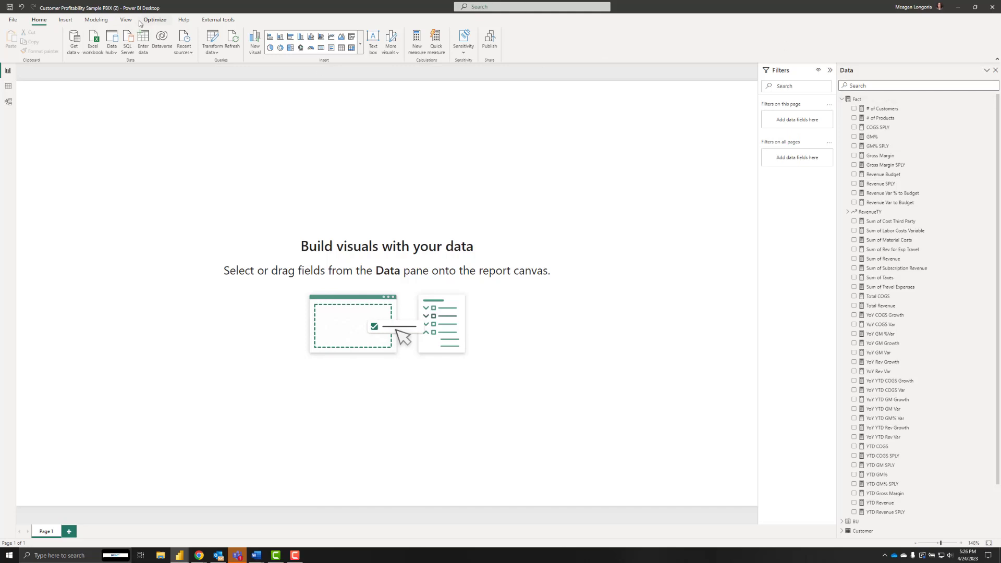
Define a new DATATABLE with Metric and Ordinal columns: # of Customers 0, Gross Margin 1, Gross Margin % 2, Total Revenue 3, Total COGS 4
left_click(67, 21)
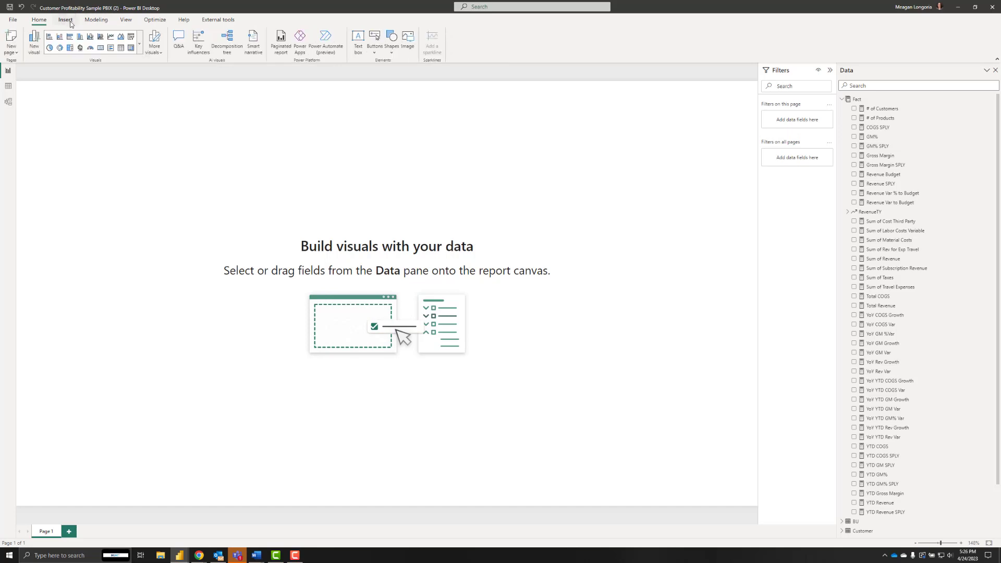
left_click(97, 21)
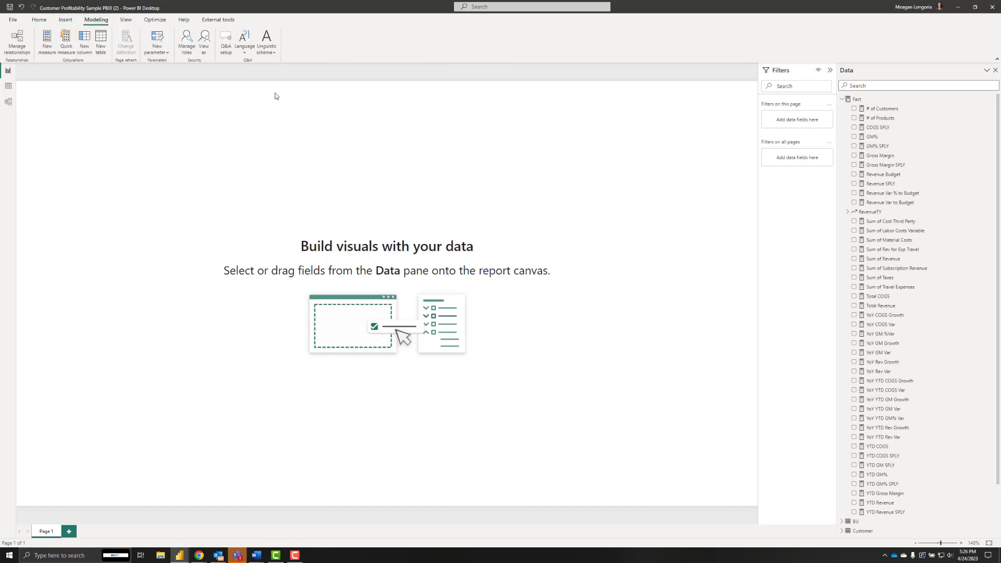
left_click(101, 49)
type("DATATABLE(\"Metric\",STRING, \"Ordinal\", INTEGER,     {         {\"# of Customers\",0},         {\"Gross Margin\",1},         {\"Gross Margin %\",2},         {\"Total Revenue\",3},     {\"Total COGS\",4}     })")
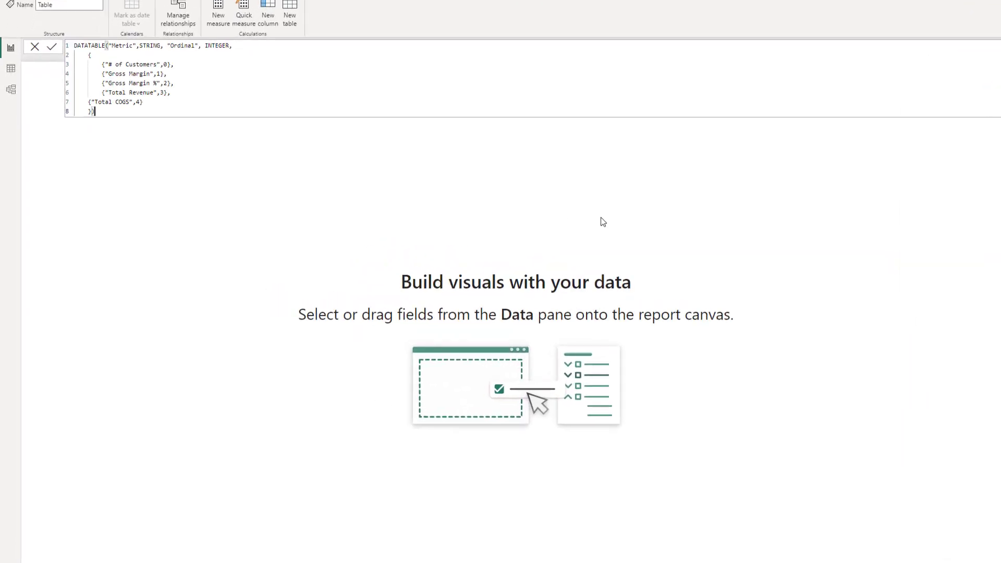
Name the calculated table Metric at the start of its DAX formula and commit the formula
left_click(76, 45)
type("Metric ")
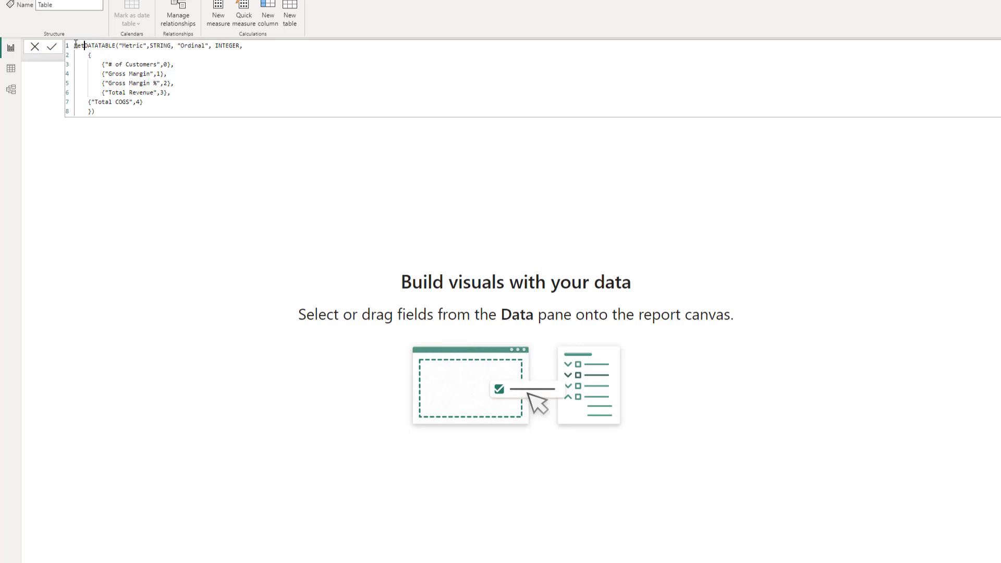
type("=")
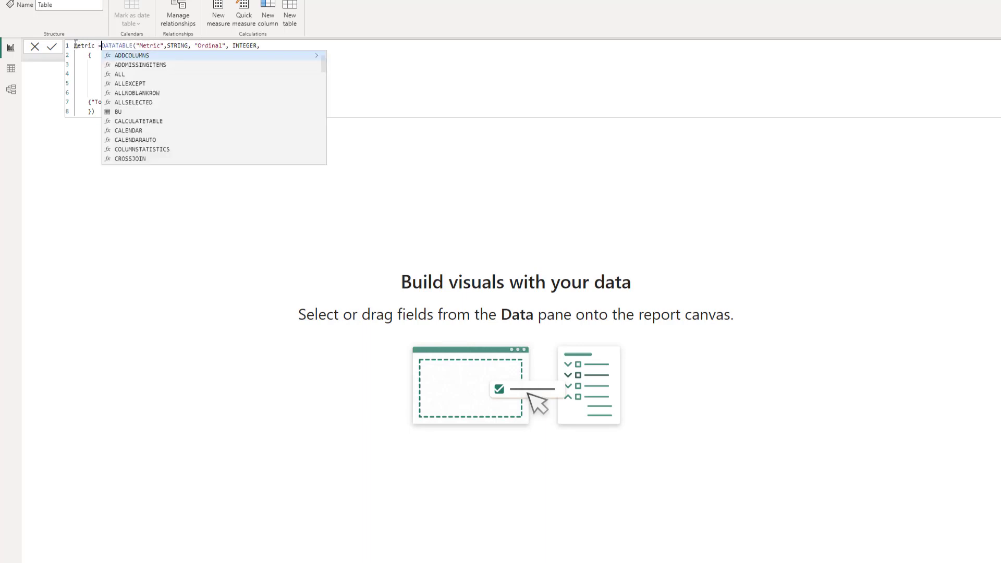
left_click(422, 68)
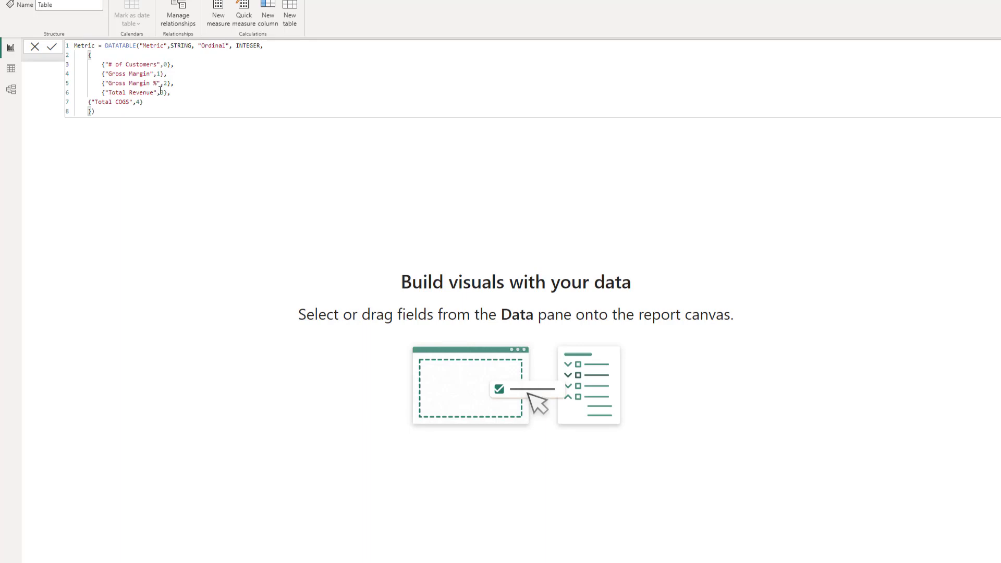
left_click(52, 48)
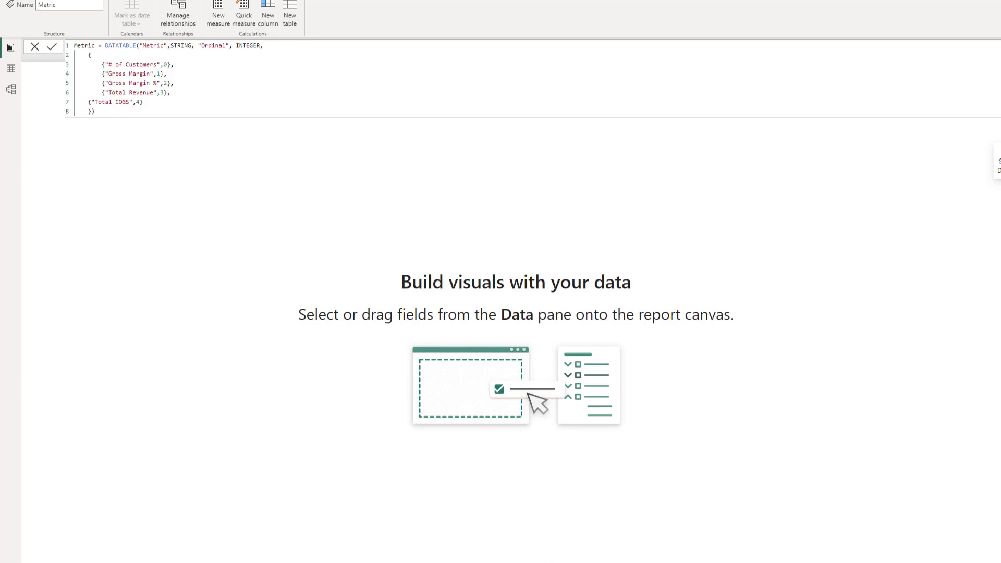
Hide the Ordinal column of the Metric table and collapse the table in the field list
right_click(878, 174)
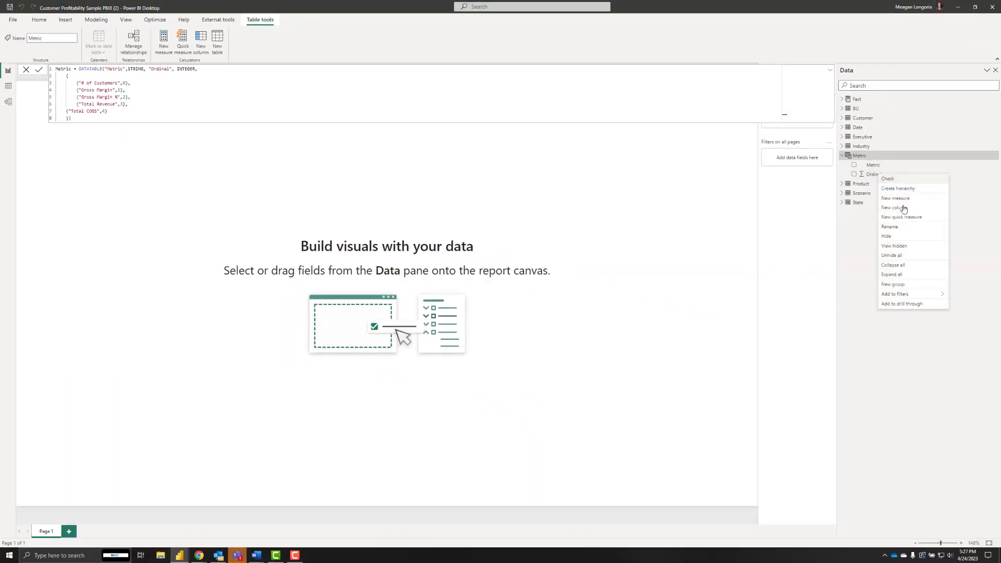
left_click(886, 237)
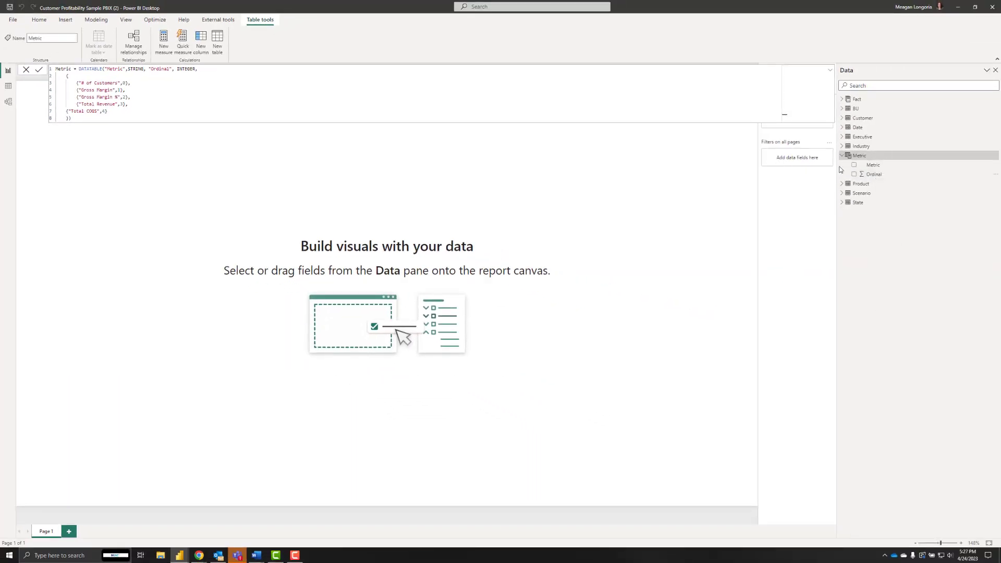
left_click(842, 156)
Start a new numeric range parameter and name it Number of Products
left_click(44, 22)
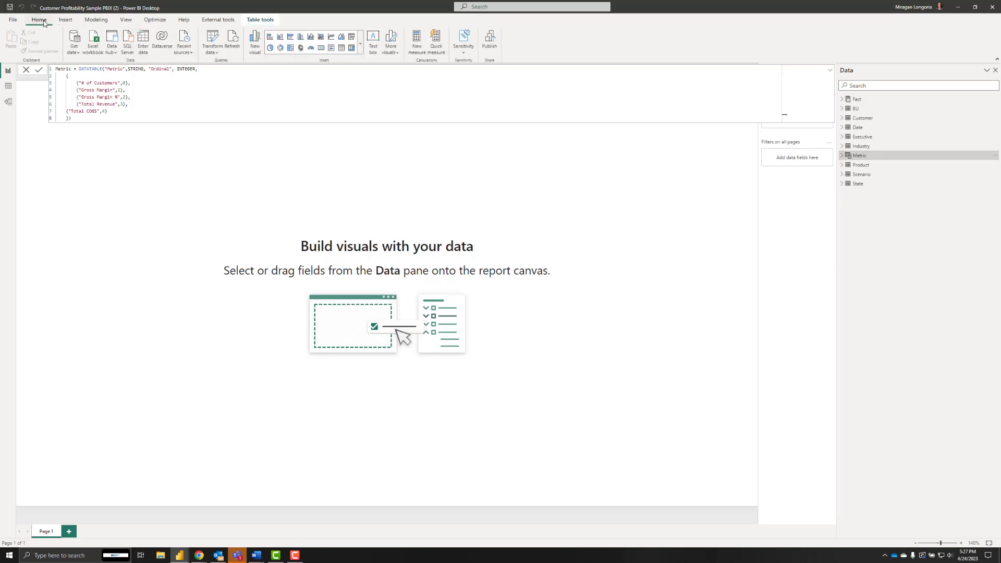
left_click(101, 22)
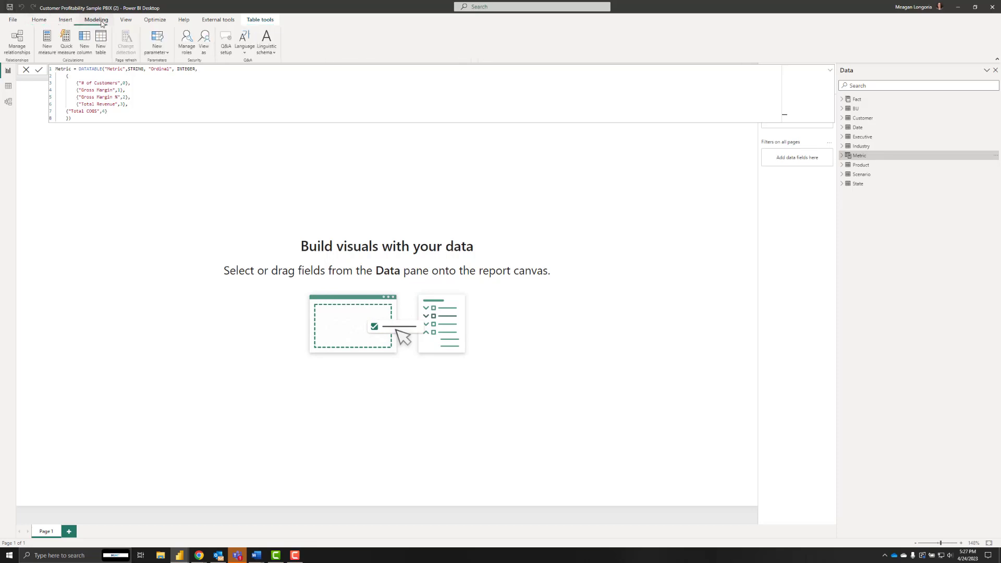
left_click(157, 46)
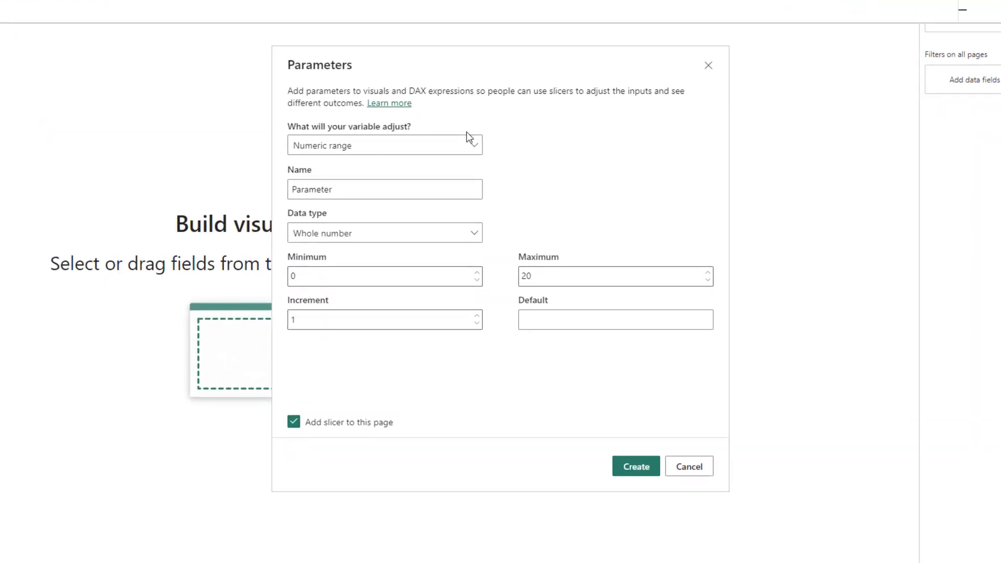
left_click(406, 150)
left_click(407, 149)
left_click(360, 194)
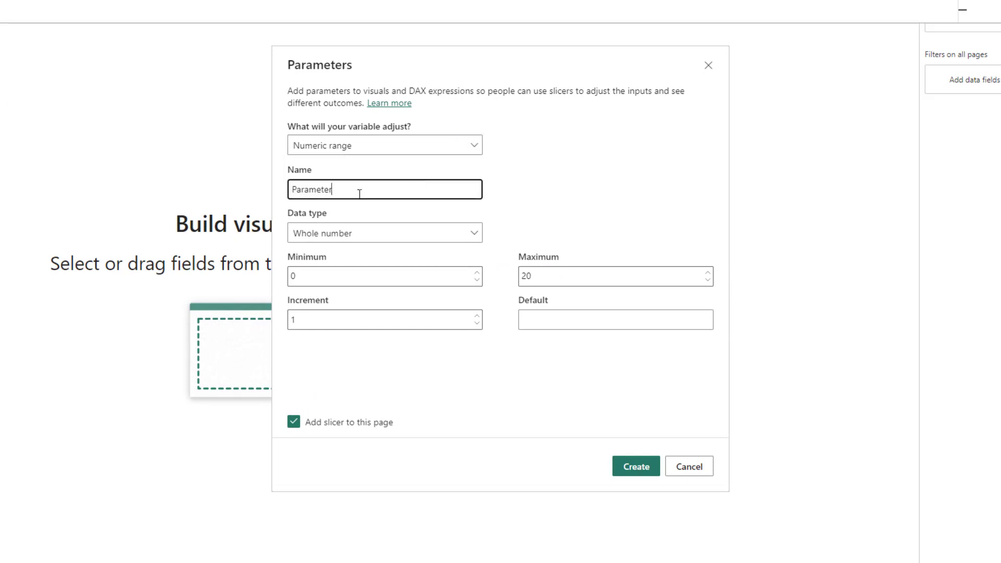
left_click_drag(360, 193, 287, 199)
type("Number of Products")
Set the Number of Products parameter to minimum 1, maximum 5 and default 5, and create it with a slicer on the page
left_click_drag(560, 279, 493, 272)
left_click_drag(311, 280, 282, 281)
type("1")
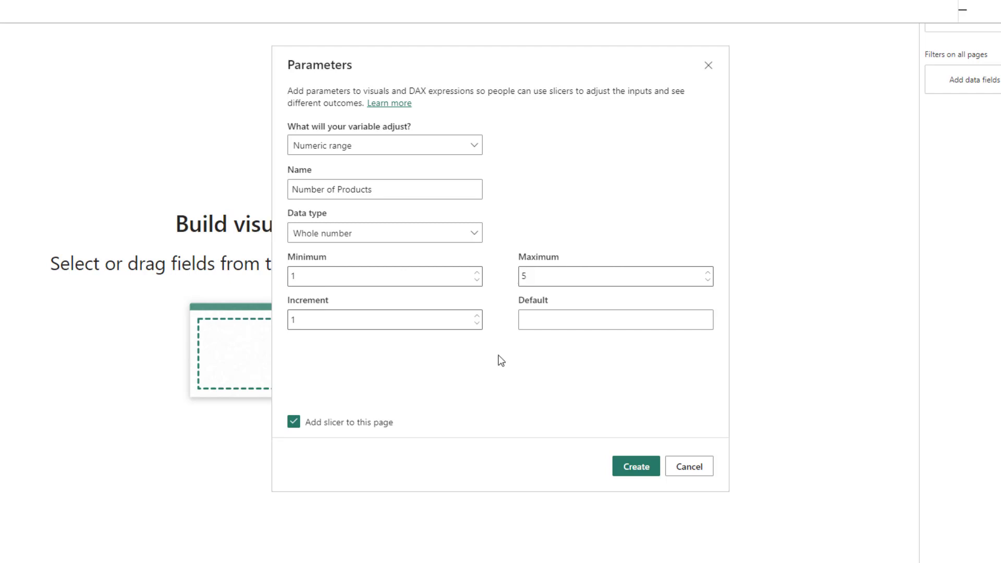
left_click(548, 327)
left_click(549, 325)
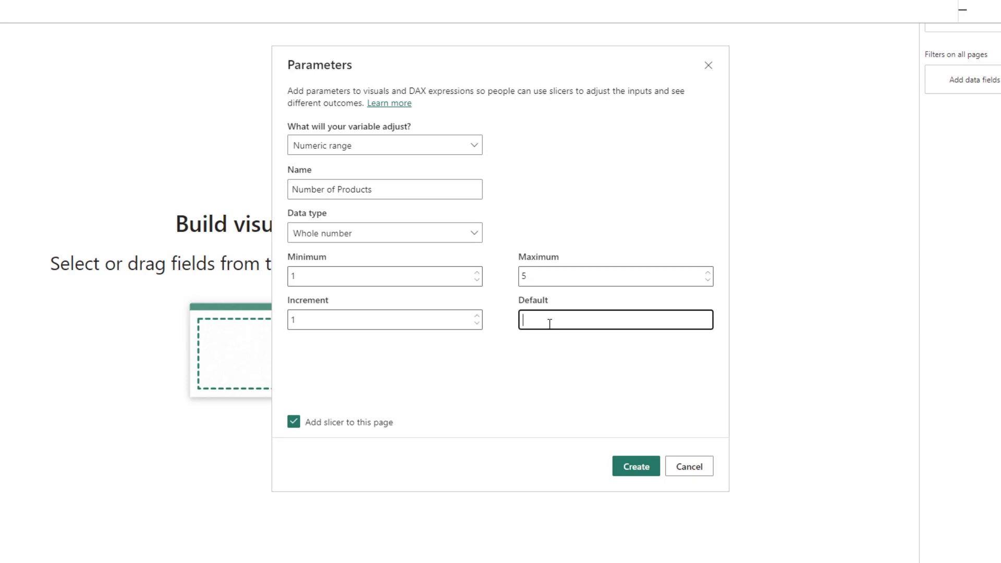
type("5")
left_click(631, 470)
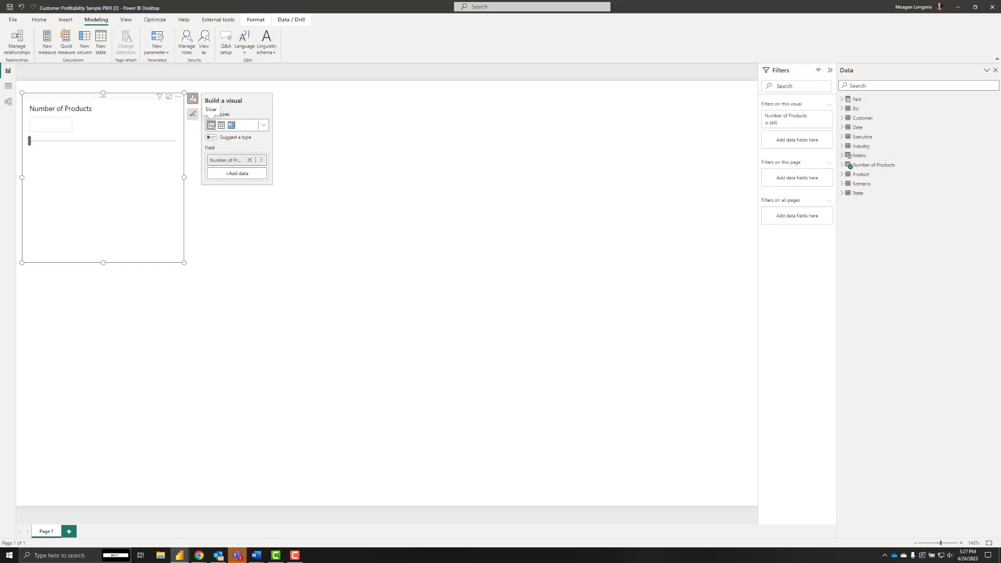
left_click(842, 165)
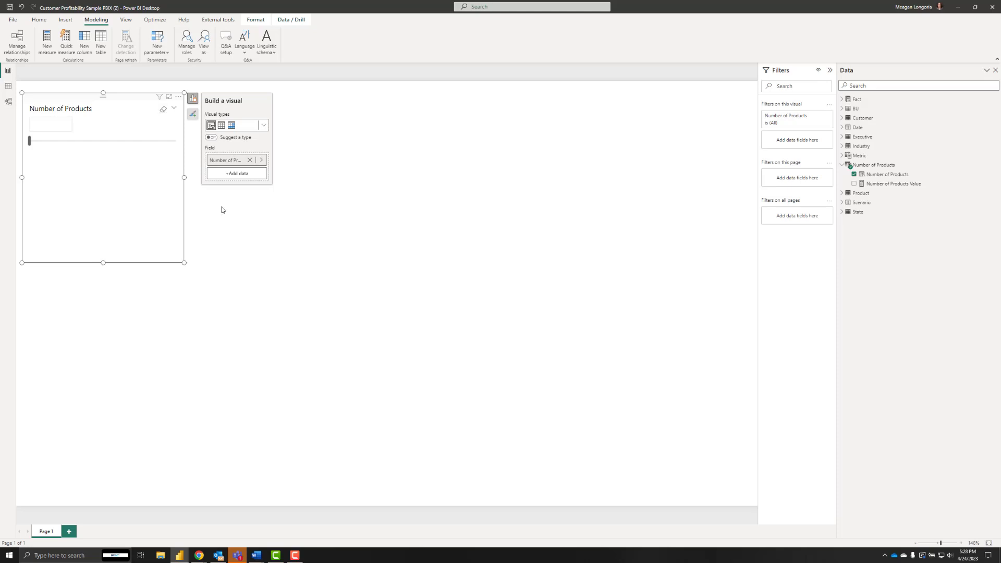
Add a Measure Switcher measure to Fact that switches on the selected Metric between # of Customers, Gross Margin, GM%, Total Revenue, Total COGS and BLANK()
right_click(850, 102)
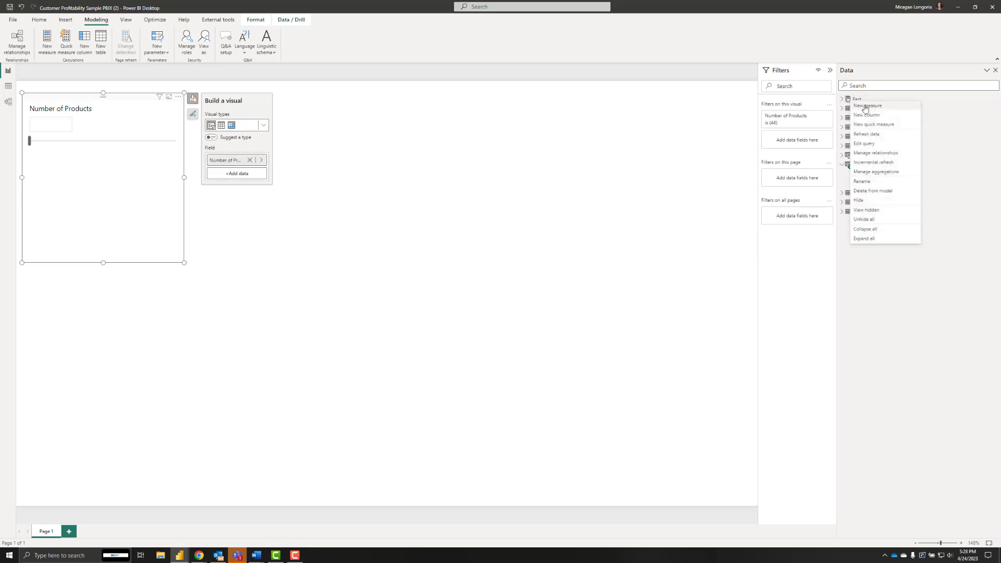
left_click(868, 107)
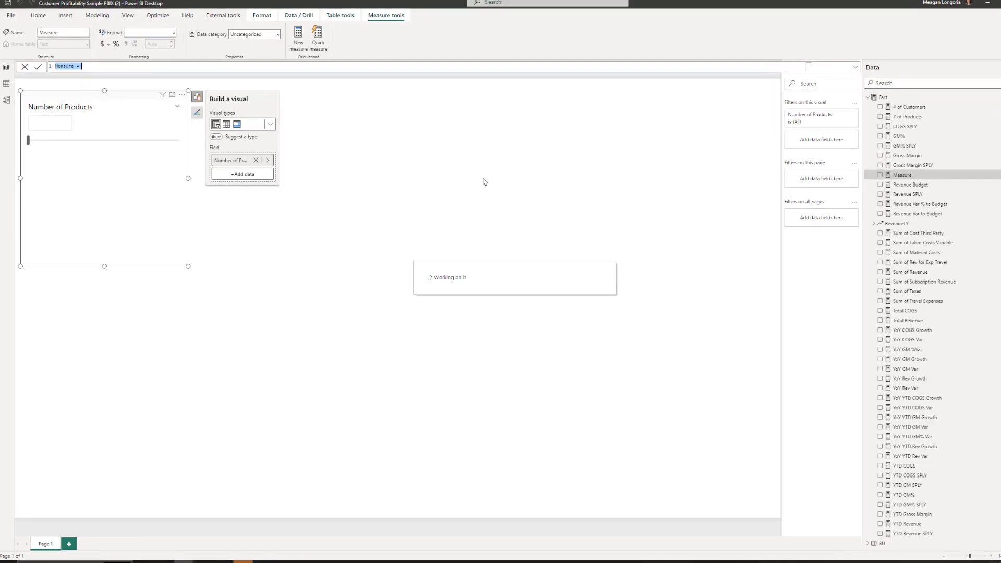
type("Measure Switcher =  Var SelectedMetric = SELECTEDVALUE('Metric'[Metric])  Var MyMetric = SWITCH (         SelectedMetric,         \"# of Customers\", [# of Customers],         \"Gross Margin\", [Gross Margin],         \"Gross Margin %\", [GM%],         \"Total Revenue\", [Total Revenue],         \"Total COGS\", [Total COGS],         BLANK ()     )     return MyMetric")
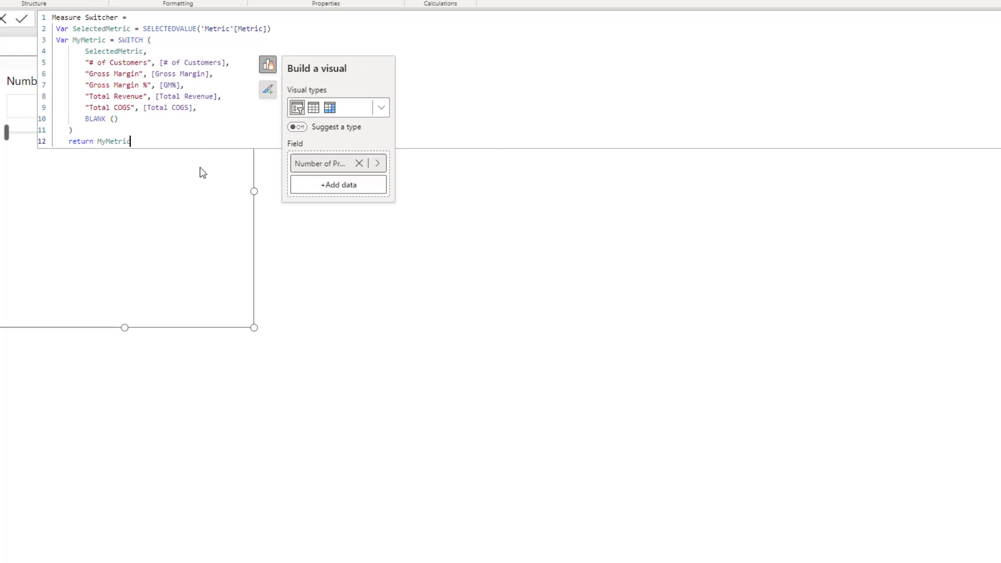
left_click(23, 20)
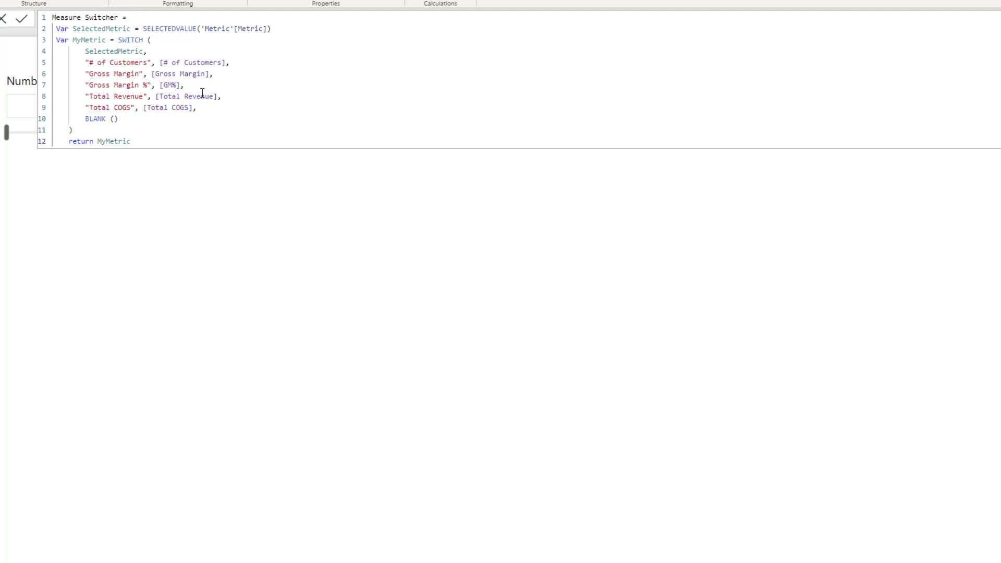
Create a Value measure in Fact that calculates Measure Switcher with KEEPFILTERS over TOPN of ALLSELECTED(Product[Product]), using Number of Products Value as N
left_click(169, 134)
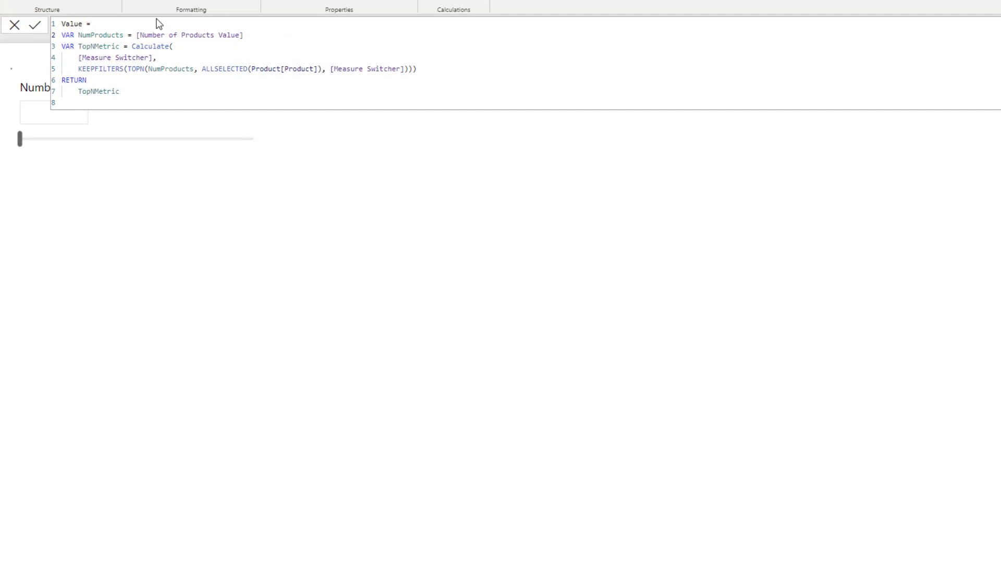
key("Return")
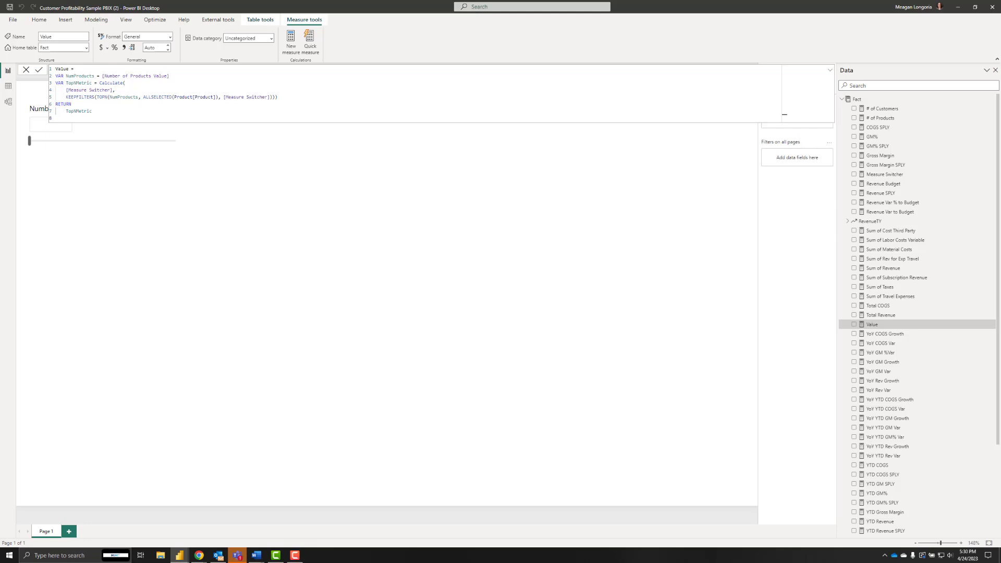
left_click(190, 310)
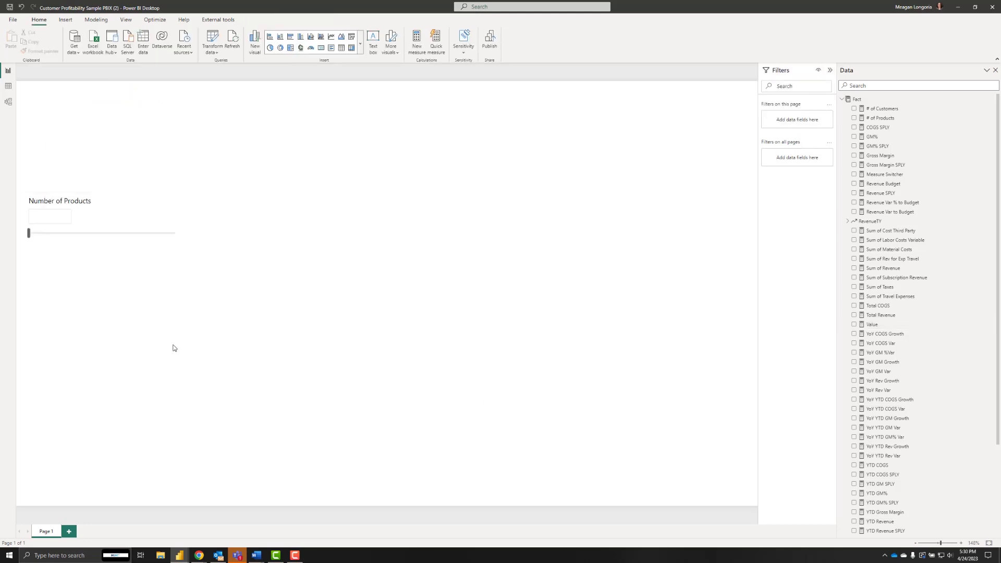
Change the Number of Products slicer's style to Vertical list and turn on single select
left_click(134, 315)
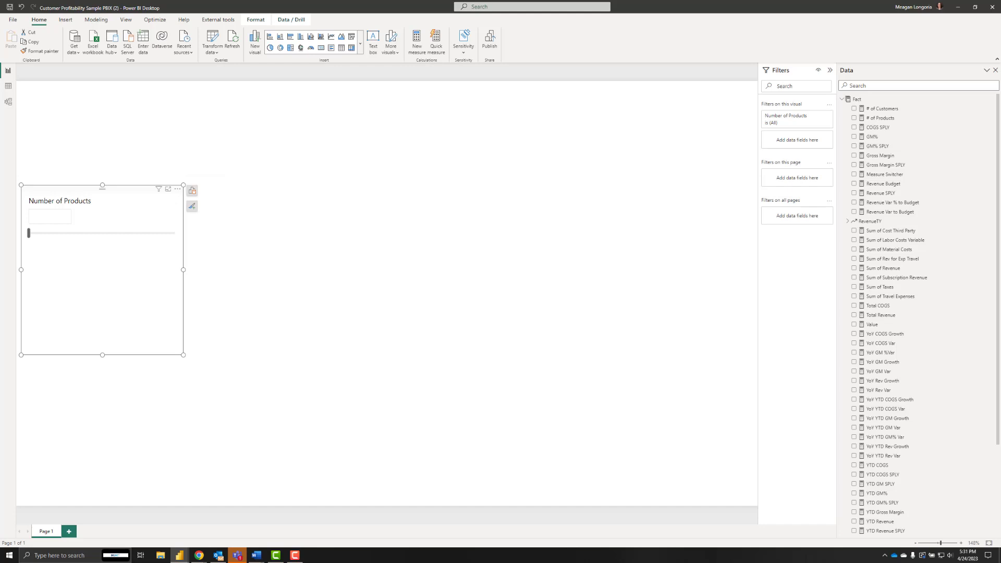
left_click(192, 191)
left_click(177, 191)
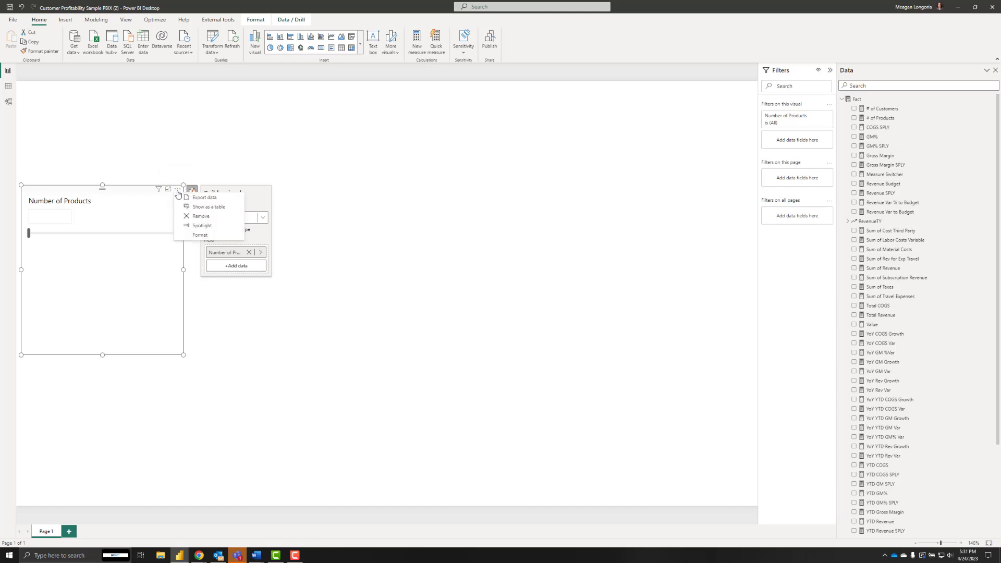
left_click(200, 235)
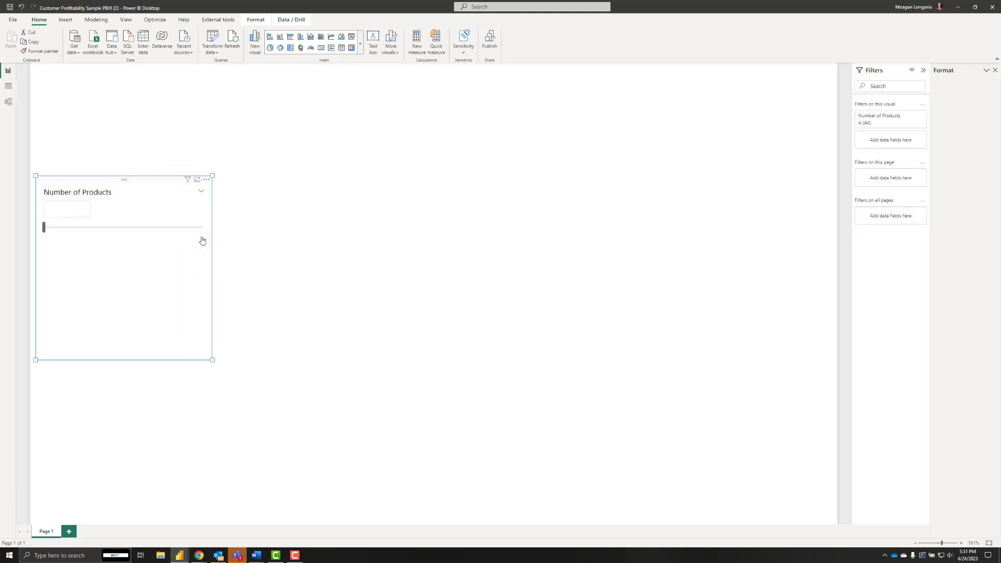
left_click(943, 151)
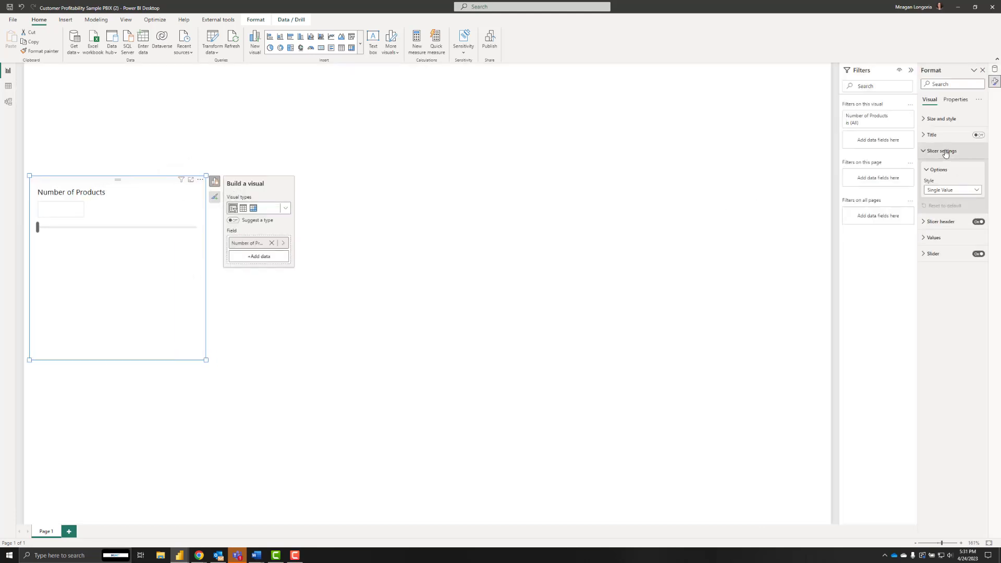
left_click(964, 191)
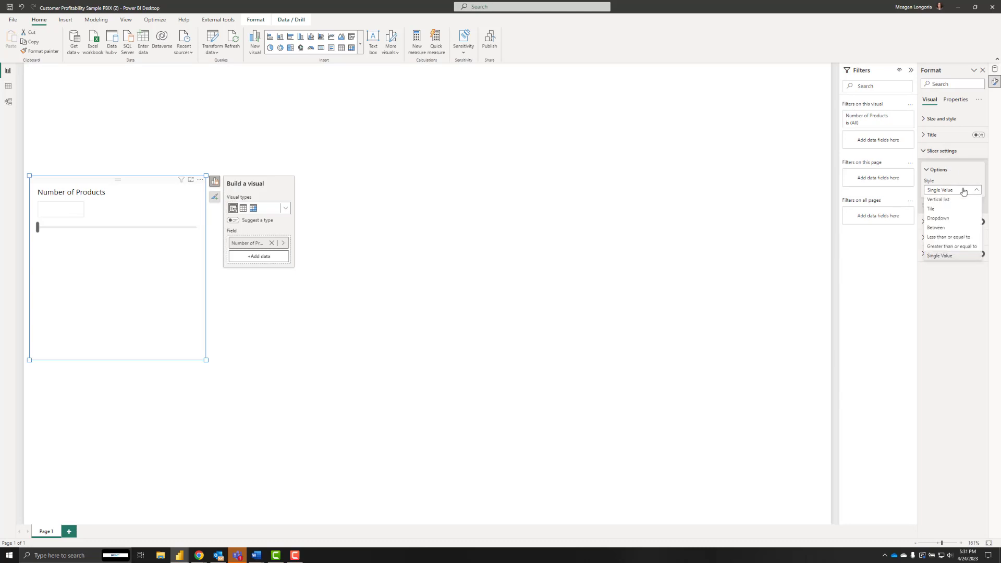
left_click(939, 200)
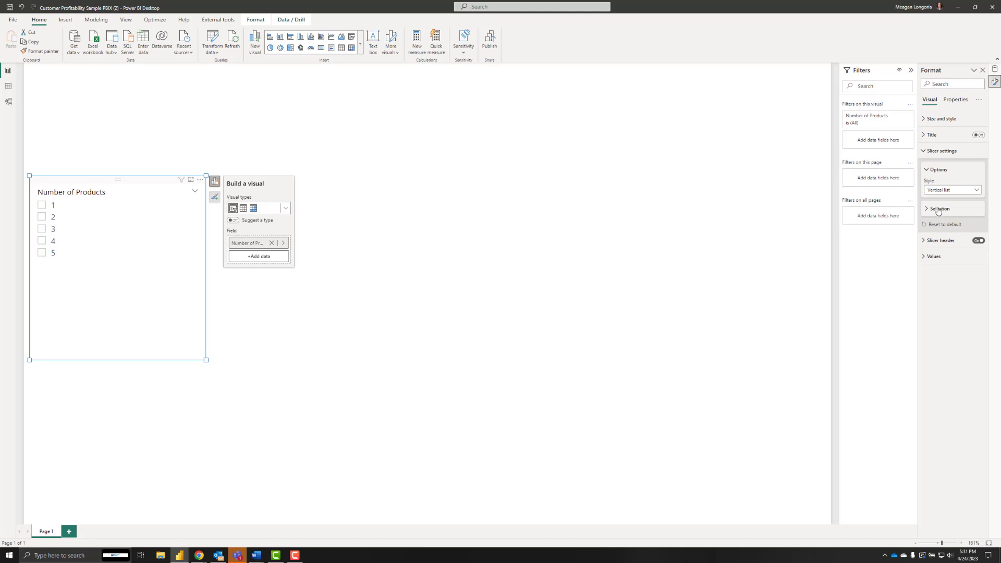
left_click(940, 209)
left_click(976, 220)
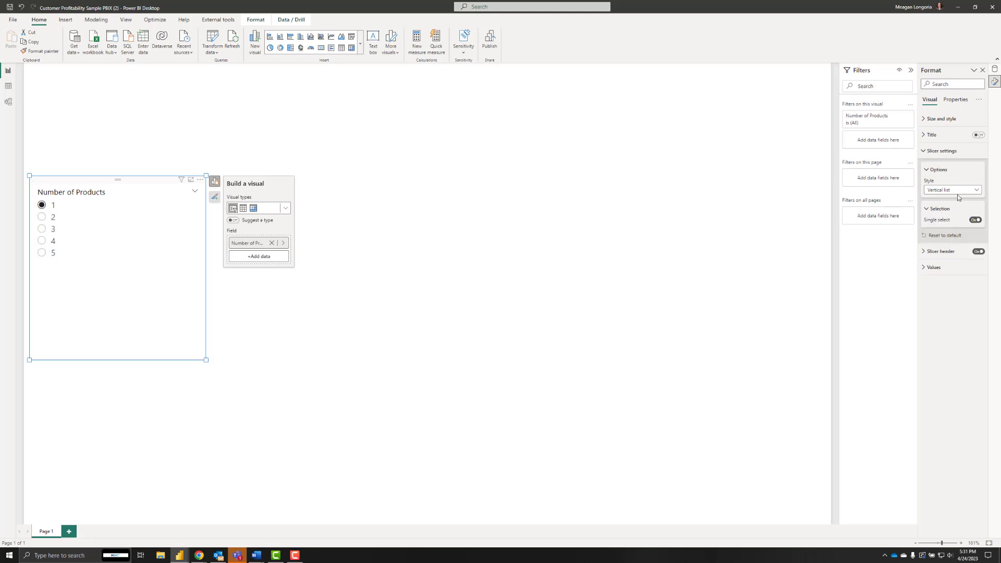
Set the Number of Products slicer's header title text to Select Top Products
left_click(942, 252)
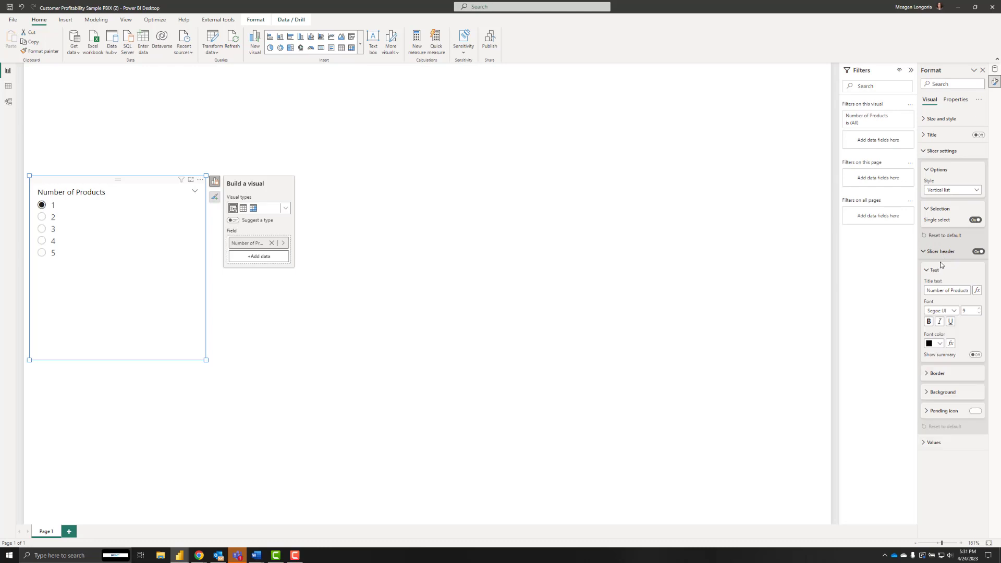
left_click(952, 291)
type("Sel")
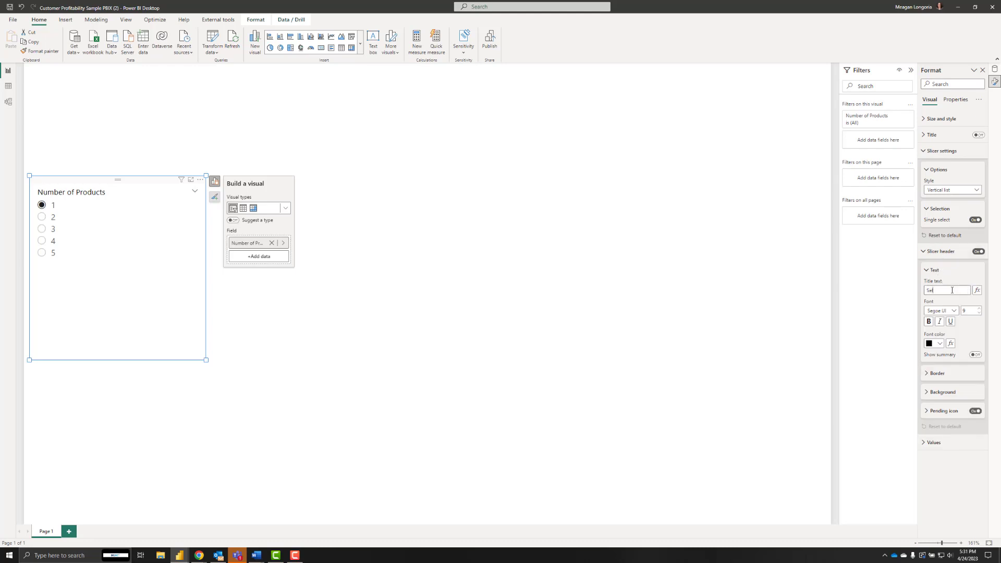
type("ect Top Produ")
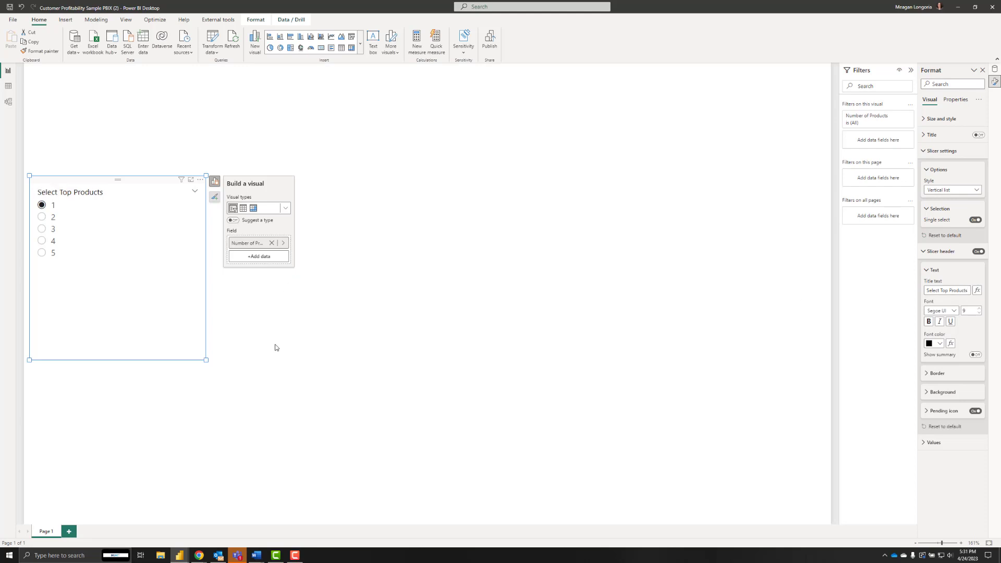
Shrink the Select Top Products slicer to fit its five options and move it slightly lower on the page
left_click_drag(205, 359, 127, 264)
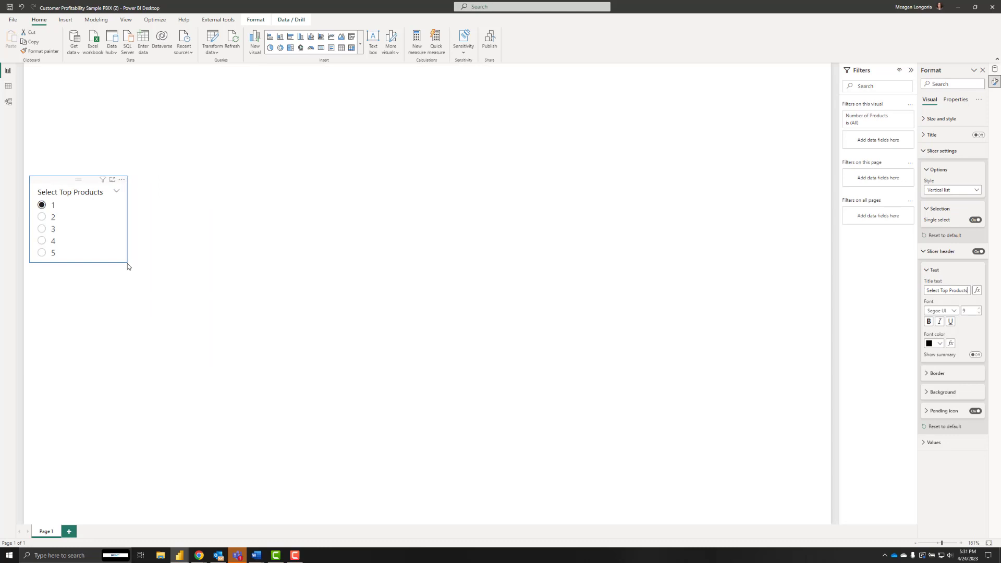
left_click_drag(65, 181, 65, 223)
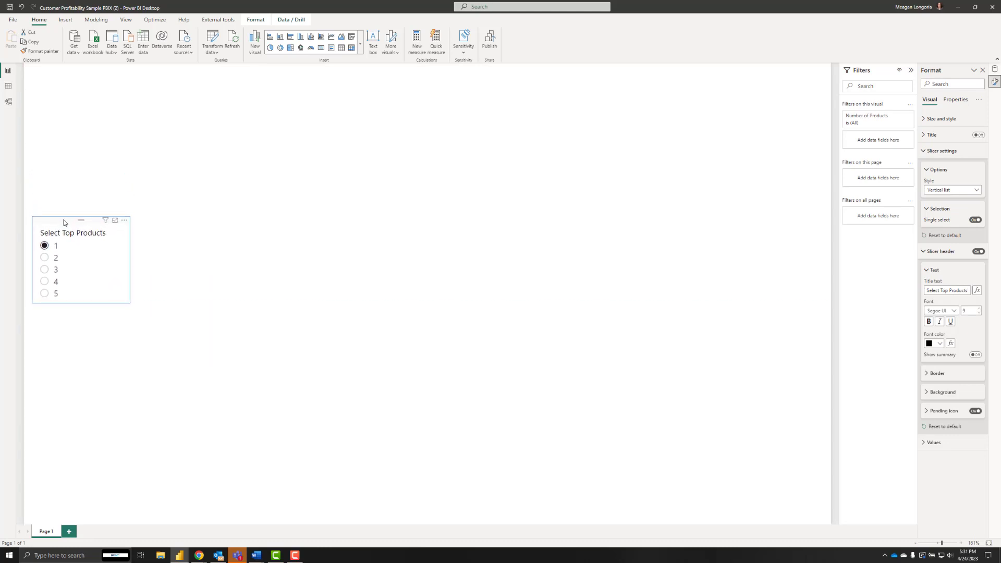
left_click(651, 203)
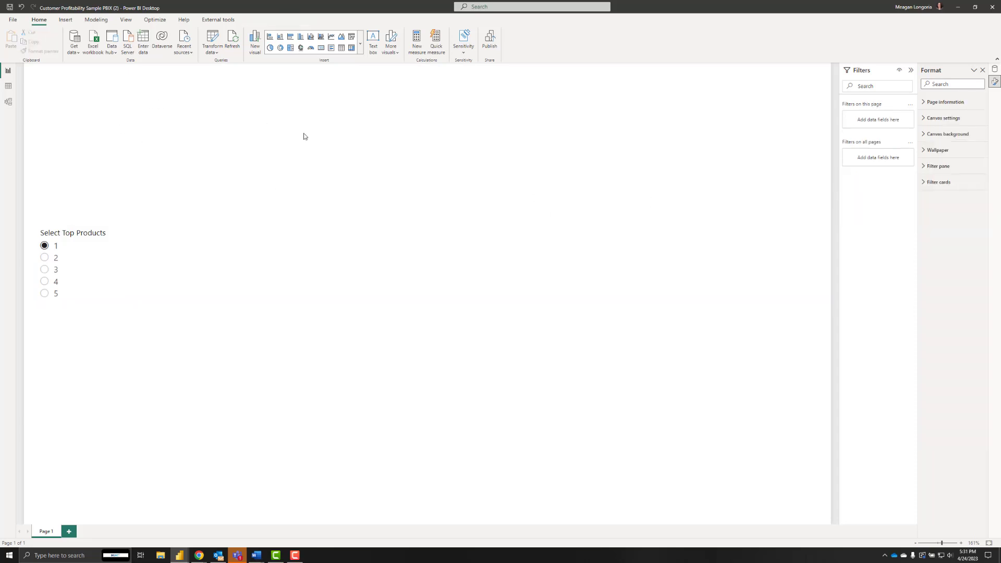
Insert a new visual above the Select Top Products slicer, make it a slicer and add the Metric field from the Metric table
left_click(65, 19)
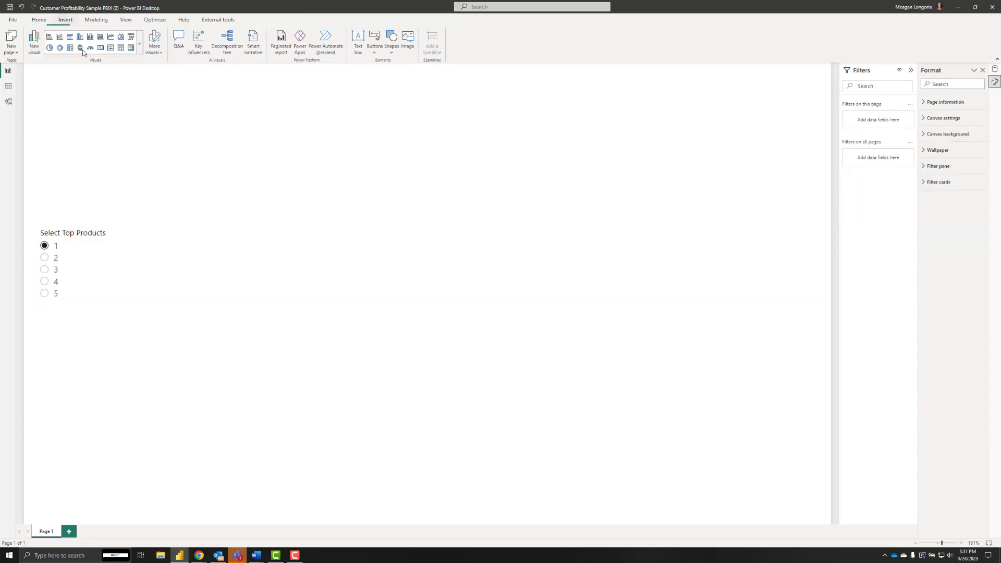
left_click(30, 51)
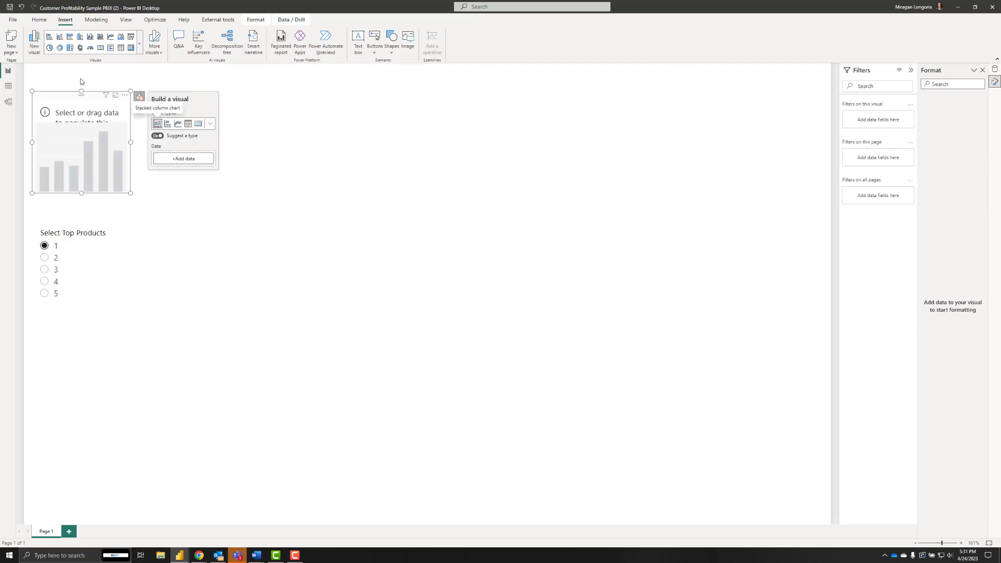
left_click(210, 127)
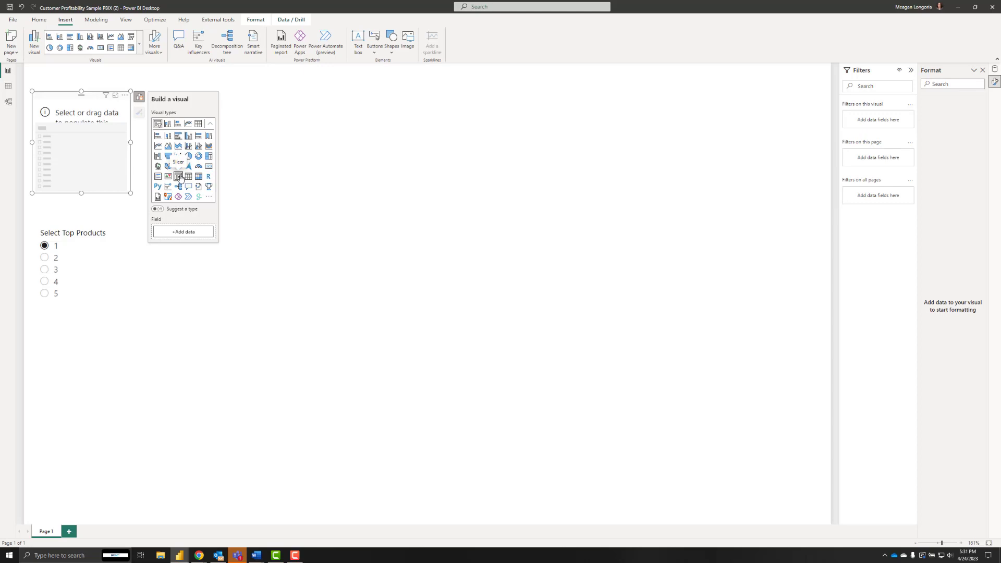
left_click(183, 231)
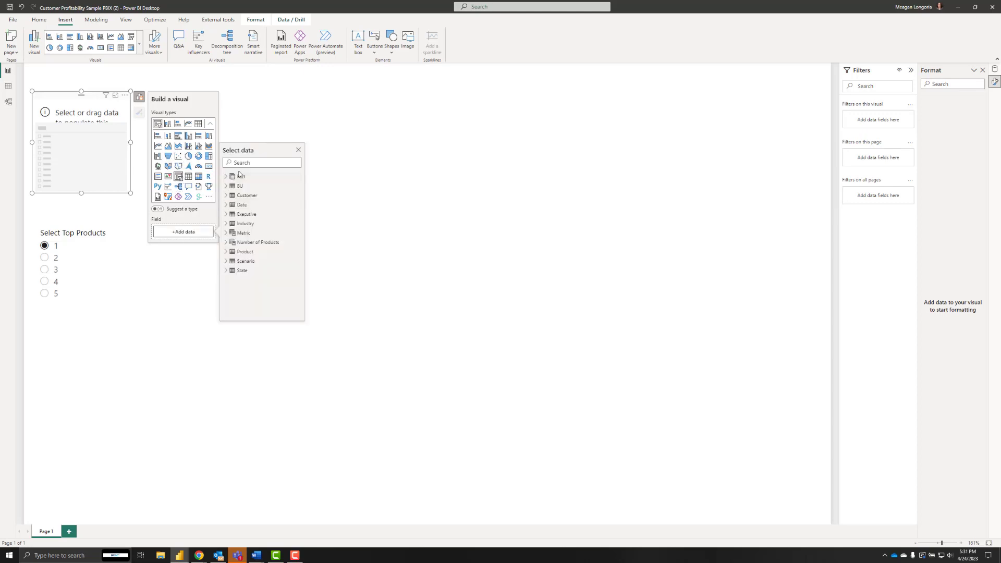
left_click(226, 233)
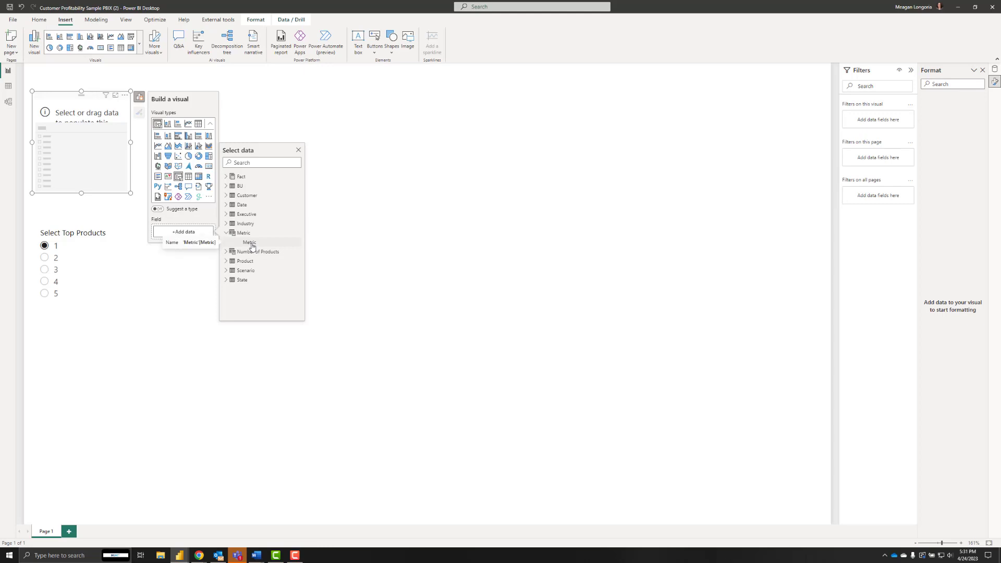
left_click_drag(251, 243, 185, 233)
left_click(249, 244)
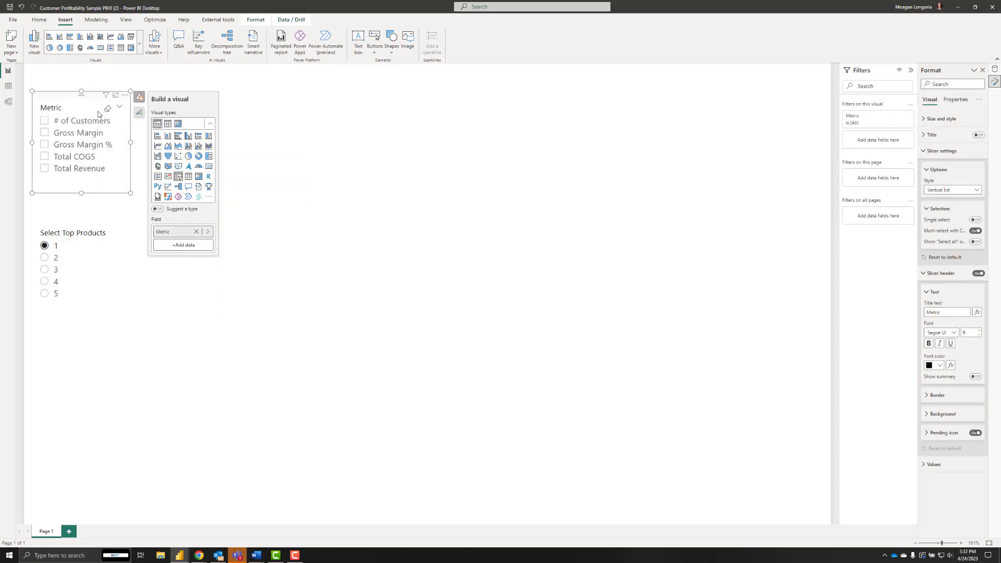
left_click(89, 235)
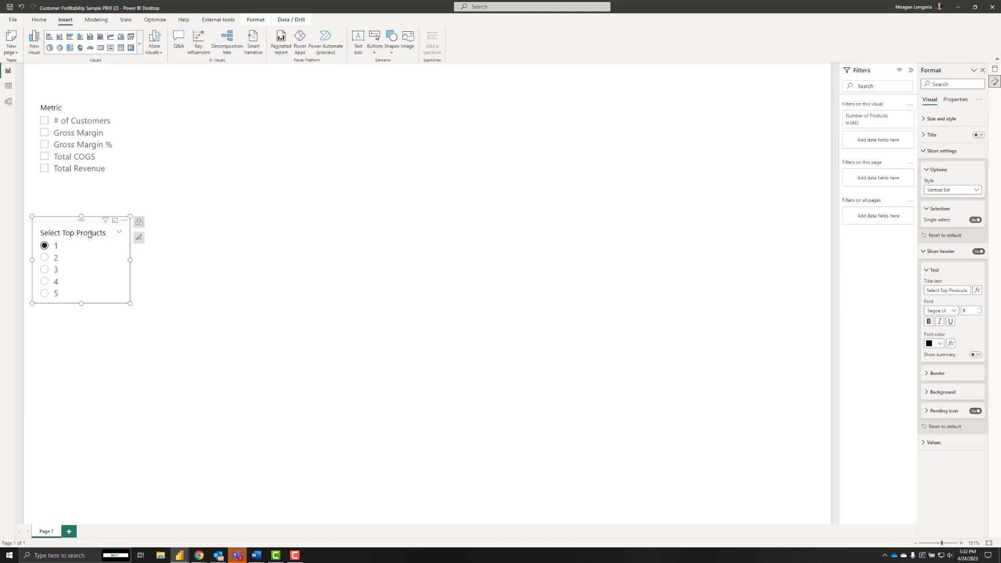
Copy the Select Top Products slicer's formatting onto the Metric slicer
left_click(38, 21)
left_click(39, 51)
left_click(67, 109)
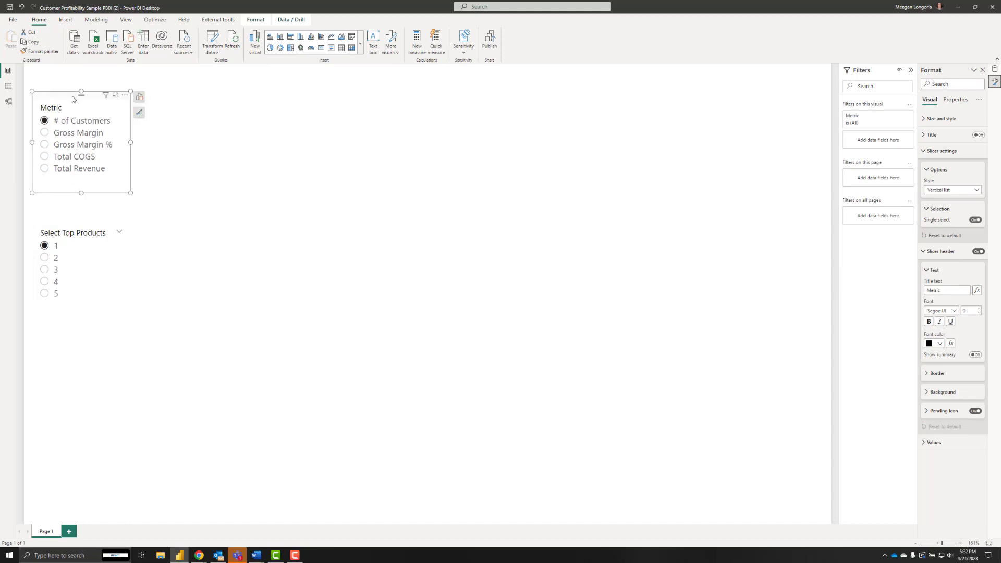
Move the Metric slicer below the Select Top Products slicer and paste the text box with the product and metric selection instructions above both slicers
left_click_drag(65, 97, 62, 333)
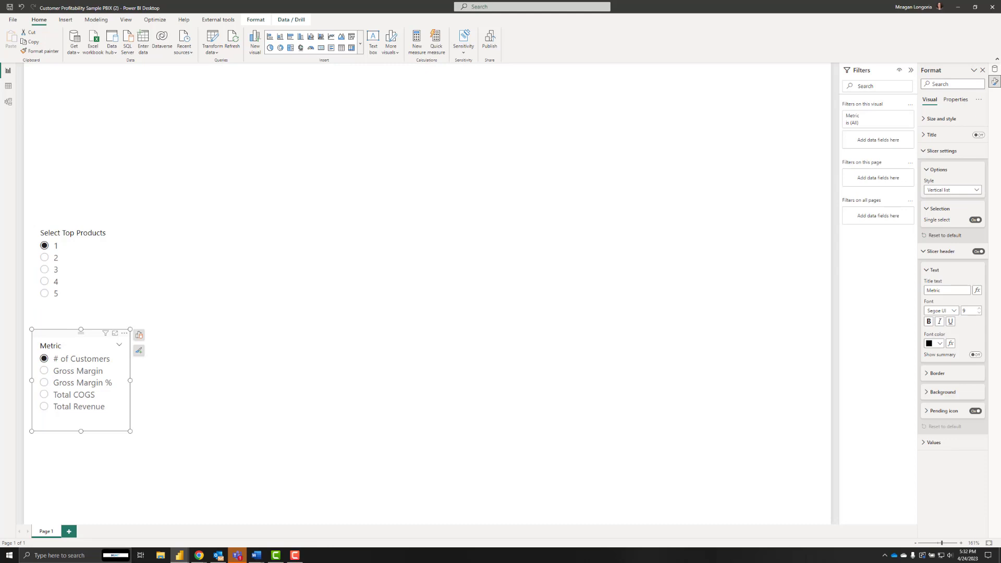
left_click(62, 172)
key("ctrl+v")
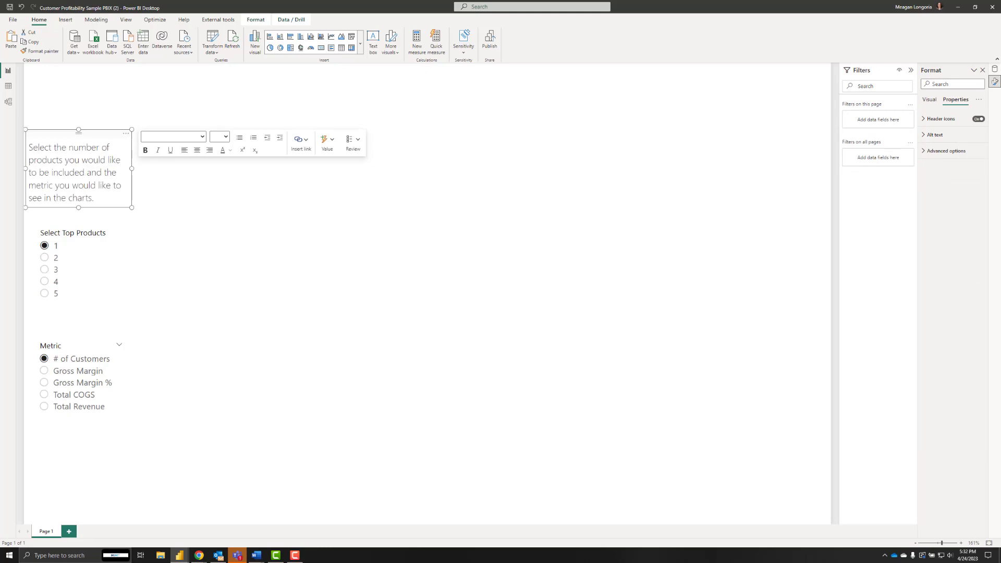
left_click(126, 21)
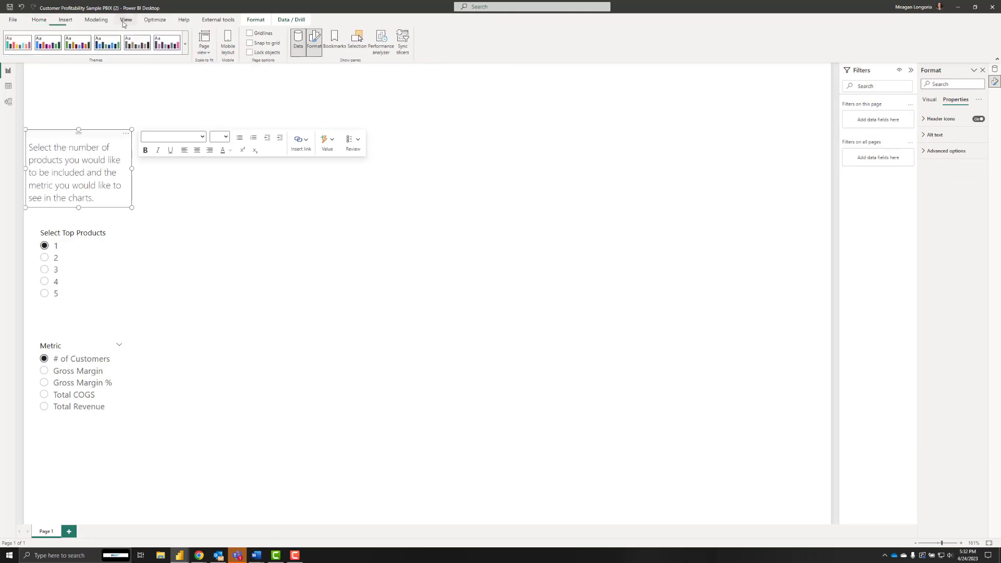
left_click(185, 44)
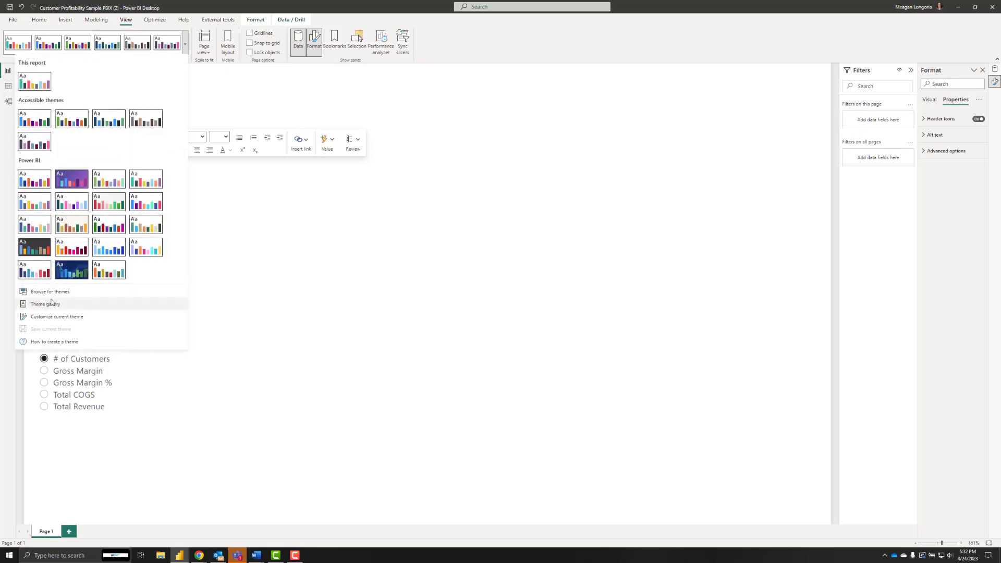
left_click(52, 317)
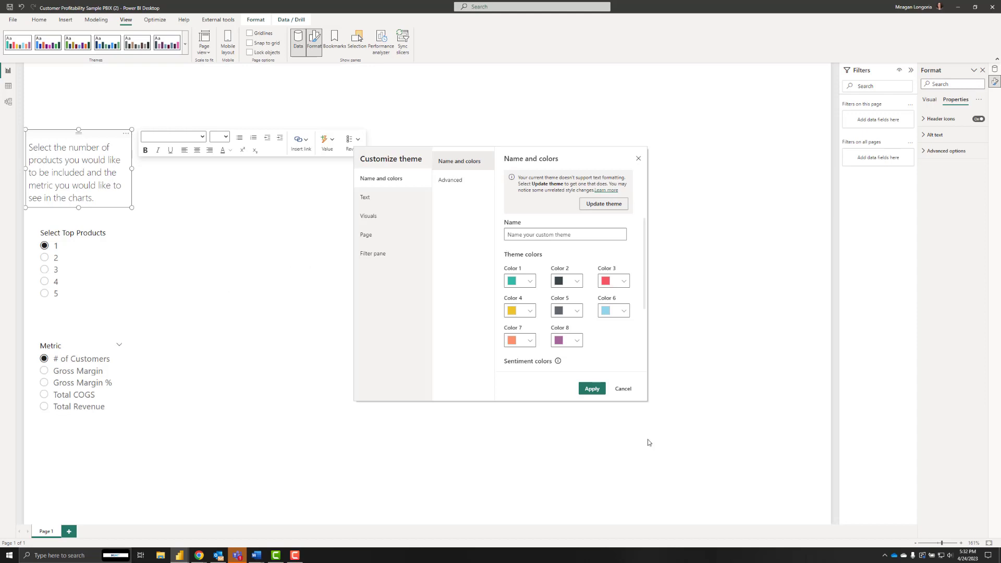
left_click(624, 388)
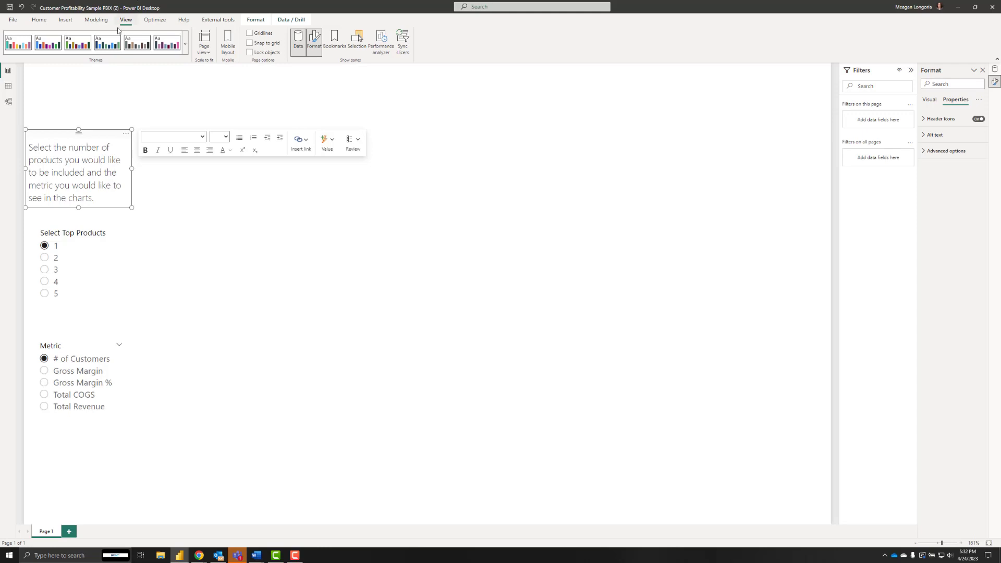
Apply the Storm theme to the report and customize its Color 1 to #0B31A5
left_click(185, 44)
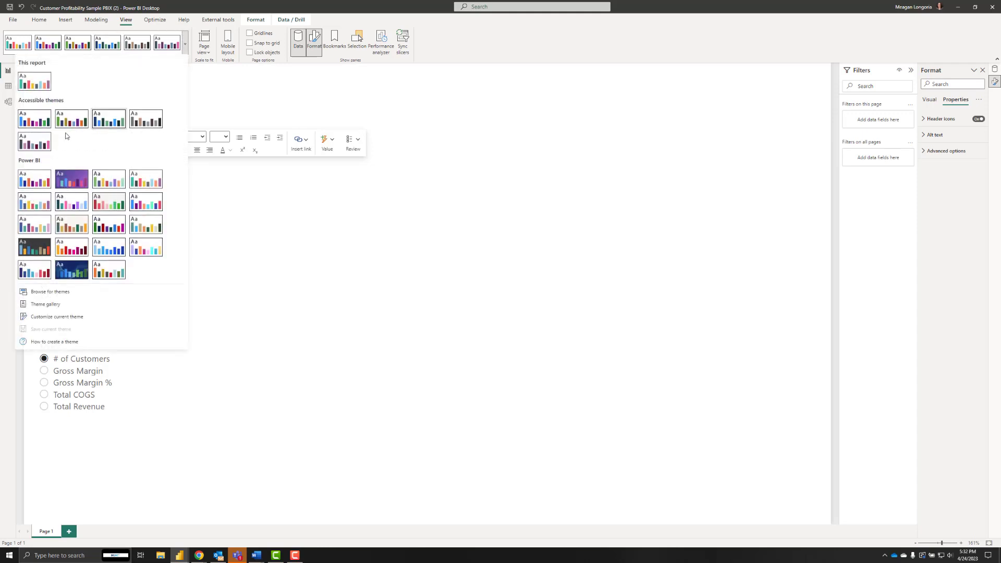
left_click(113, 252)
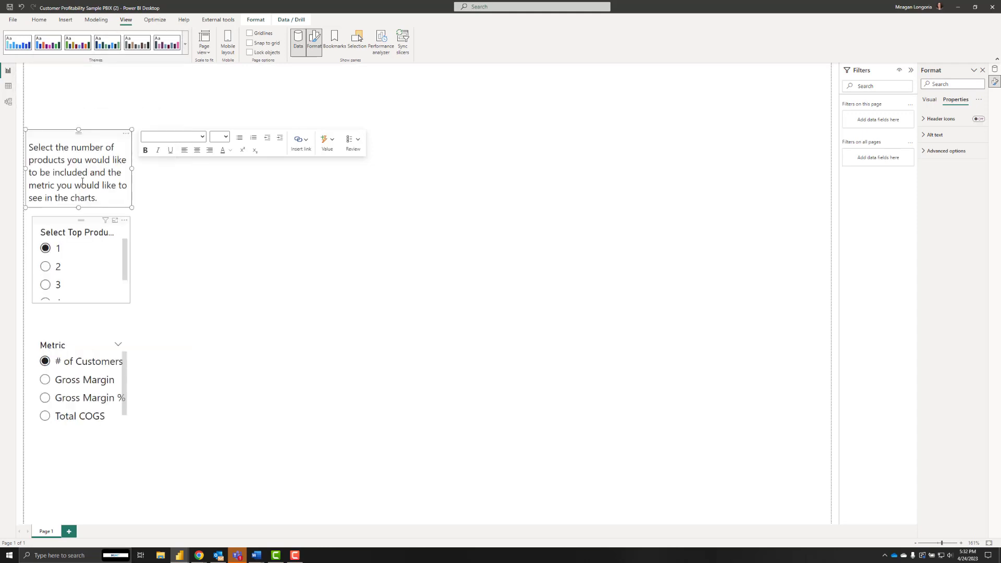
left_click(185, 43)
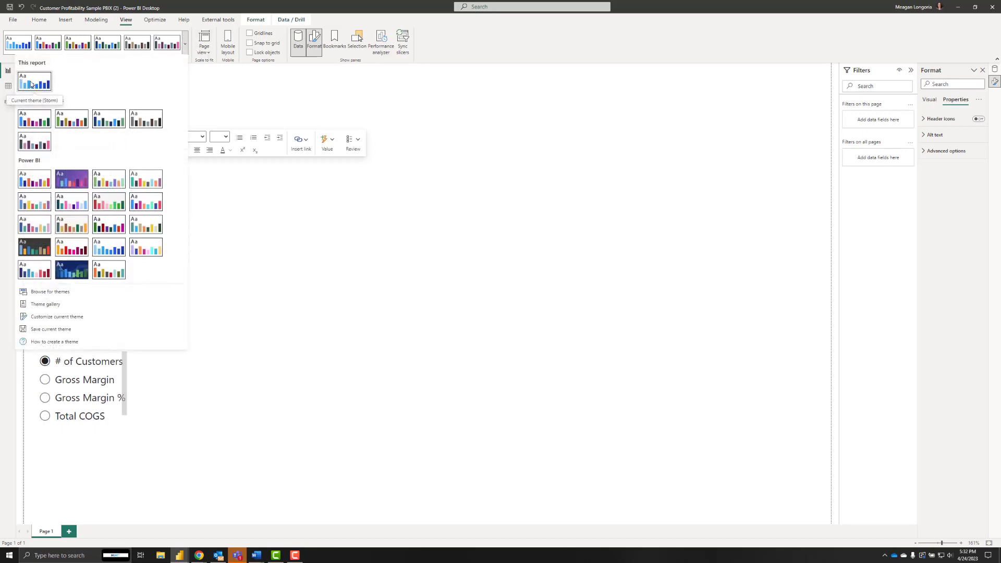
left_click(101, 319)
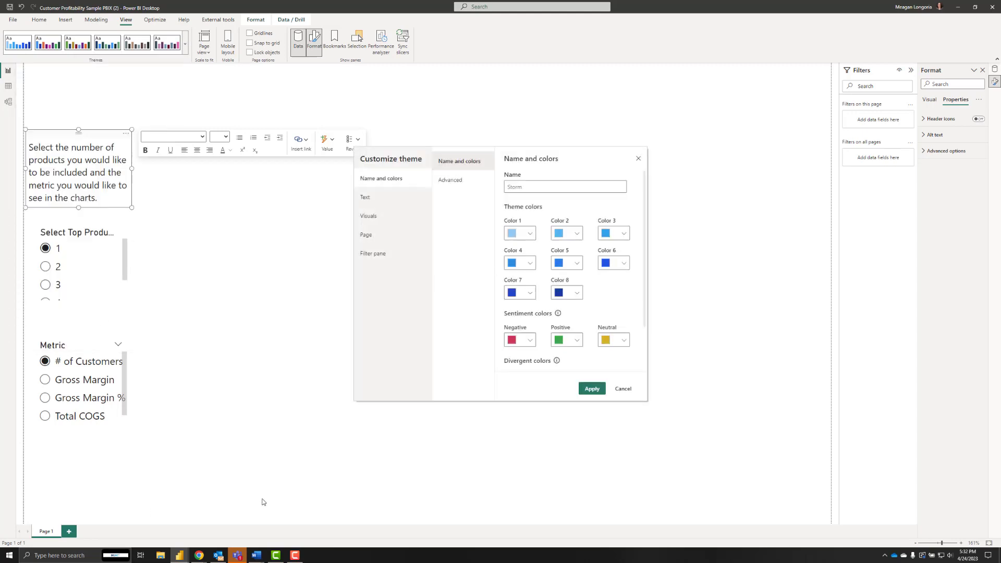
left_click(531, 234)
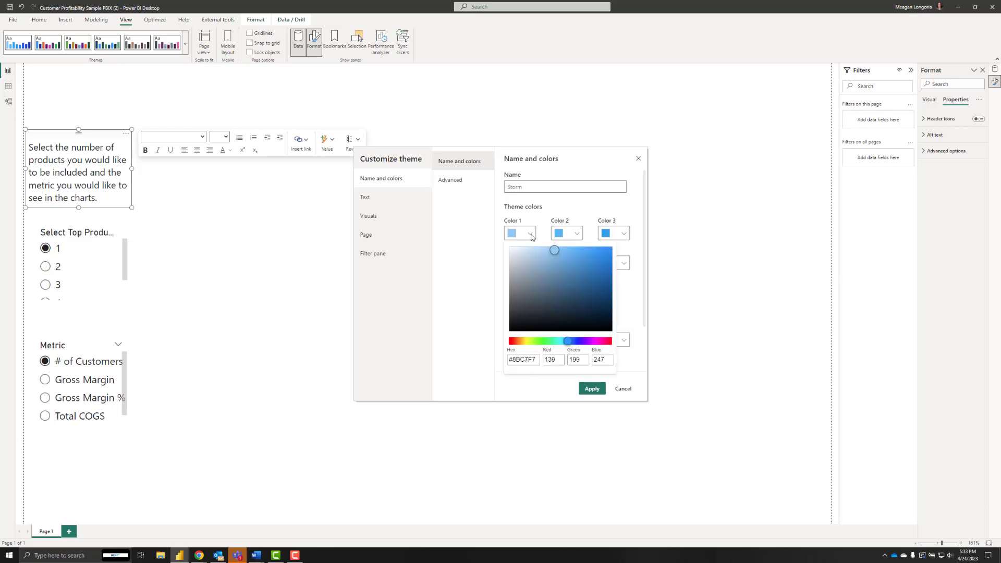
left_click(522, 360)
type("#0B31A5")
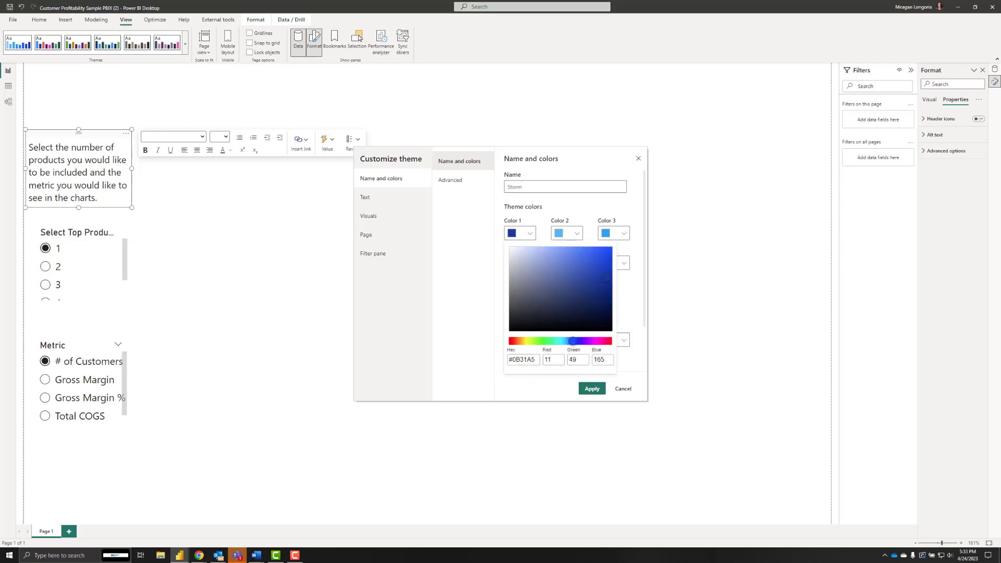
left_click(635, 311)
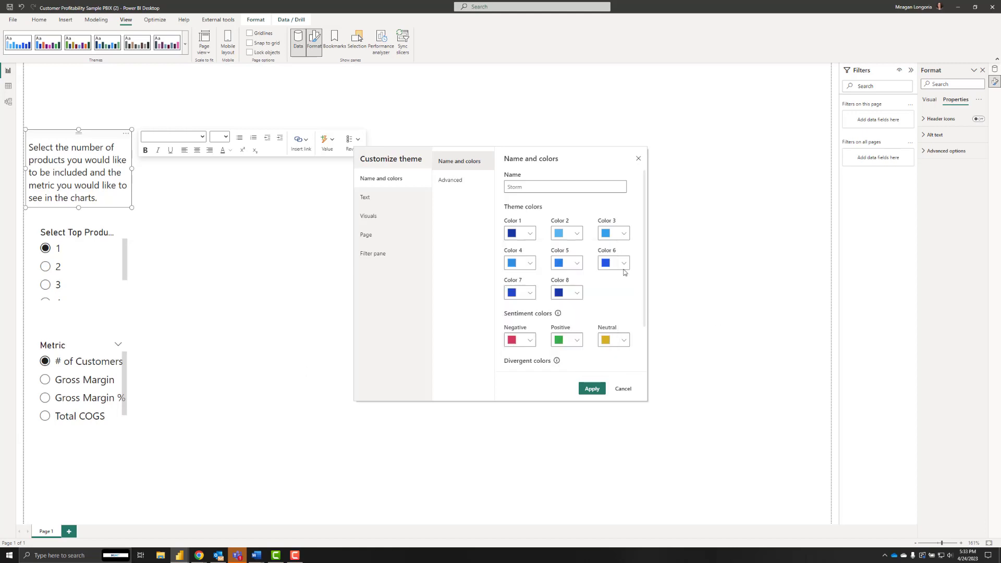
Set Color 8 of the customized theme to #8BC7F7
left_click(577, 293)
left_click(488, 271)
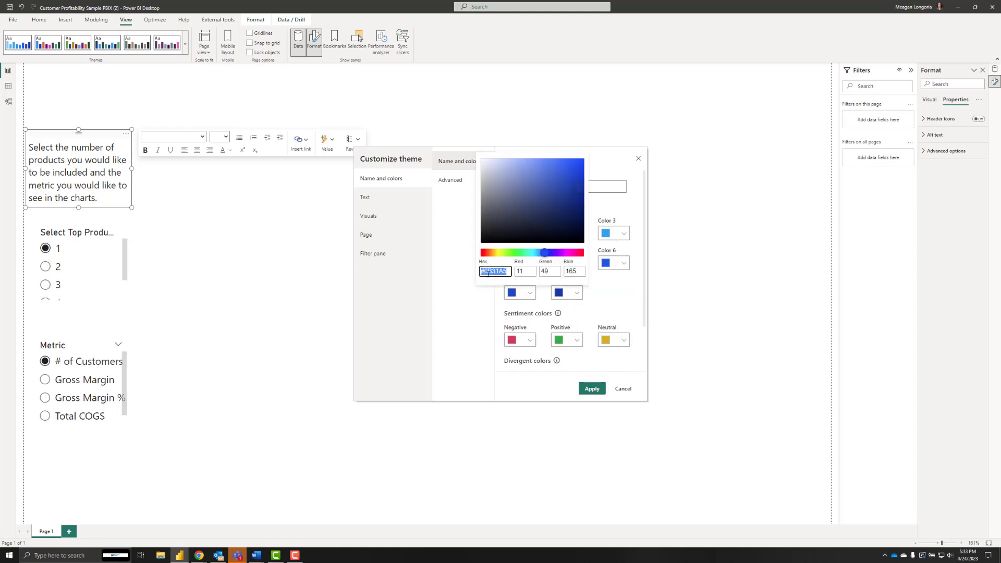
type("#8BC7F7")
left_click(612, 304)
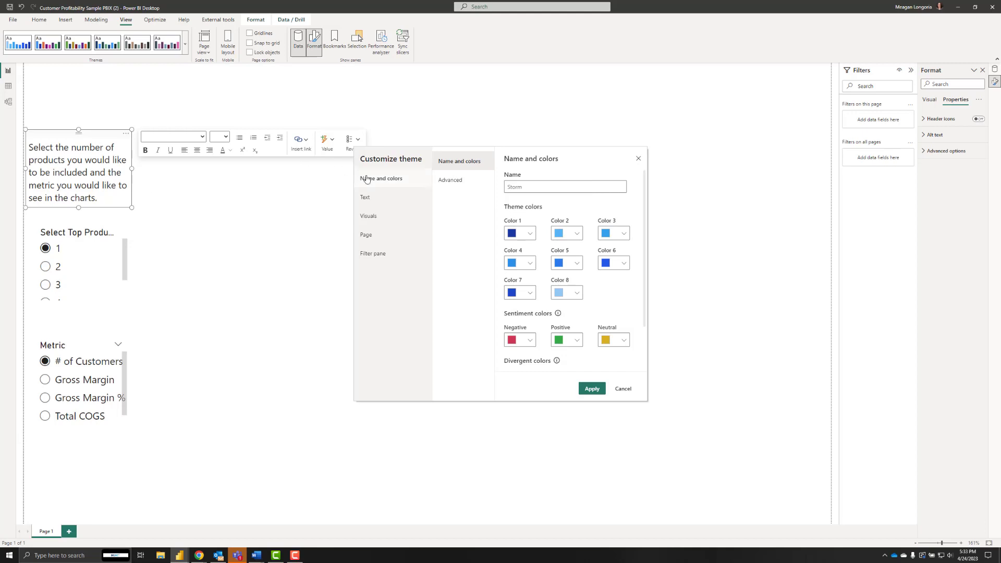
Set the theme's font family to DIN for general text and tab headers, and apply the customized theme
left_click(394, 198)
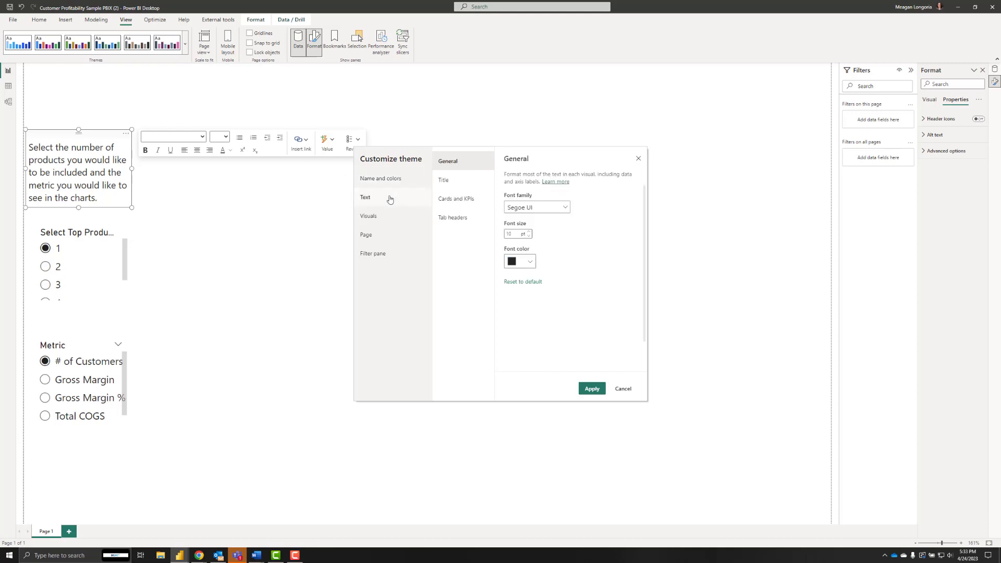
left_click(559, 208)
left_click(523, 245)
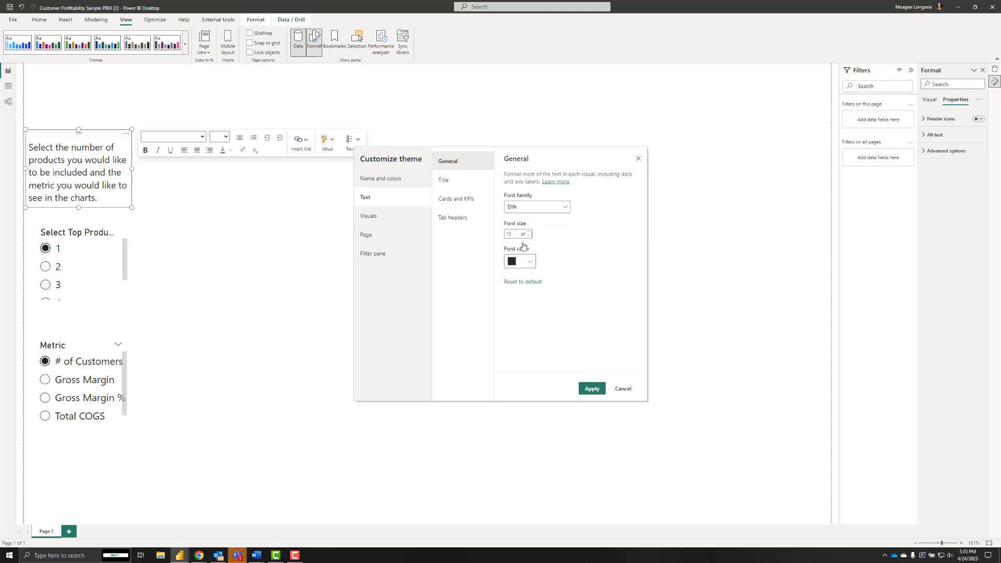
left_click(444, 180)
left_click(466, 201)
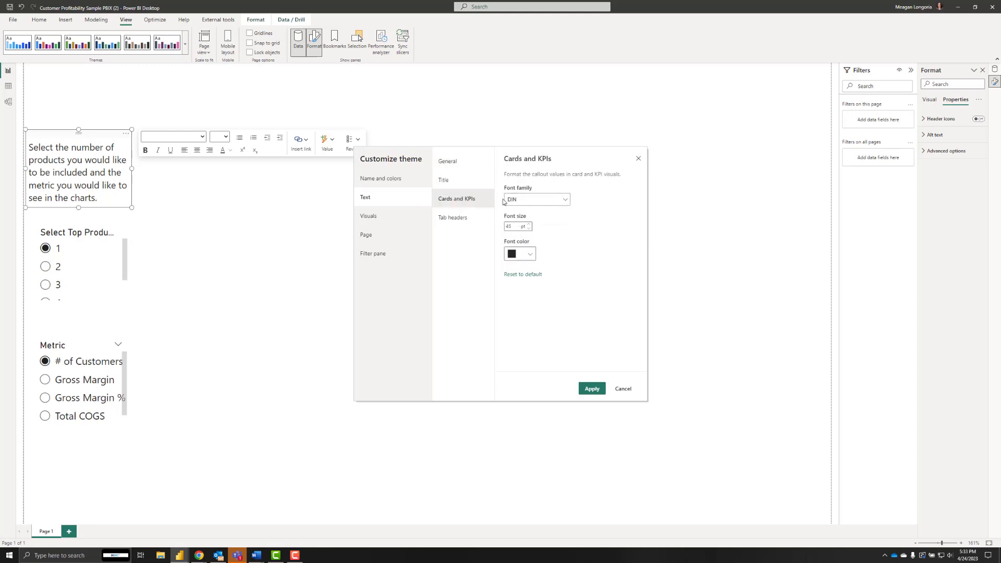
left_click(461, 218)
left_click(544, 201)
left_click(536, 218)
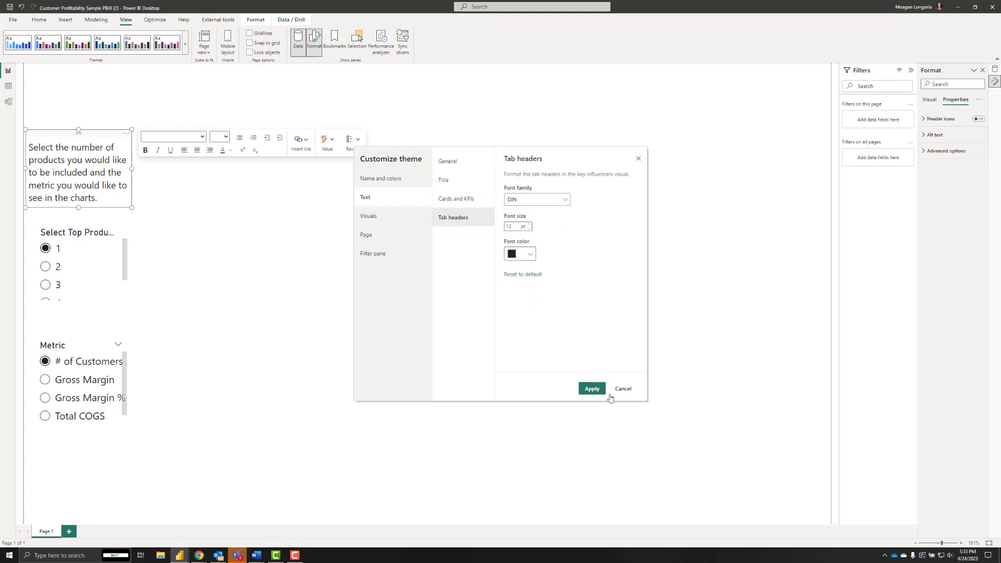
left_click(592, 389)
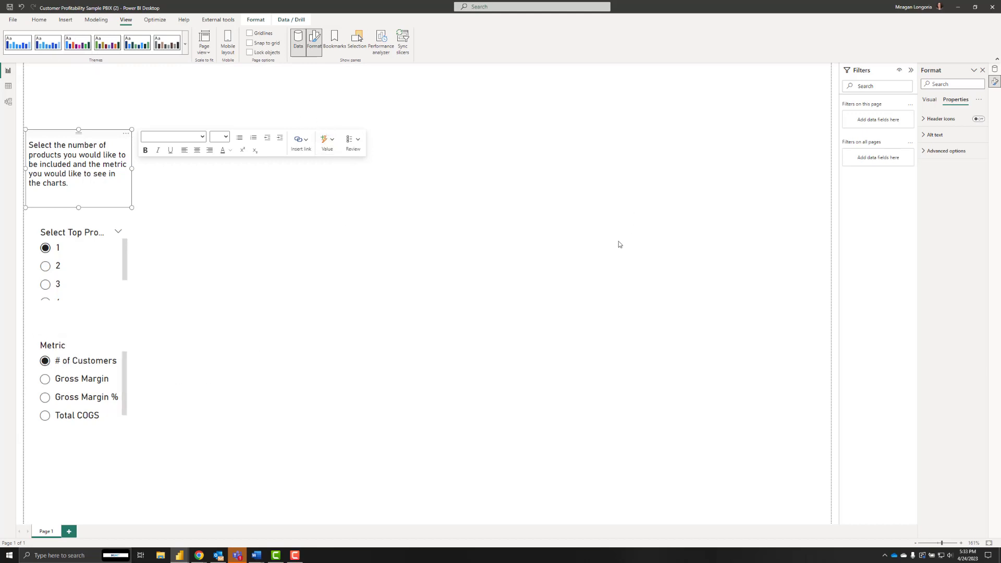
Make both slicers tall enough for all five options, moving Metric lower, and select 5 in Select Top Products
left_click(90, 302)
left_click_drag(80, 306, 65, 379)
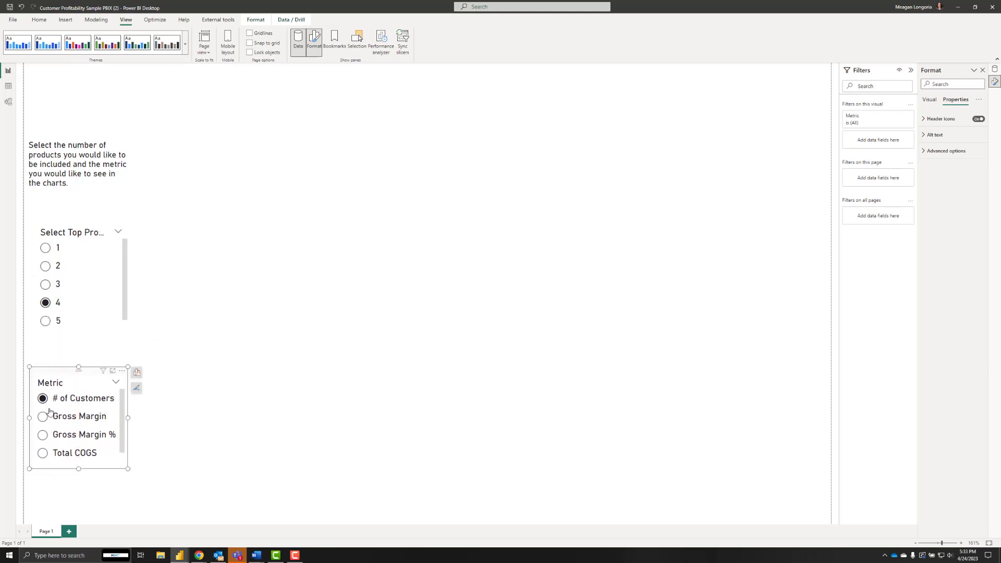
left_click_drag(79, 470, 77, 489)
left_click(84, 324)
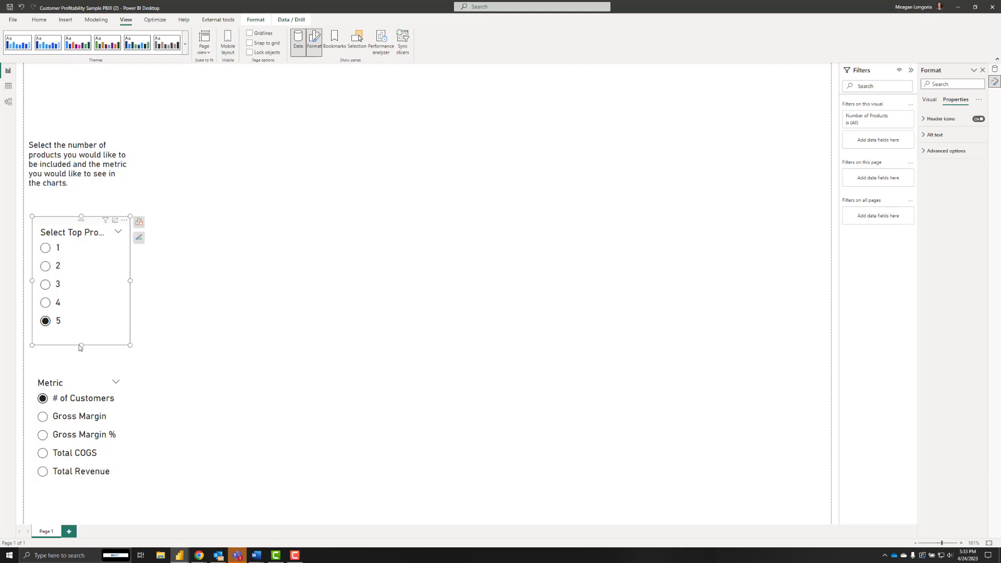
Widen the Select Top Products slicer slightly so its header title fits
left_click(169, 307)
left_click(132, 250)
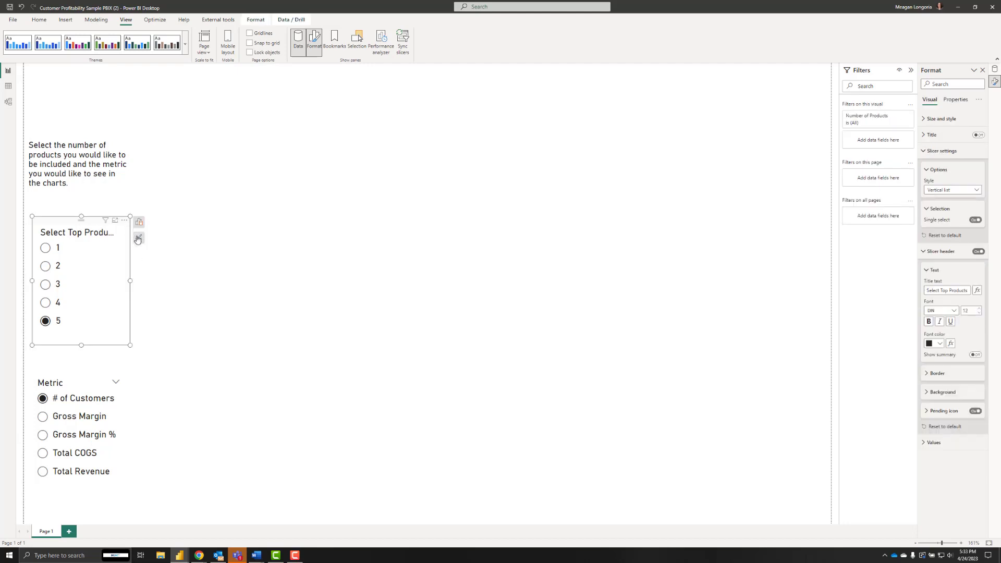
left_click_drag(131, 284, 137, 284)
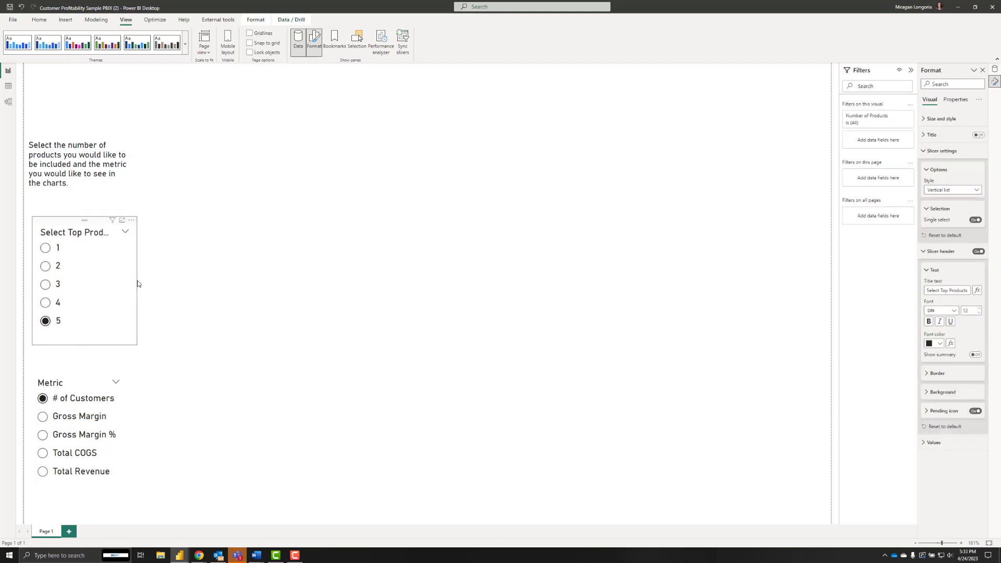
left_click(147, 284)
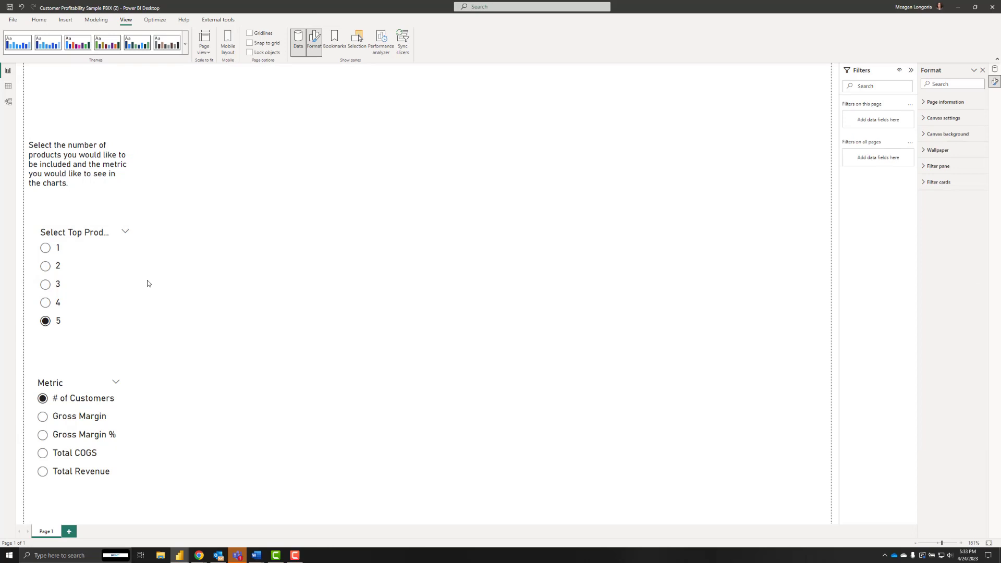
left_click(102, 206)
left_click(175, 338)
Insert a text box, stretch it into a wide title strip across the top of the page and enter the text Top
left_click(65, 20)
left_click(357, 42)
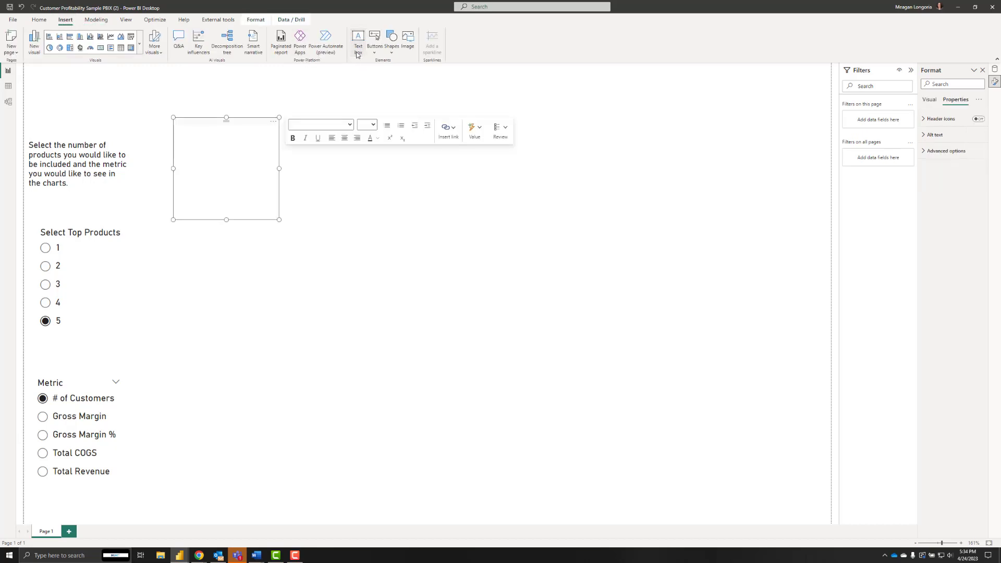
left_click_drag(235, 124, 107, 70)
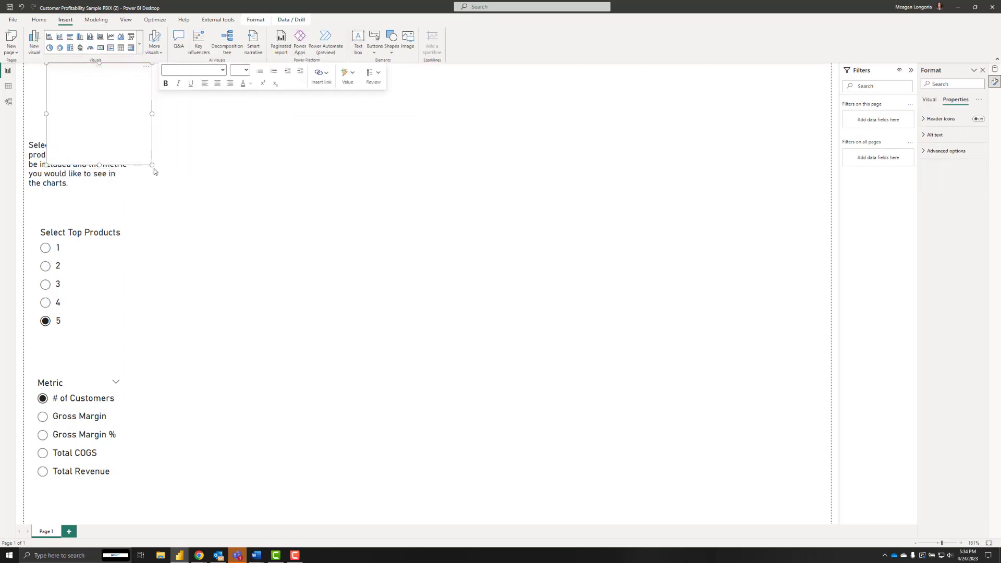
left_click_drag(152, 165, 613, 109)
left_click(81, 84)
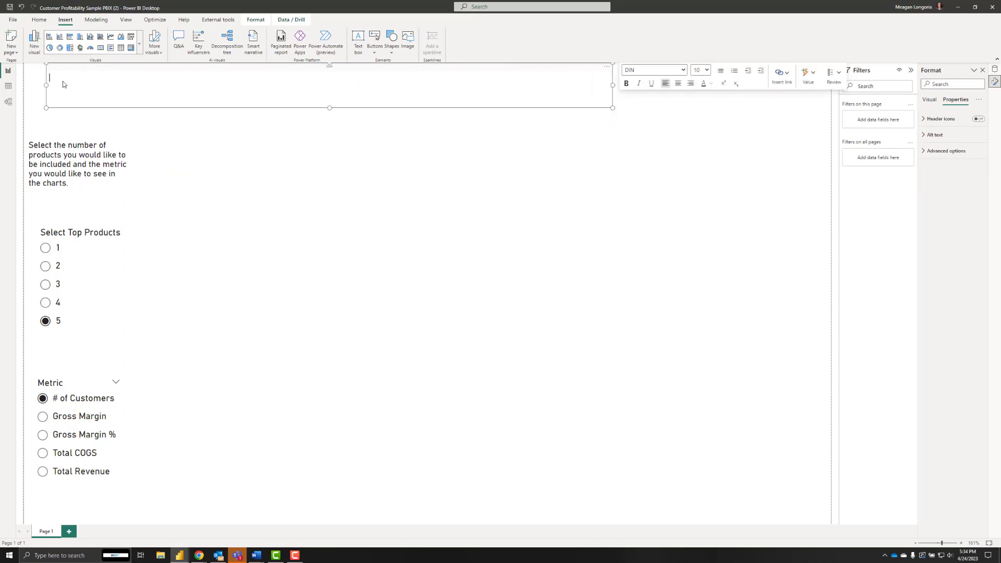
type("Top")
Add a dynamic value after Top in the title text box, calculated from Number of Products
left_click(810, 79)
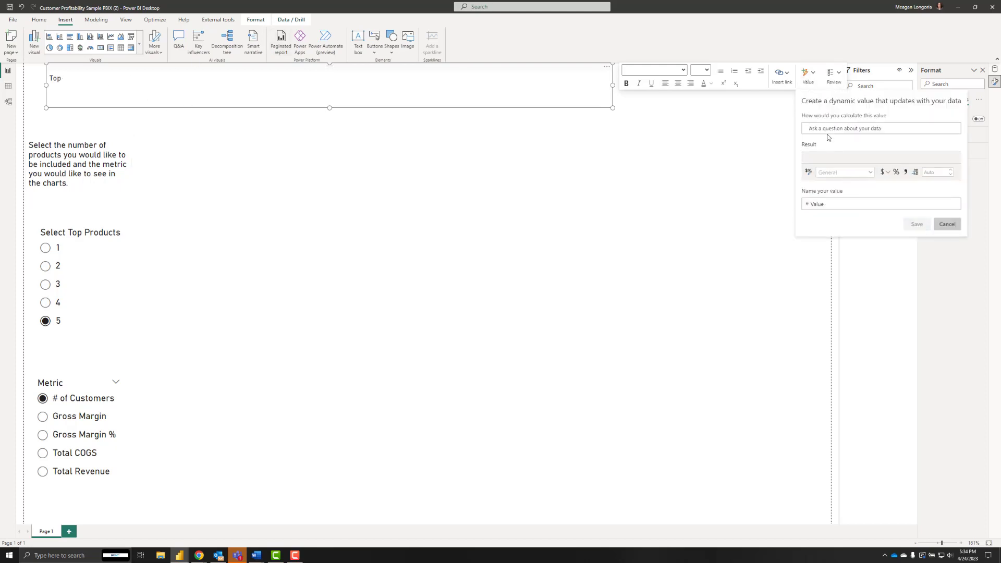
type("Number of Products")
key("ctrl+a")
key("ctrl+x")
key("ctrl+v")
left_click_drag(868, 130, 829, 130)
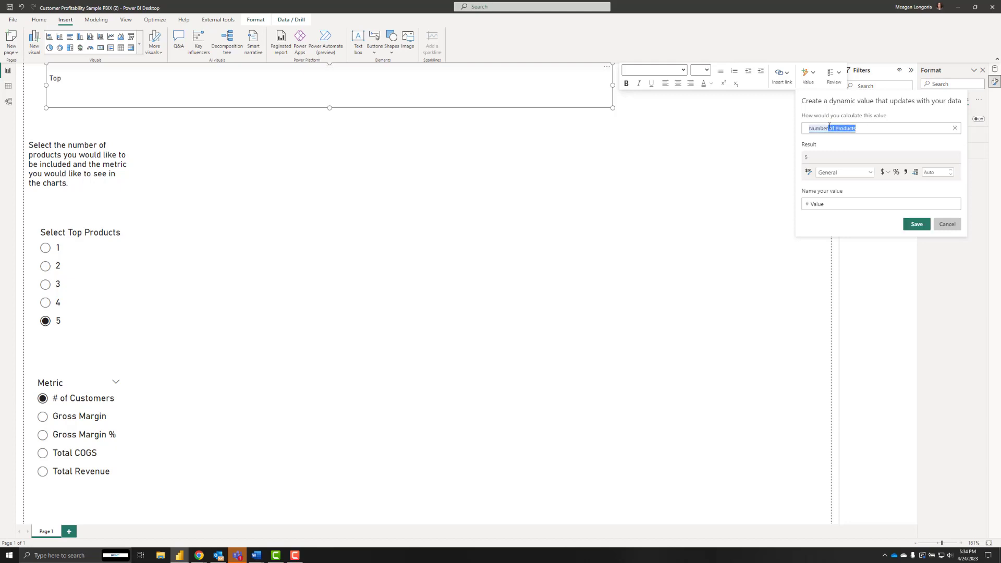
left_click(883, 130)
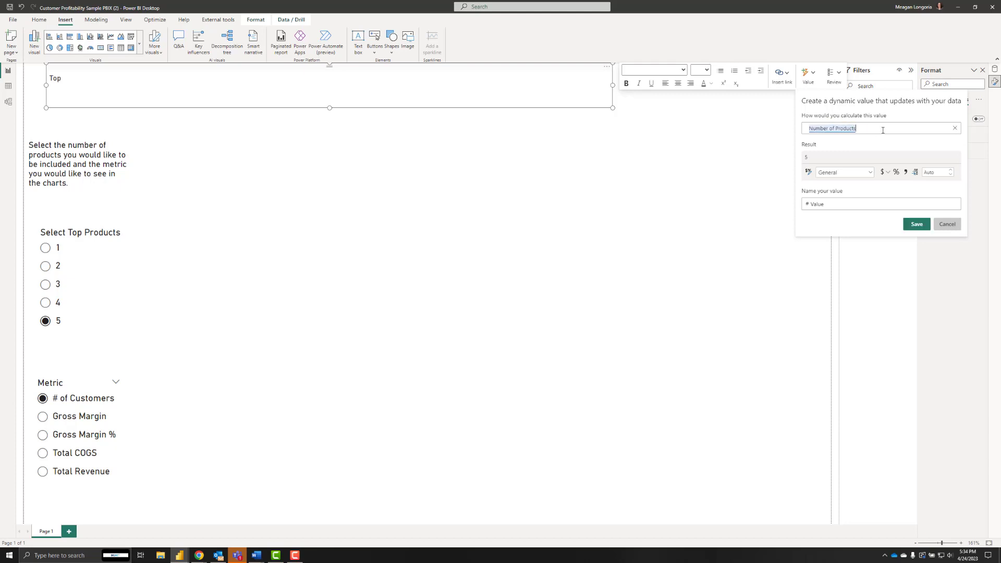
Name the dynamic value NbrProd, format it as Whole number and save it into the title
left_click(811, 206)
double_click(812, 206)
type("NurProd")
left_click(869, 173)
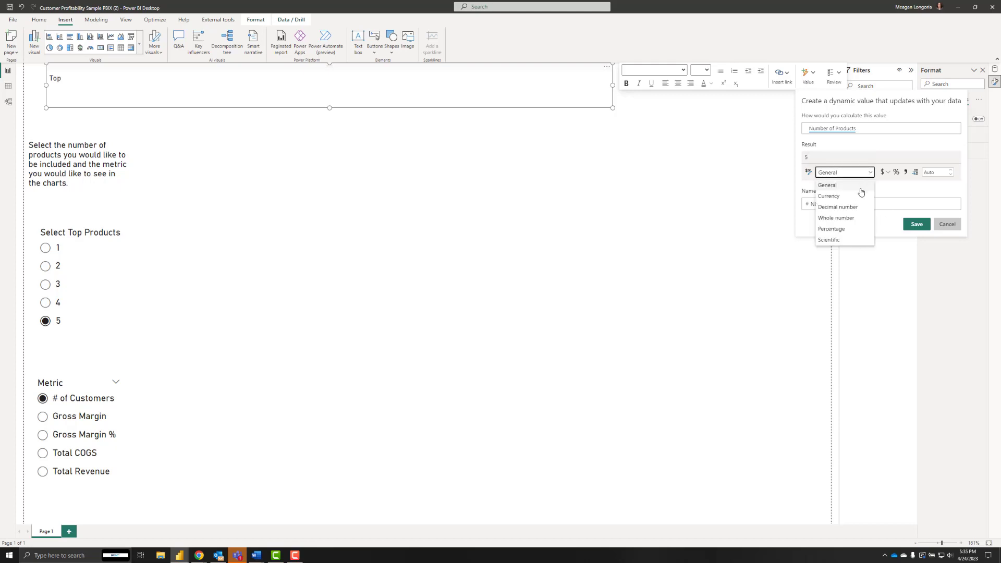
left_click(850, 219)
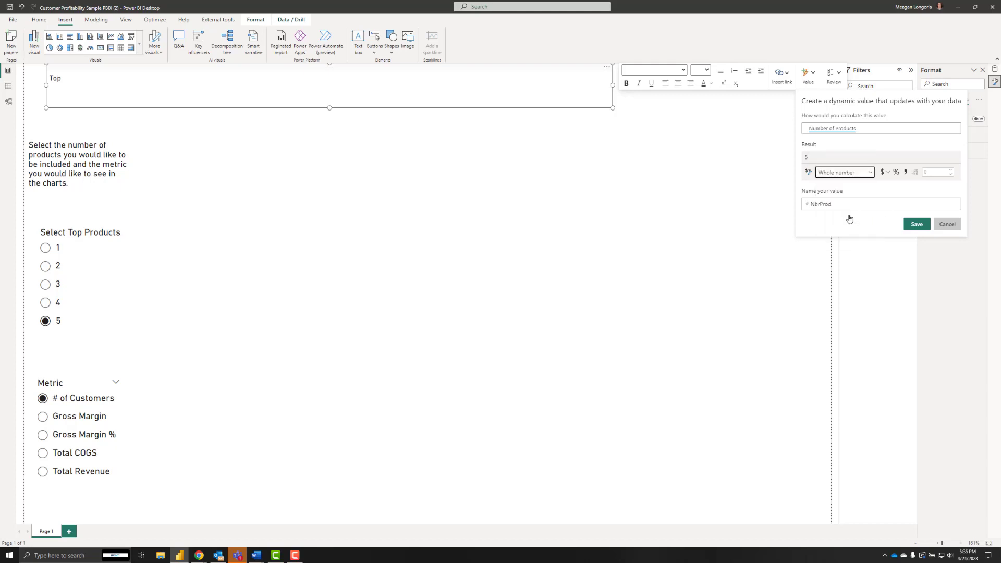
left_click(910, 225)
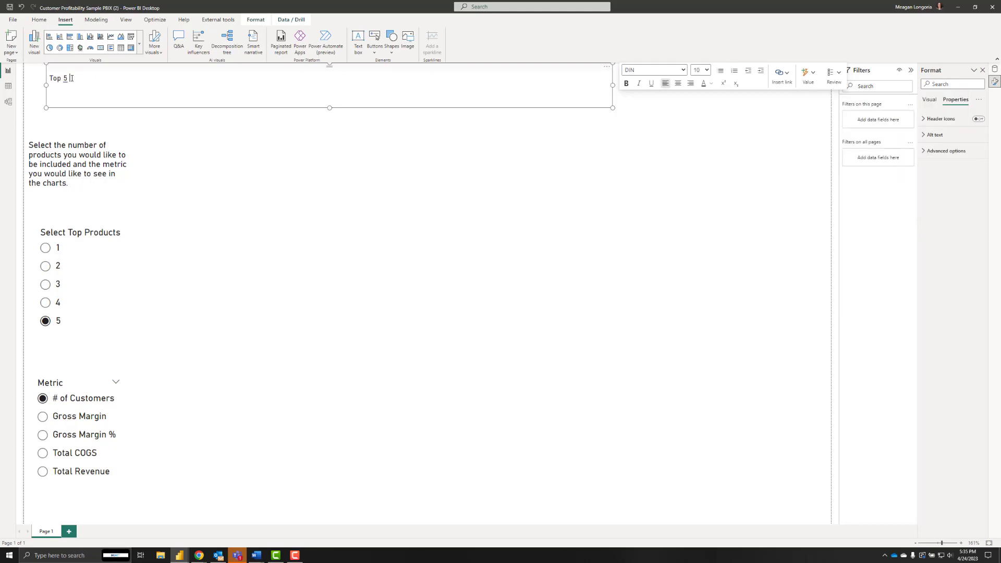
Continue the title with Products - and append a dynamic value calculated from selected metric, named metric
type("Products -")
left_click(808, 74)
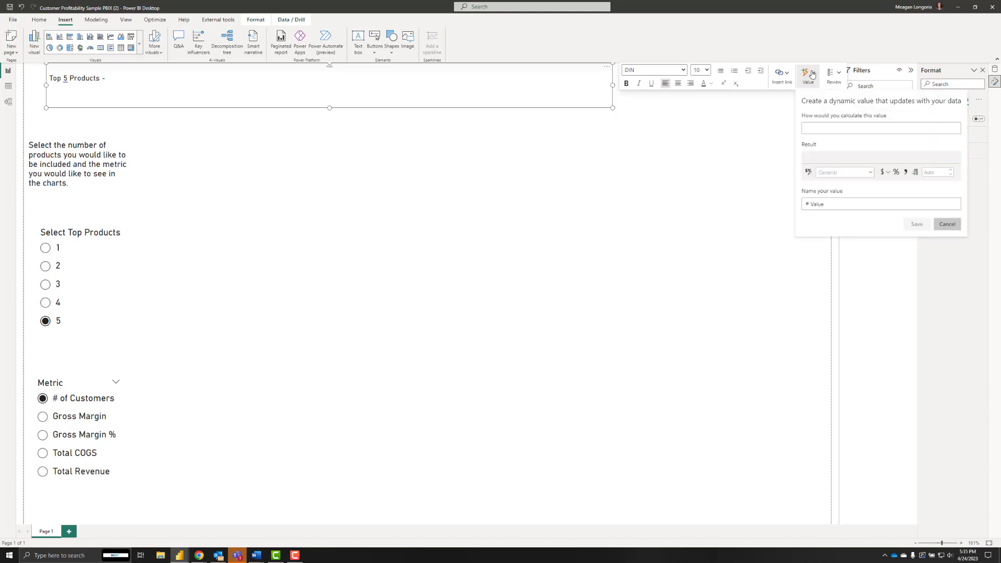
type("select")
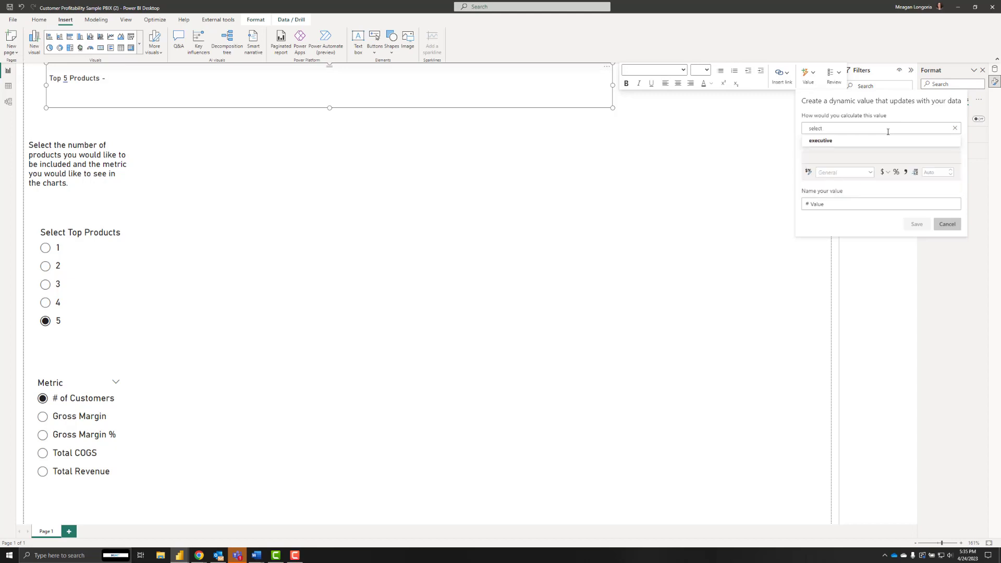
type("ed metric")
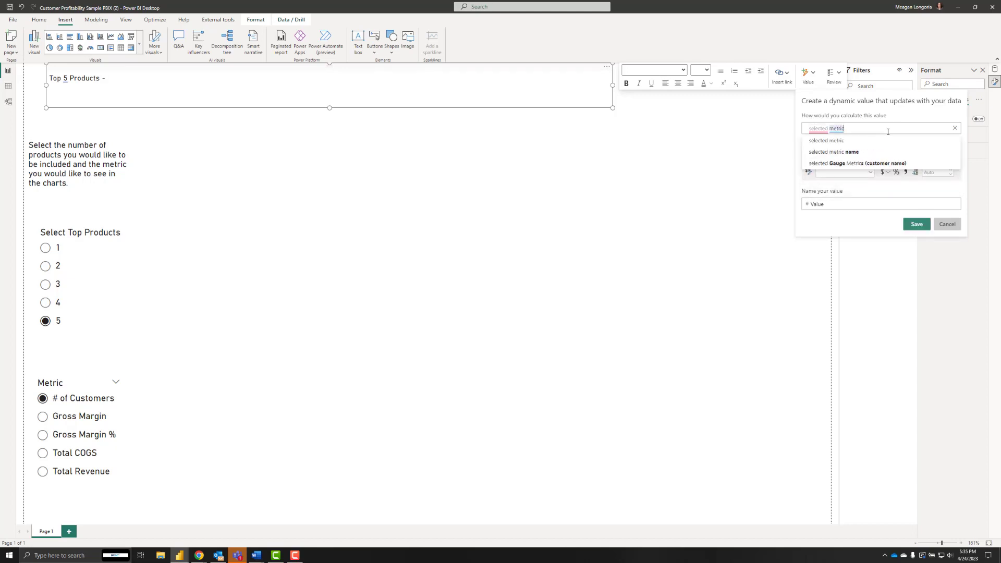
left_click(839, 142)
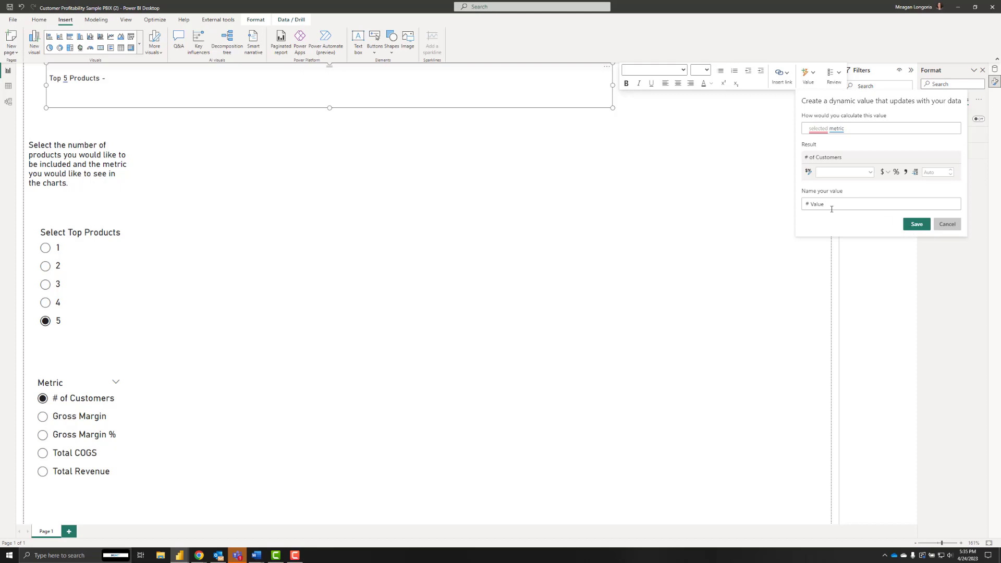
double_click(816, 204)
type("metric")
left_click(917, 225)
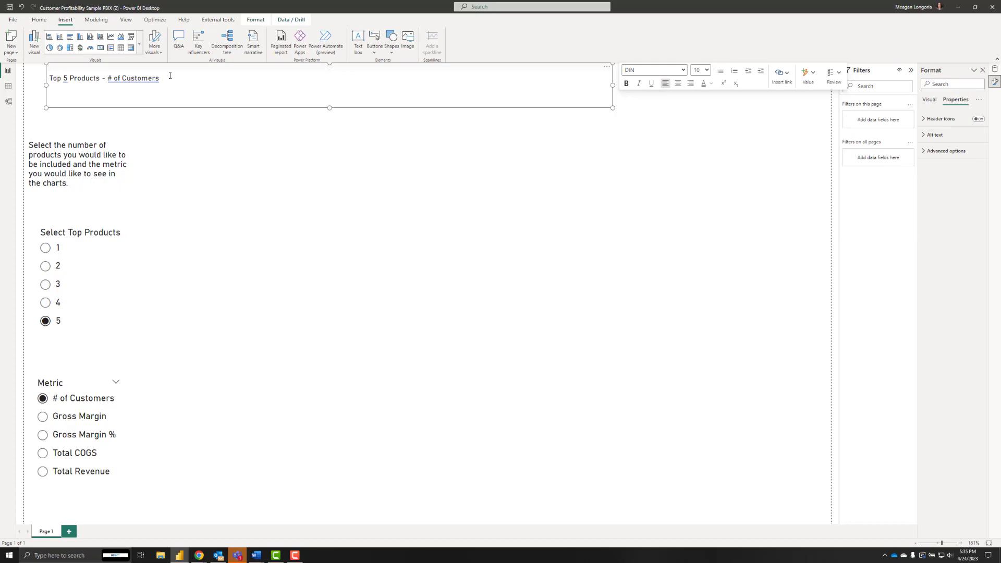
Shrink the title text box to under half the page width and paste the Workout Wednesday for Power BI 2023 Week 16 link box
left_click_drag(528, 110, 348, 97)
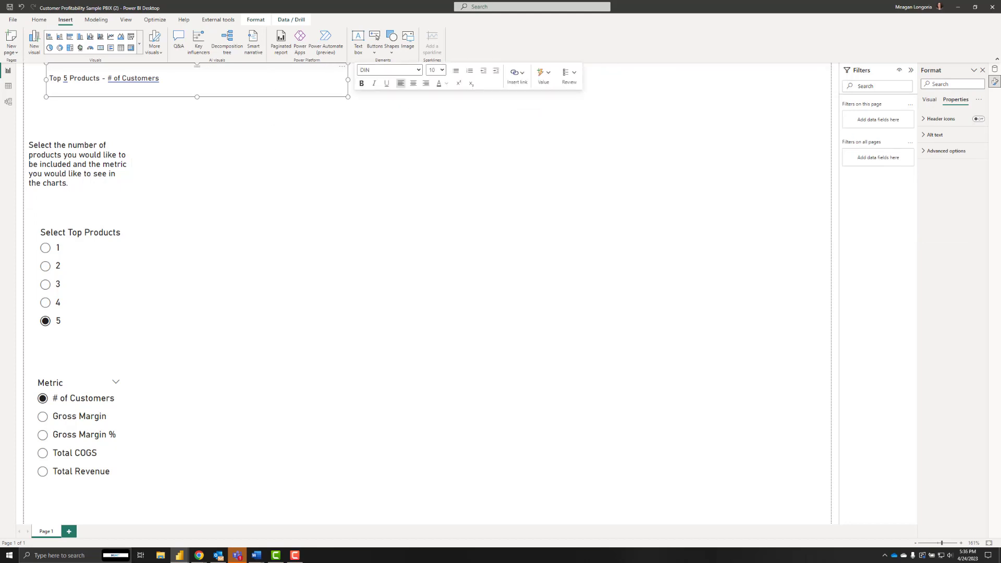
key("ctrl+v")
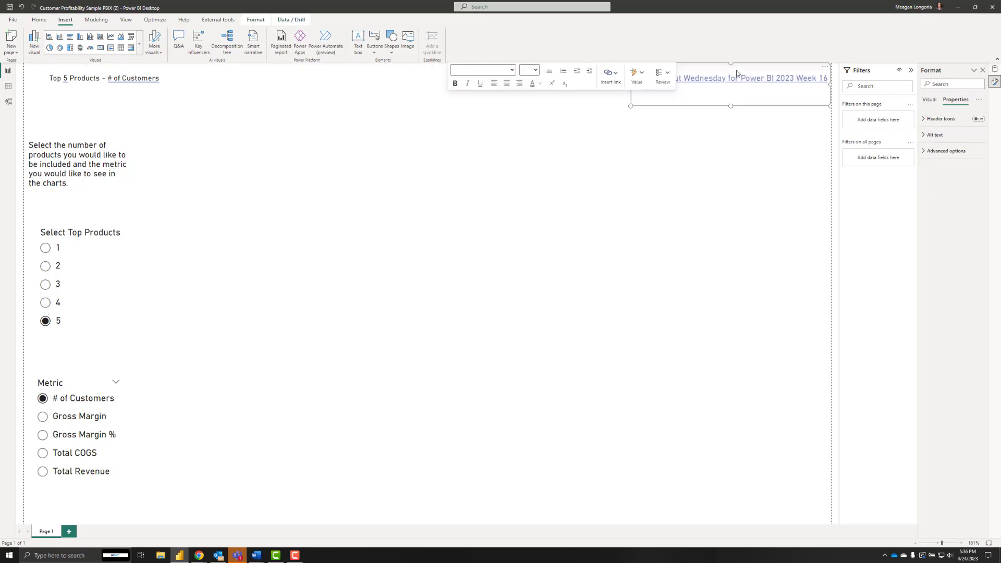
Set the whole title text to font size 24, enlarge its box to fit and align it with the page's left edge
left_click(243, 93)
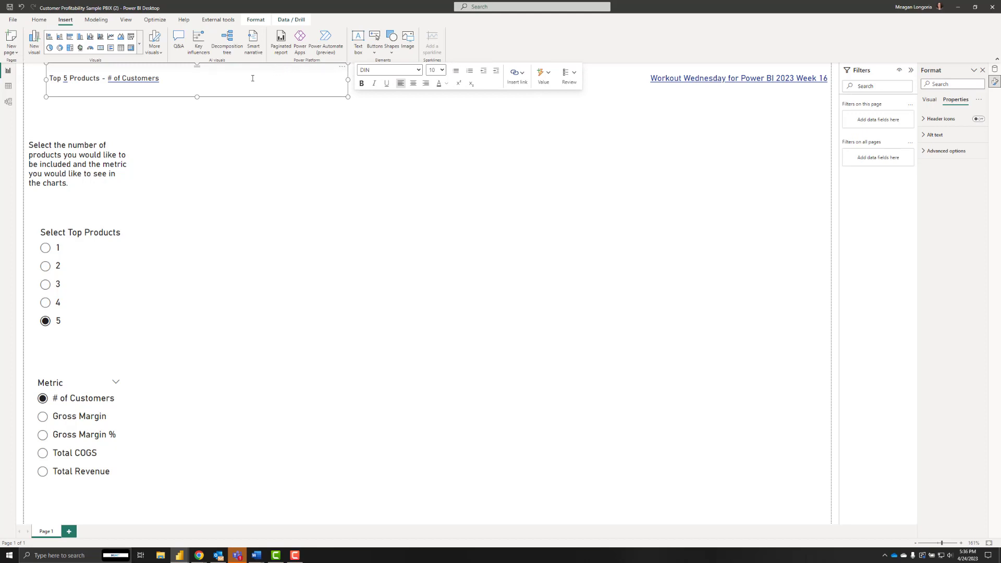
key("ctrl+a")
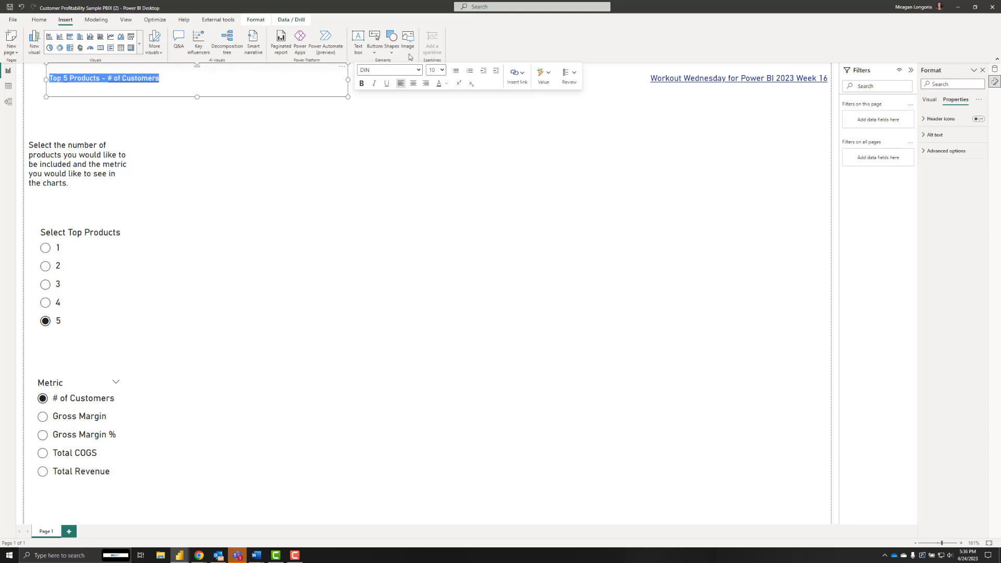
left_click(442, 69)
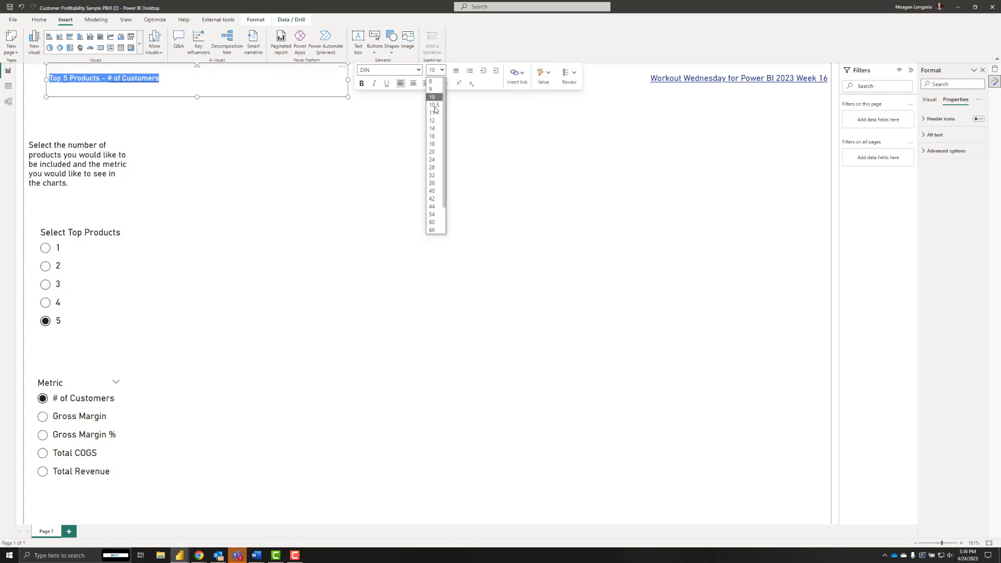
left_click(433, 160)
left_click_drag(349, 97, 392, 117)
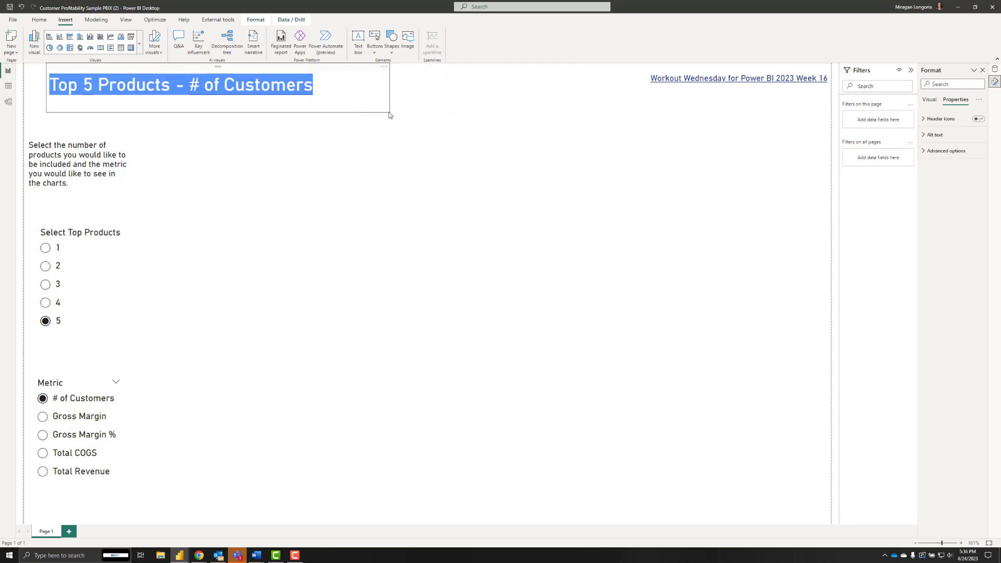
left_click(475, 124)
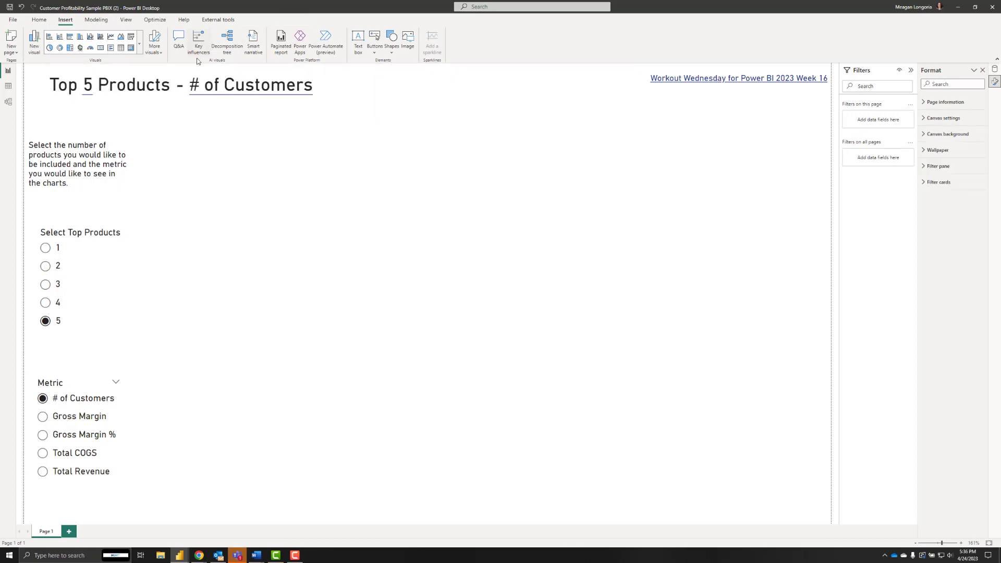
left_click_drag(70, 93, 49, 93)
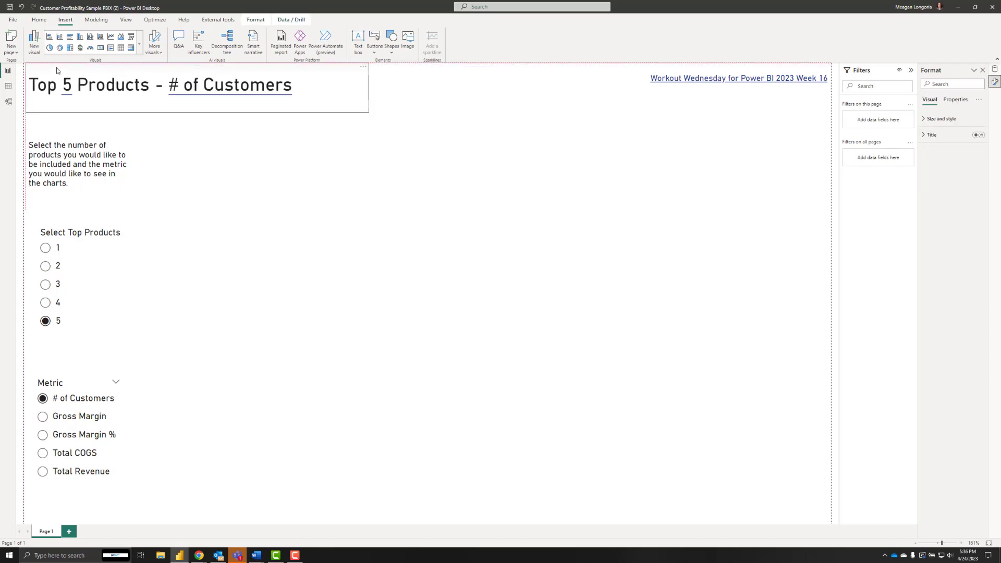
left_click(321, 238)
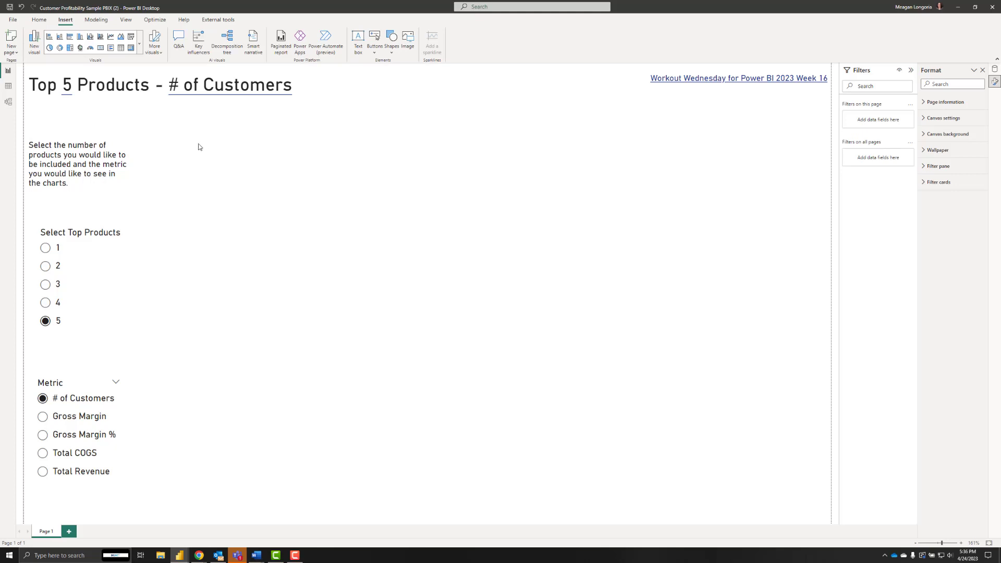
Insert a table visual with Product and Value, and check it with the Gross Margin metric before returning to # of Customers
left_click(34, 41)
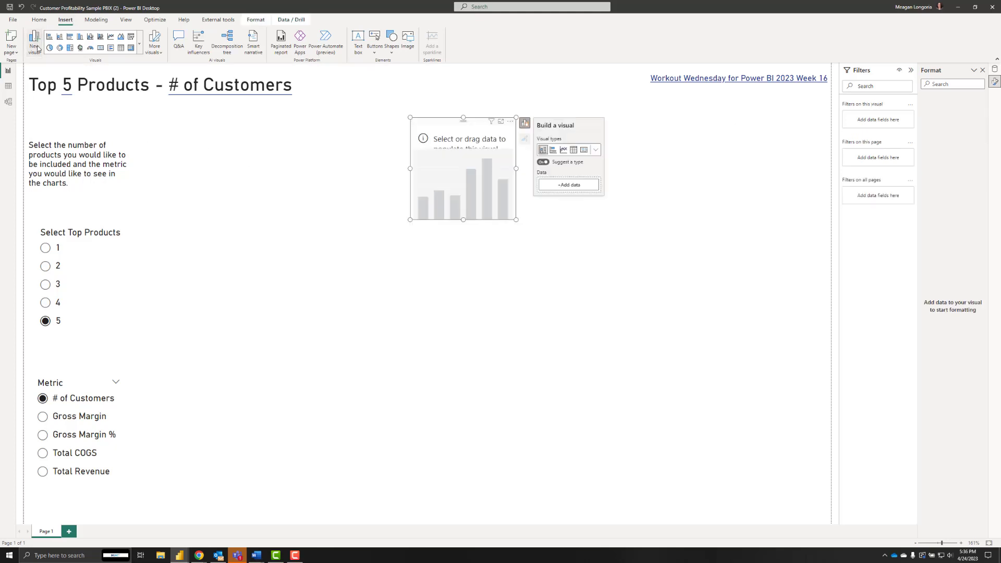
left_click(574, 151)
left_click(578, 186)
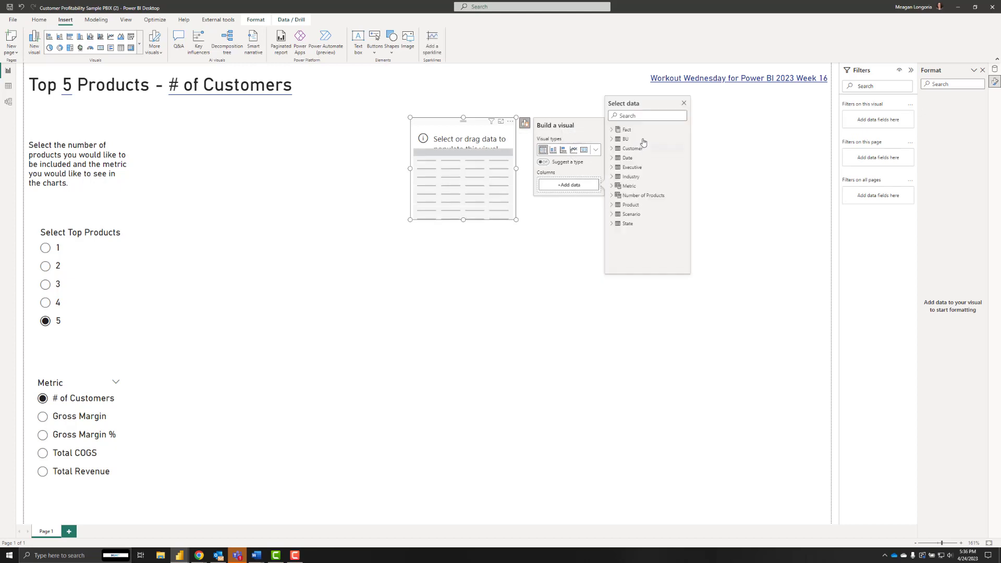
left_click(612, 205)
left_click(633, 214)
left_click(583, 203)
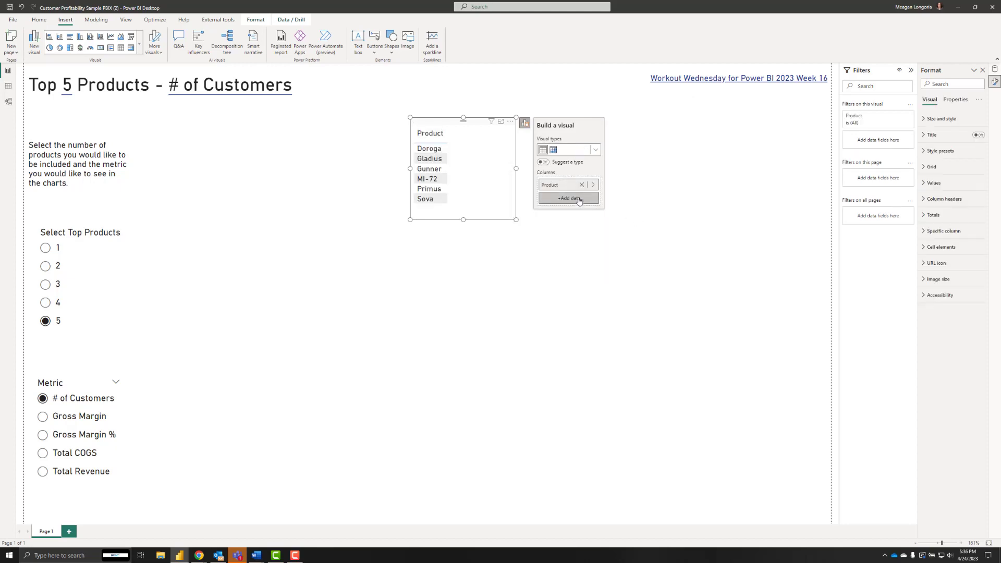
type("value")
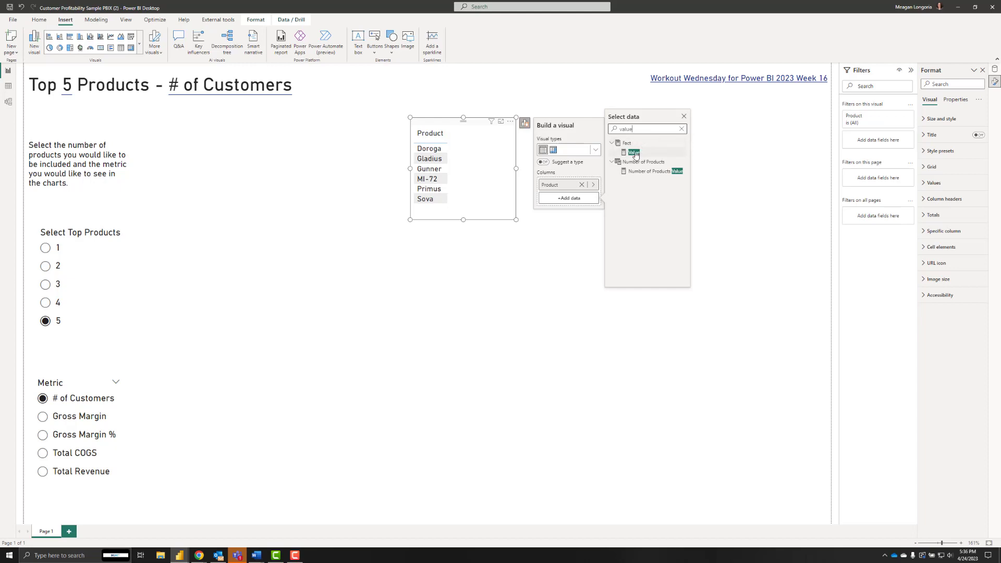
left_click(635, 154)
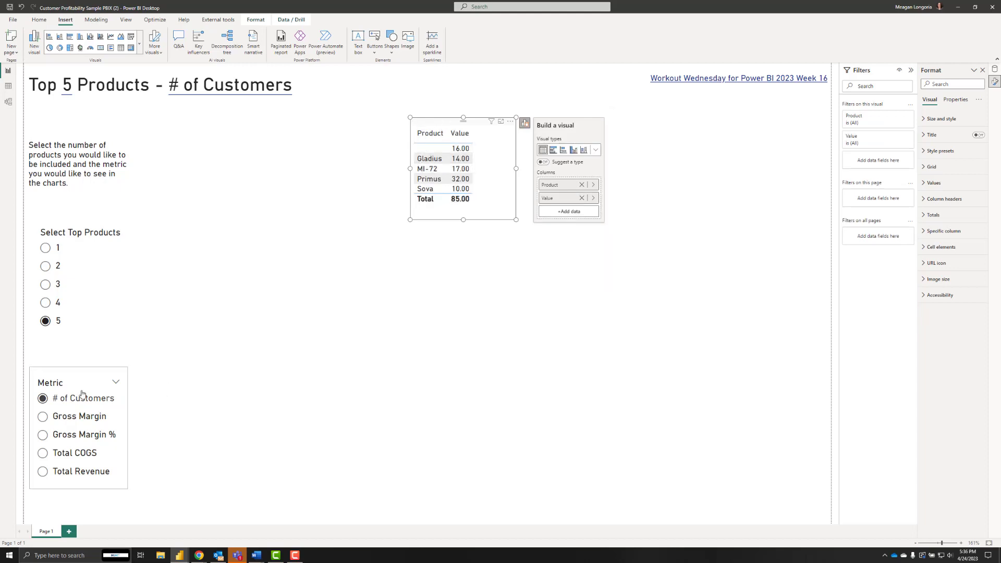
left_click(43, 418)
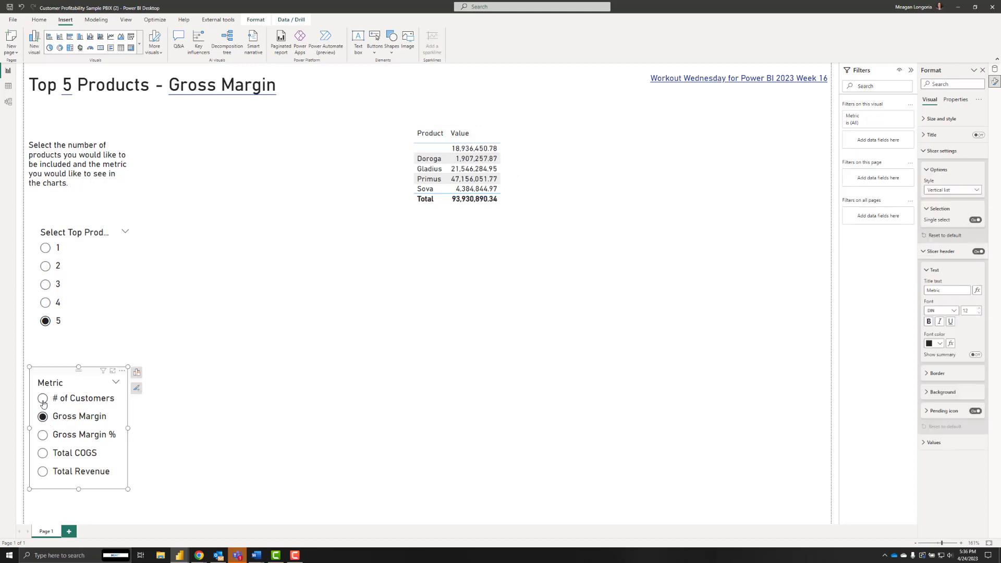
left_click(43, 402)
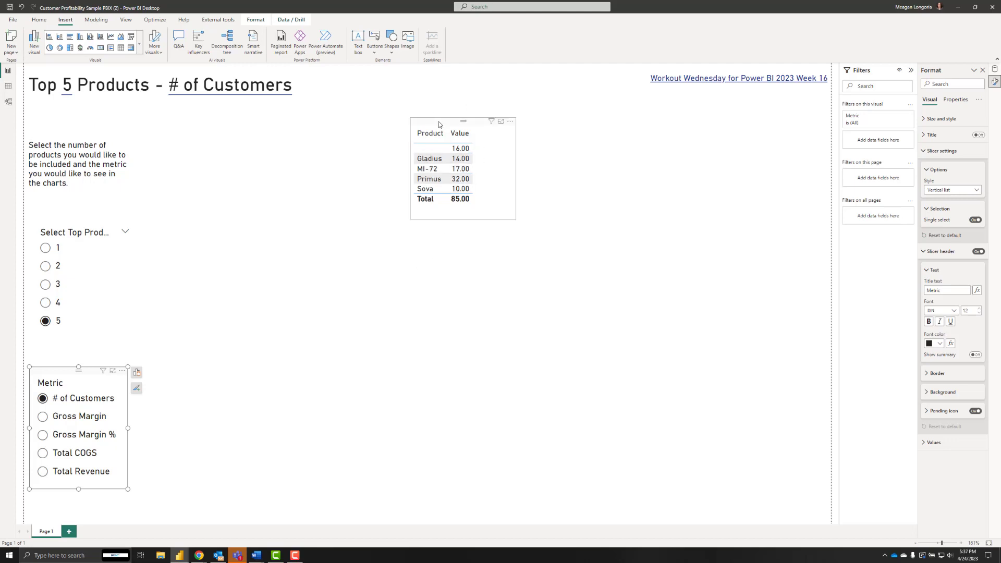
Sort the product table by Value in descending order and move it beside the instruction text
left_click(459, 137)
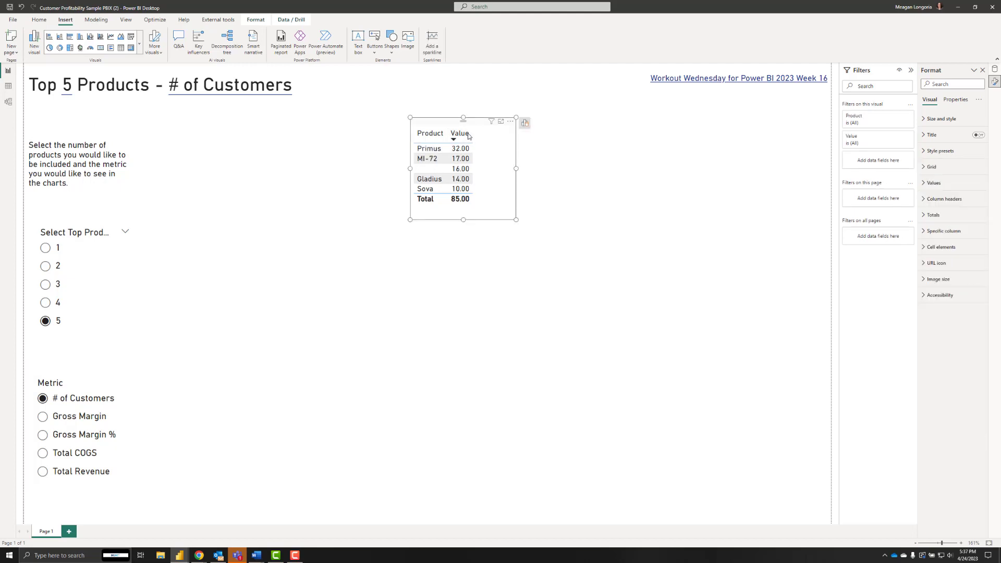
left_click_drag(438, 126, 197, 141)
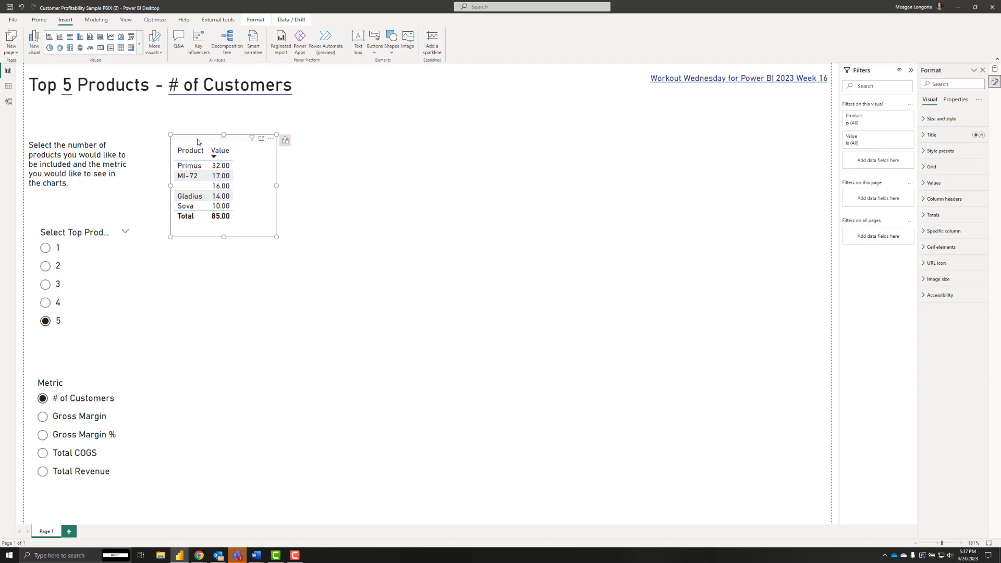
Check the table and title with the top products selection at 4, 3, 2 and 1, ending back on 5
left_click(46, 303)
left_click(46, 285)
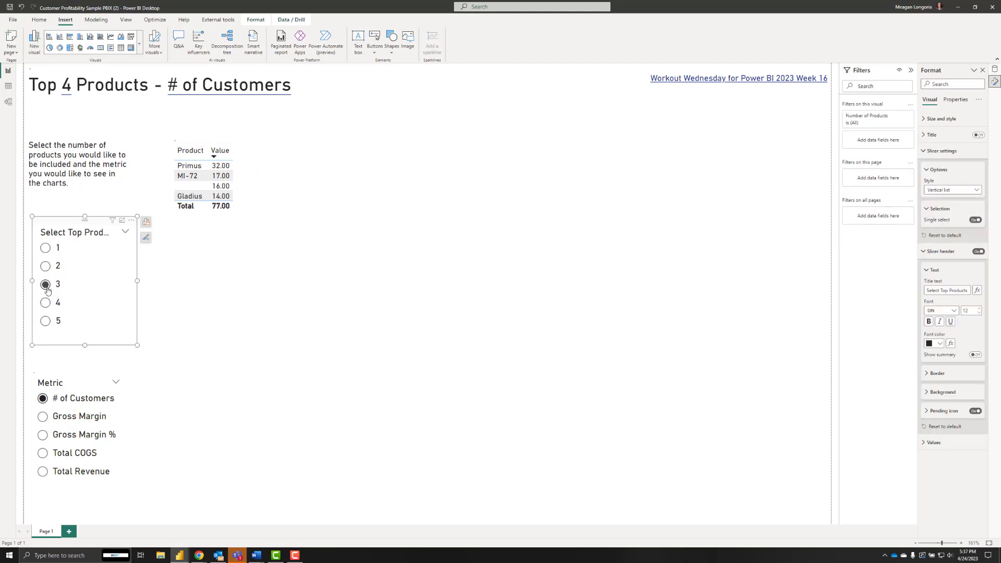
left_click(46, 266)
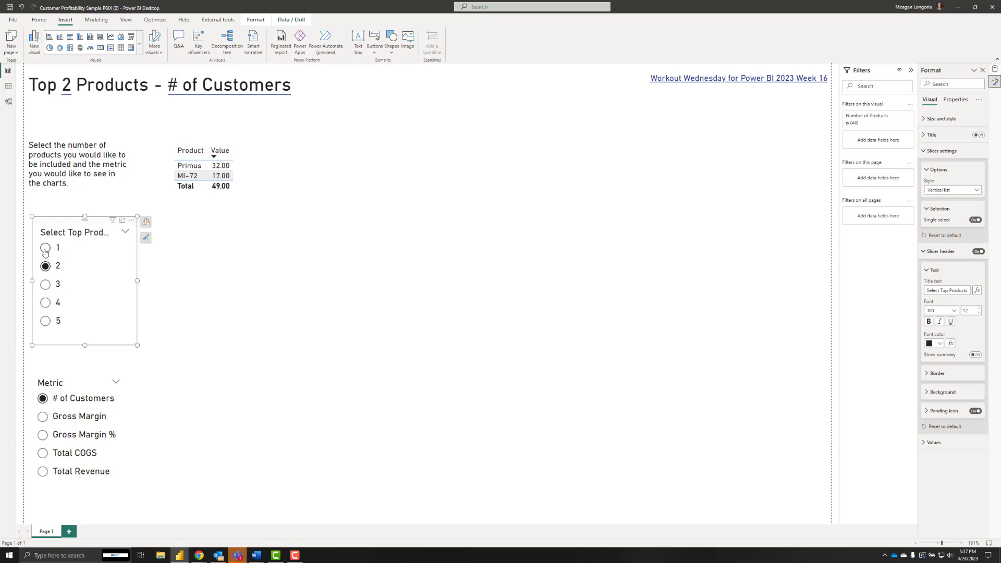
left_click(45, 249)
left_click(46, 321)
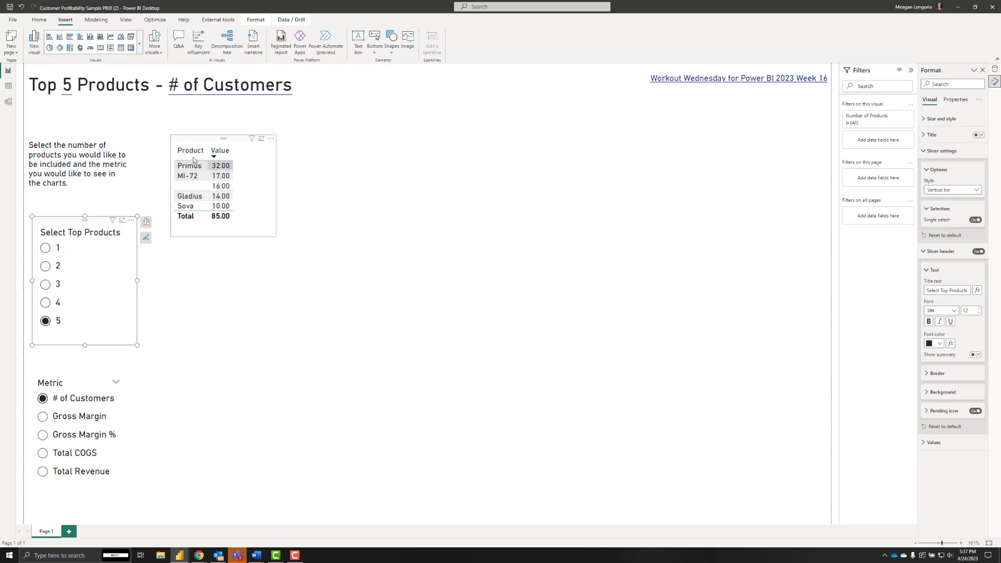
Shift the product table slightly right to leave more space beside the slicers
left_click_drag(234, 142, 261, 146)
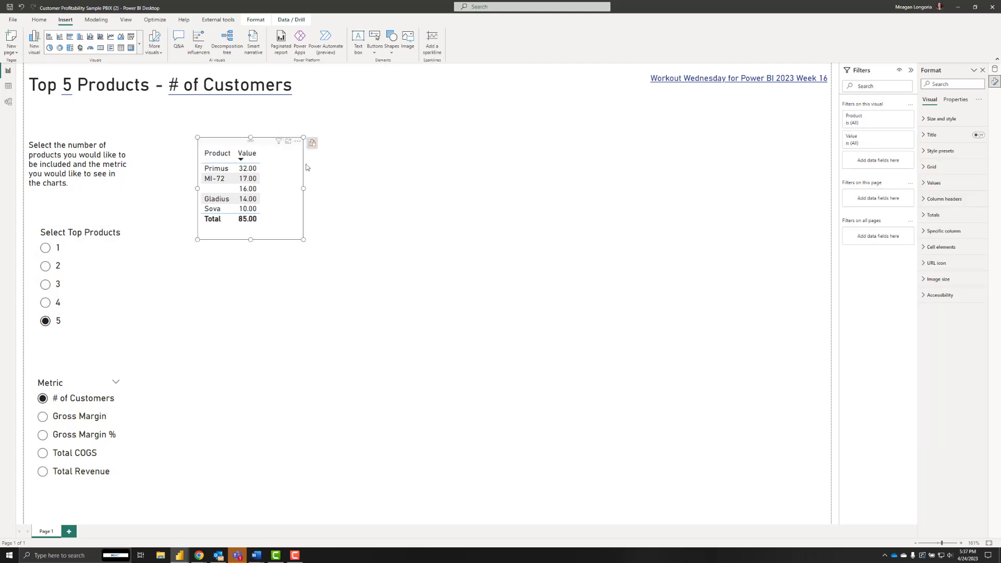
left_click(554, 219)
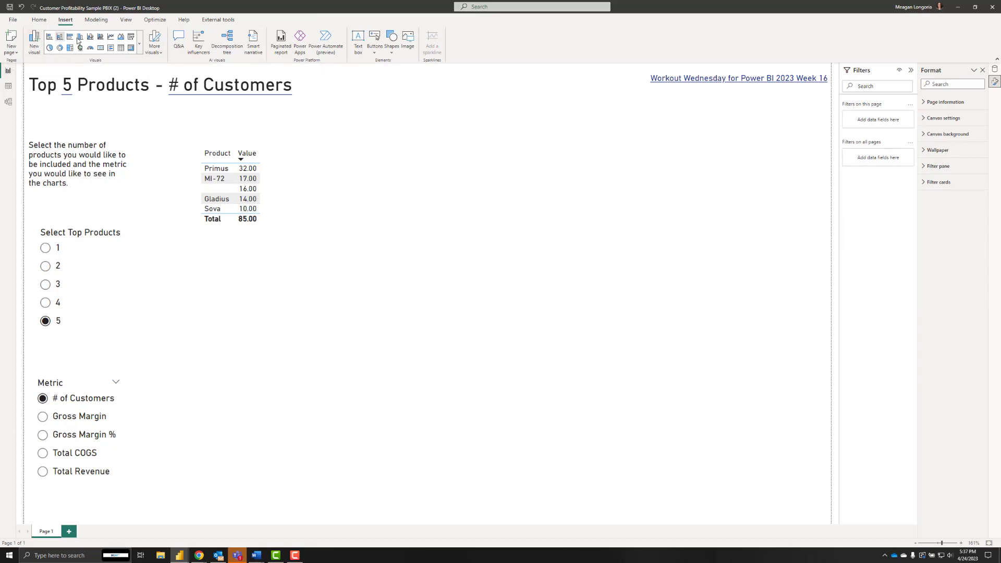
Insert a line chart with the YQM date hierarchy on the X-axis and the Value measure on the Y-axis
left_click(111, 36)
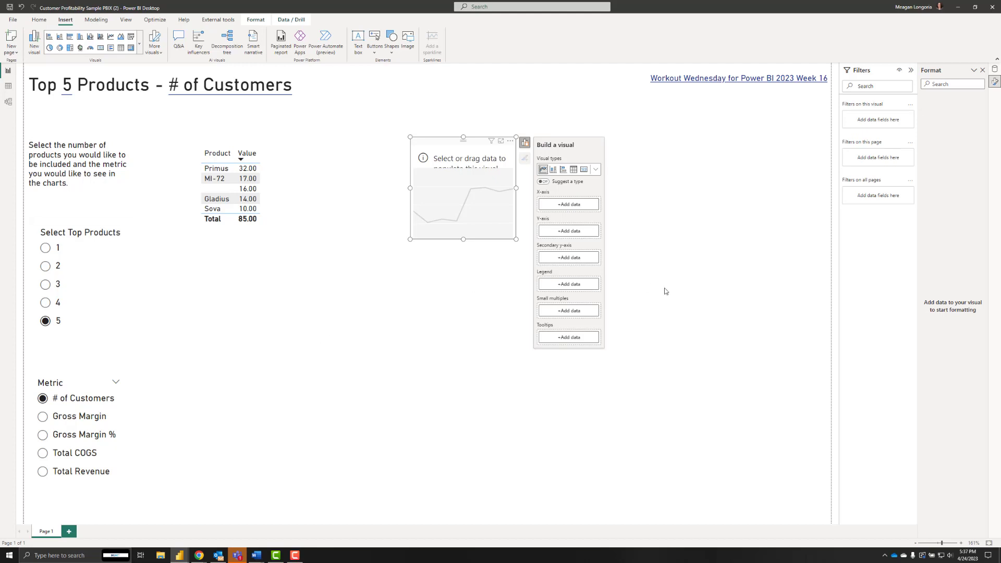
left_click(571, 205)
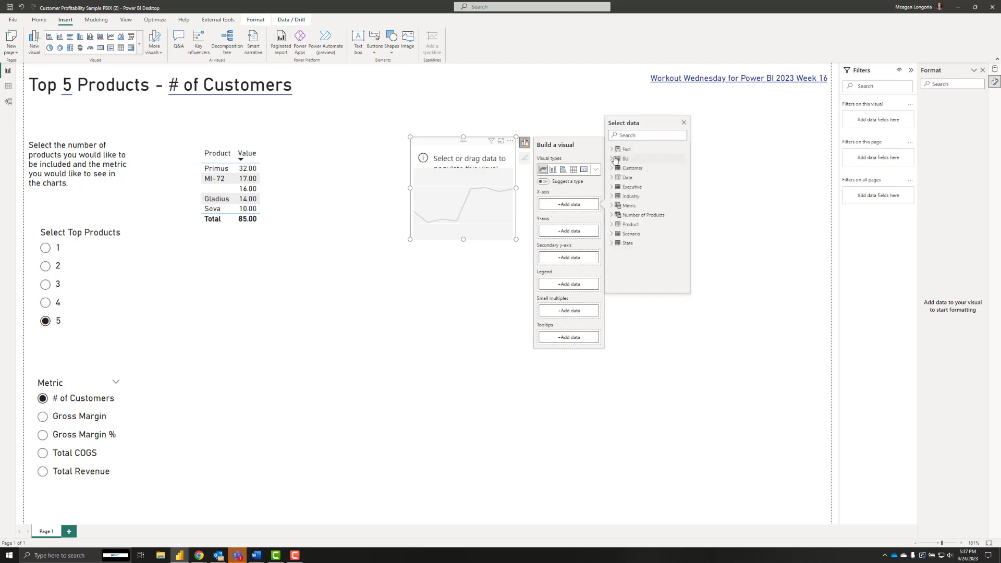
left_click(612, 178)
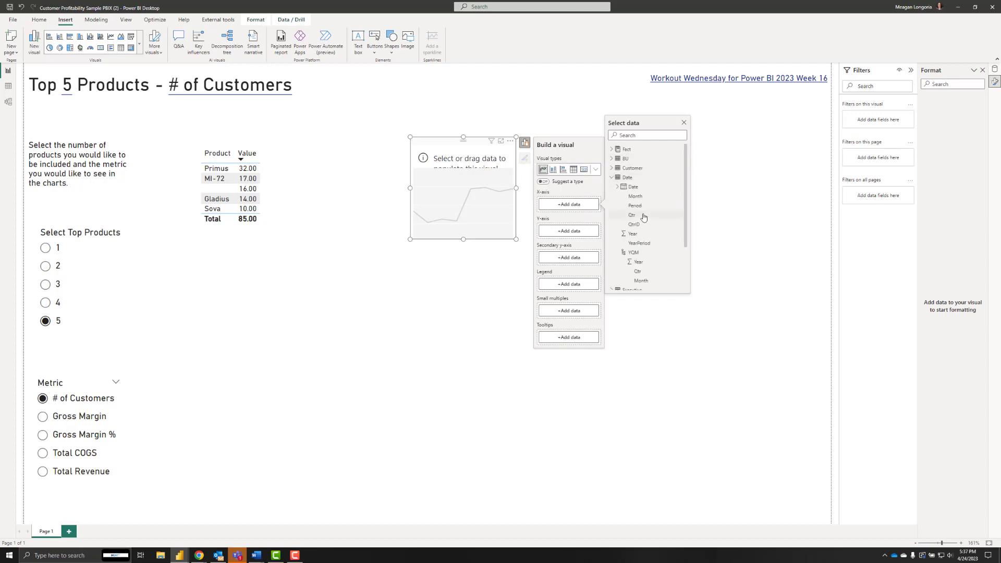
left_click(634, 253)
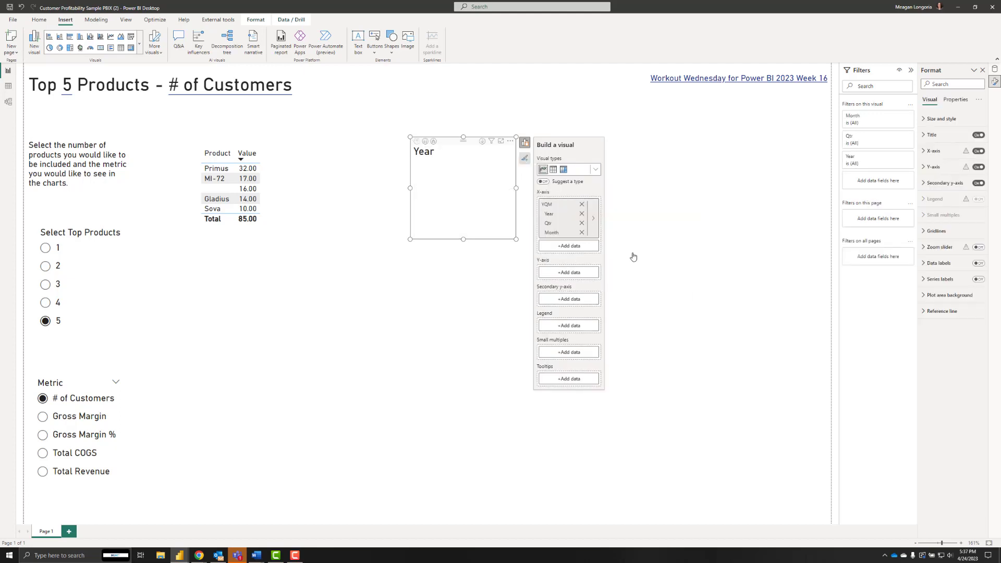
left_click(564, 272)
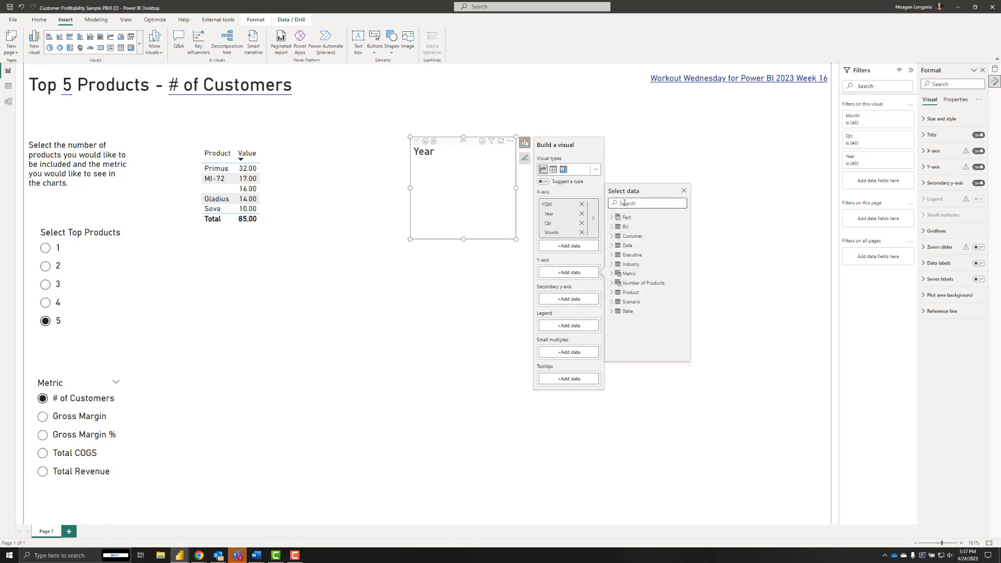
type("value")
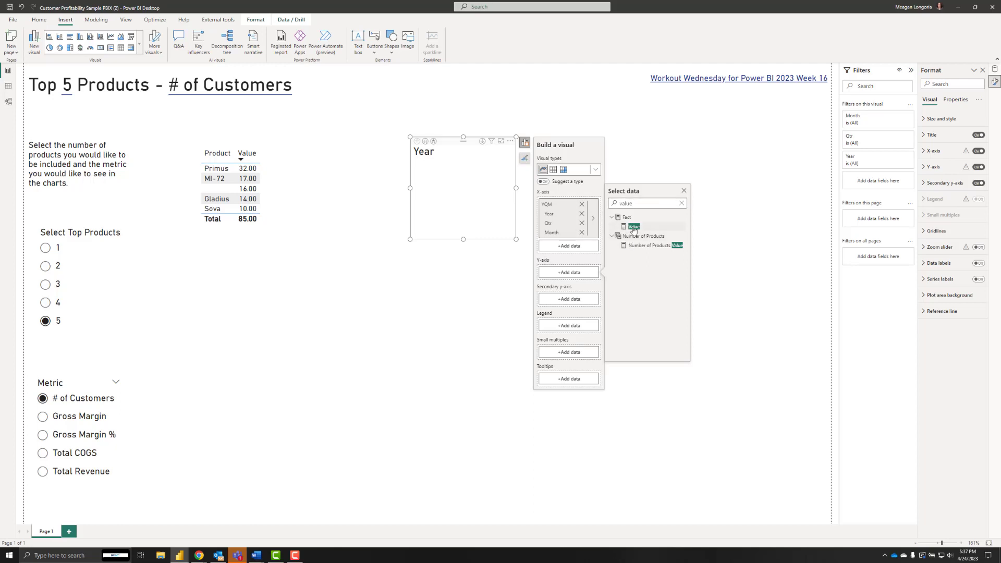
left_click(634, 226)
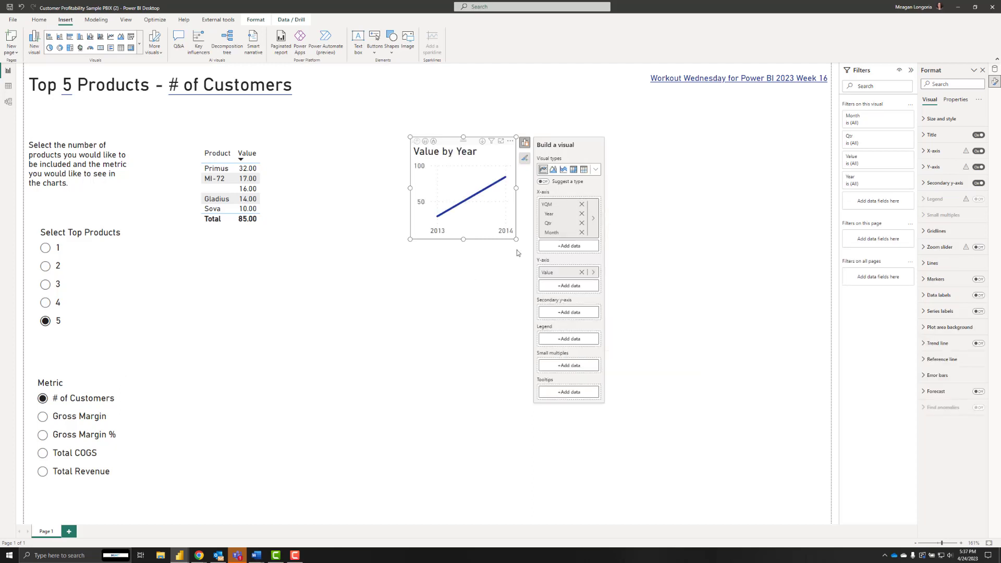
Expand the line chart's date hierarchy down to month level and widen the chart across to the page's right margin
left_click(511, 142)
left_click(434, 143)
left_click(434, 142)
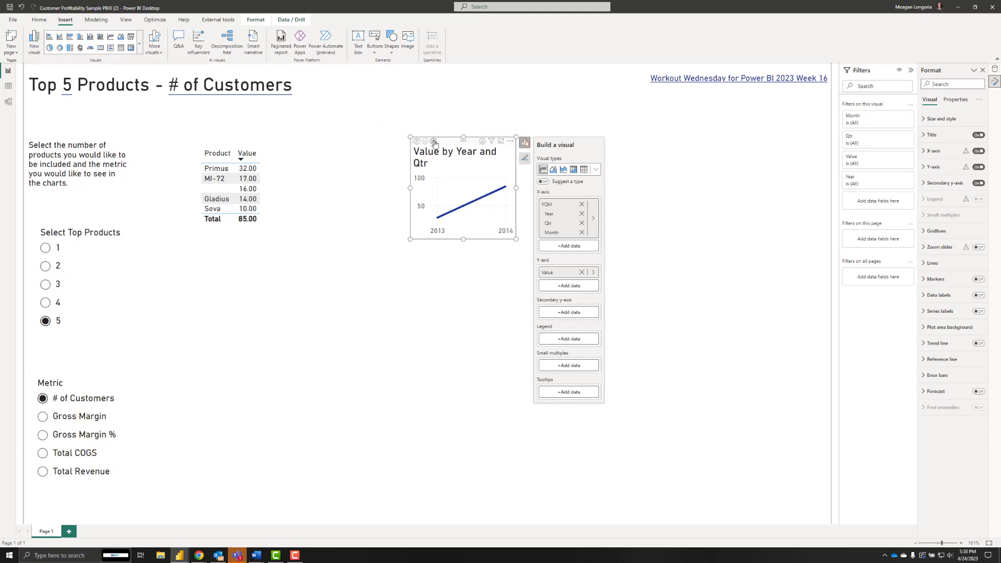
left_click(434, 142)
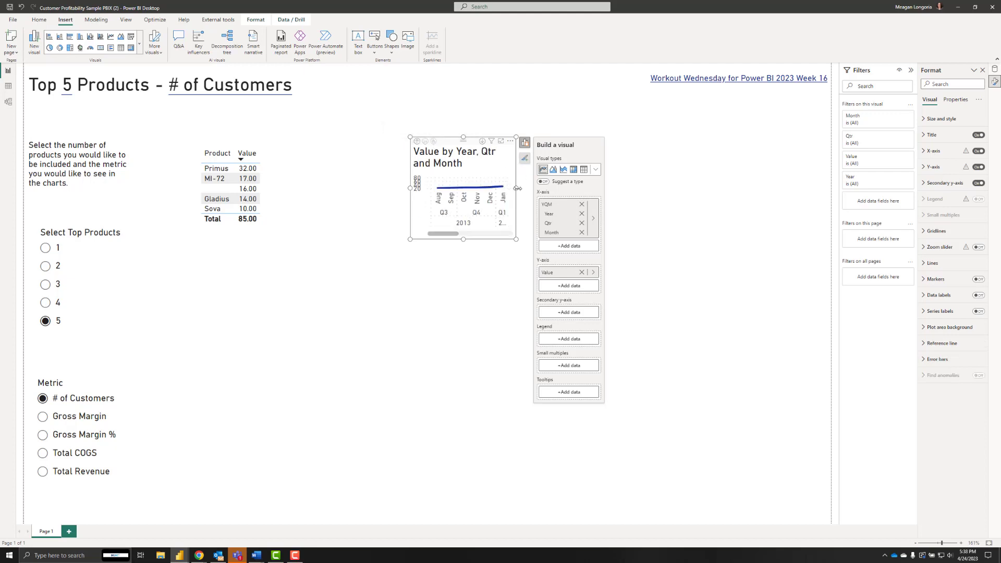
left_click_drag(516, 188, 811, 192)
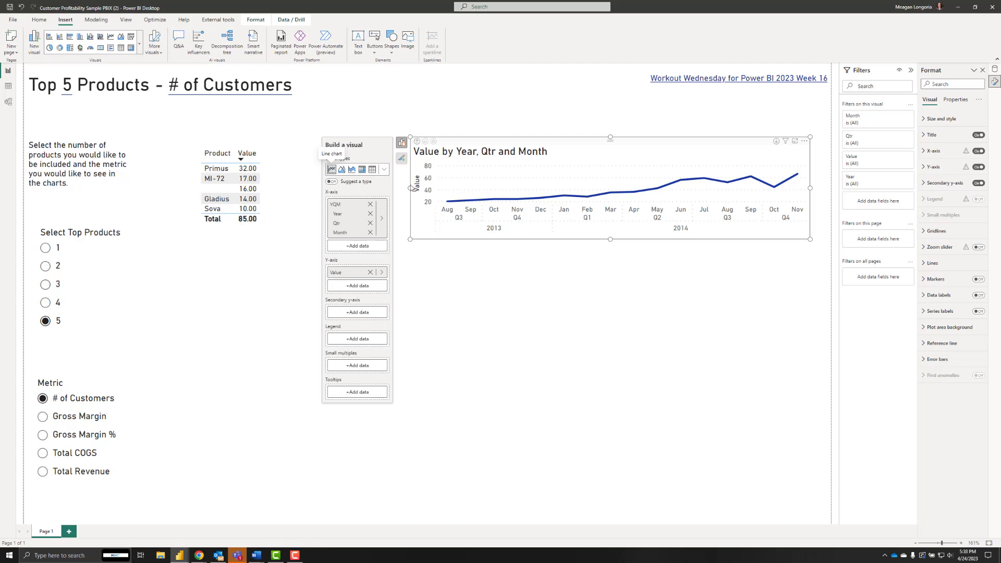
left_click(270, 305)
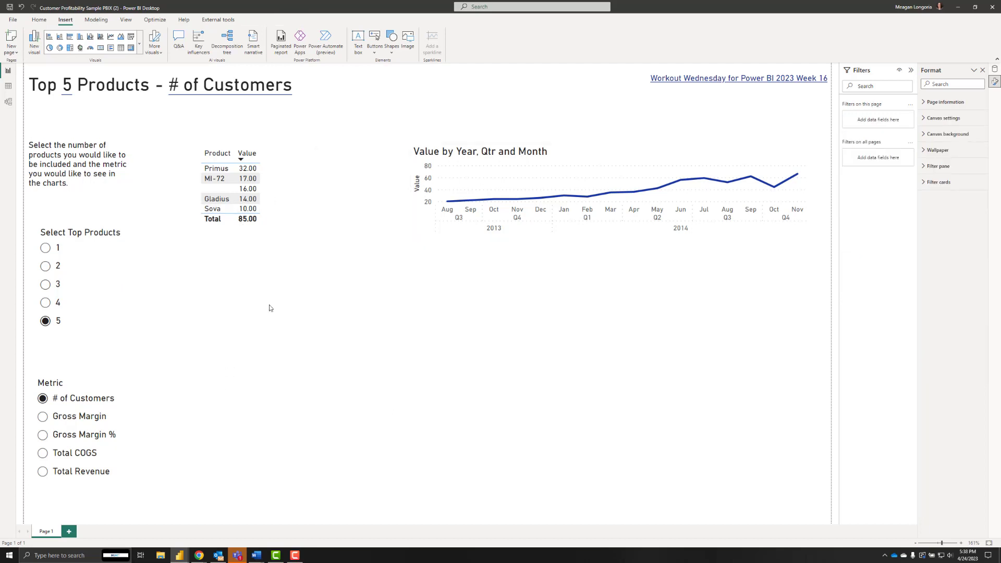
Insert a clustered bar chart below the product table with Industry on the Y-axis and the Value measure on the X-axis
left_click(70, 38)
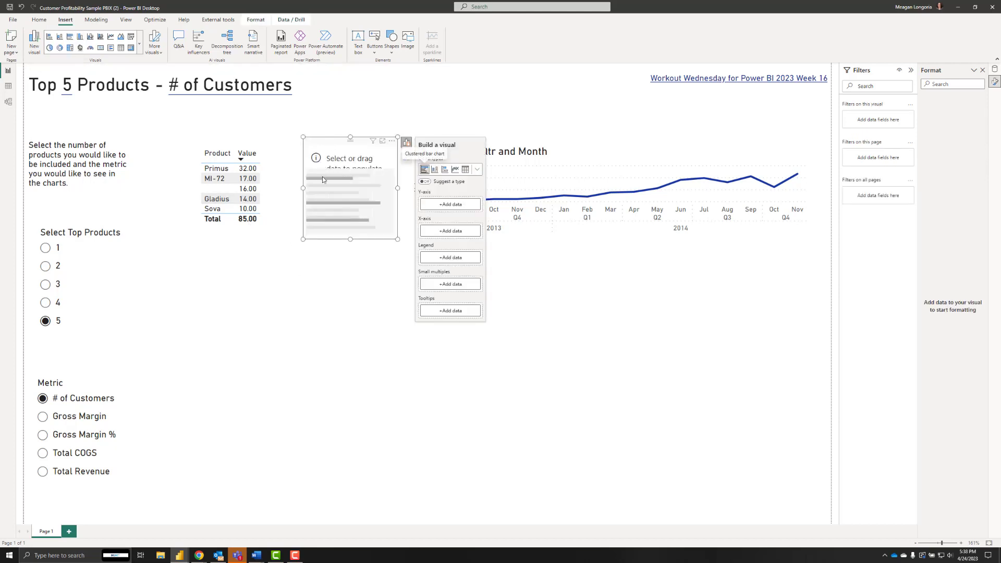
left_click_drag(323, 179, 217, 361)
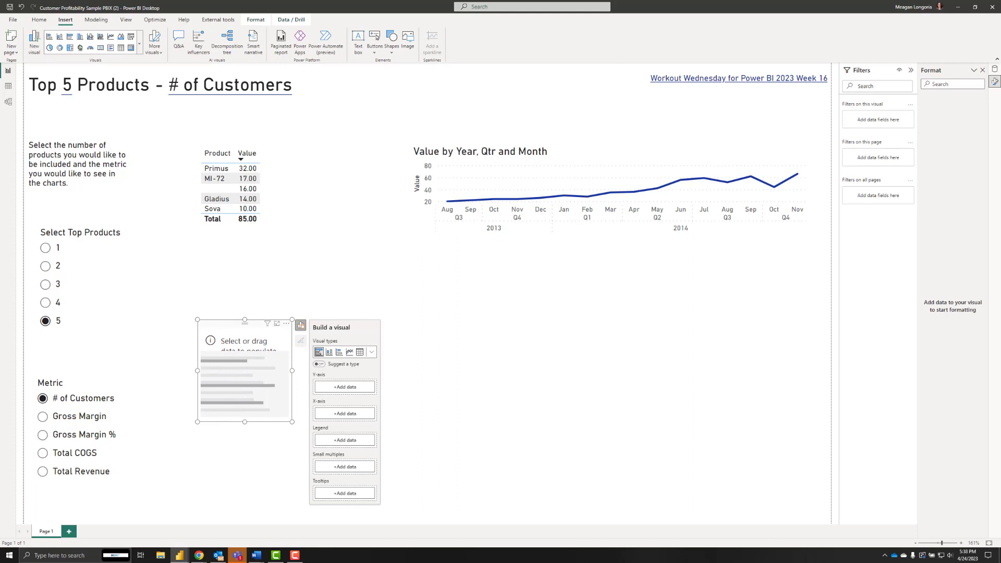
left_click(350, 389)
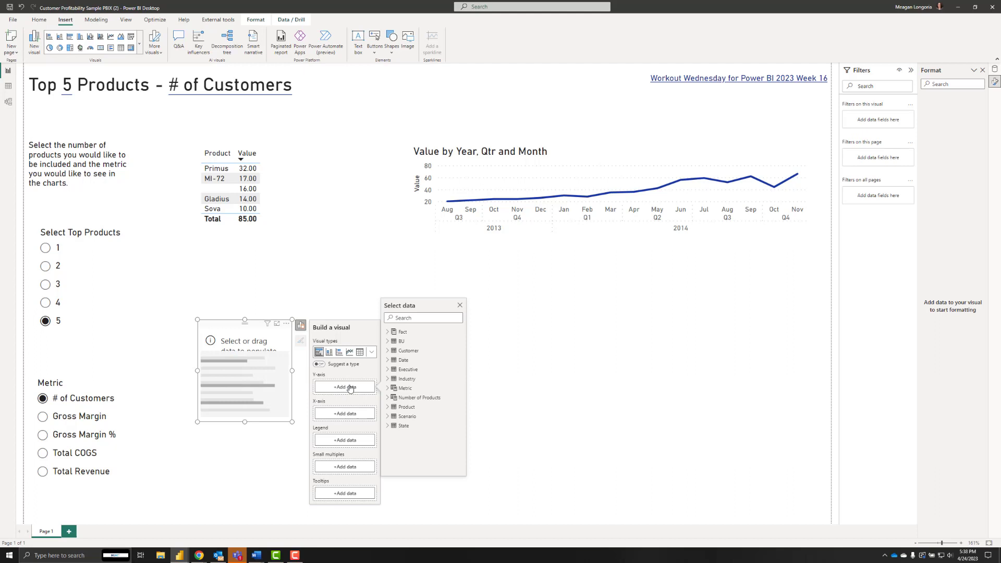
left_click(388, 379)
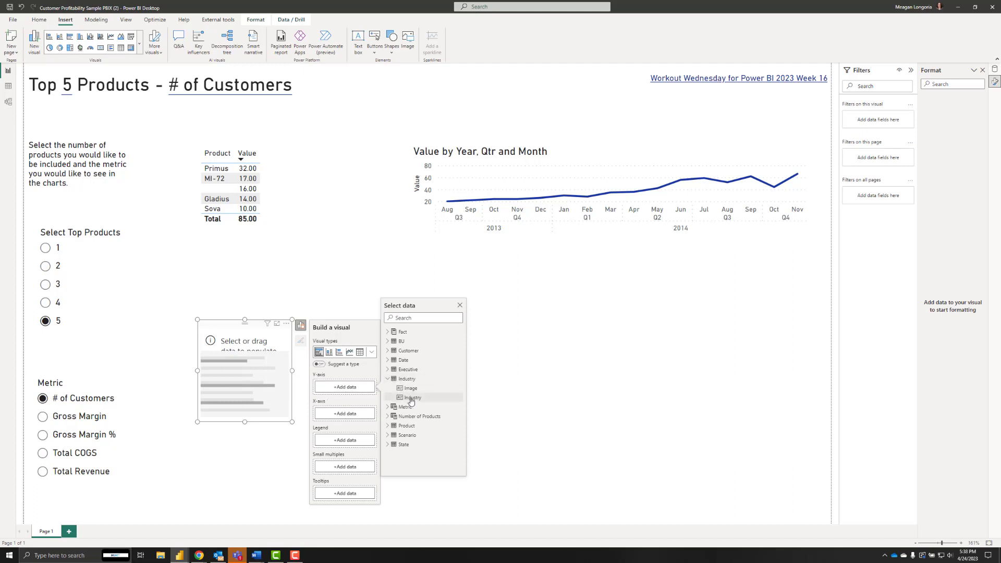
left_click(411, 398)
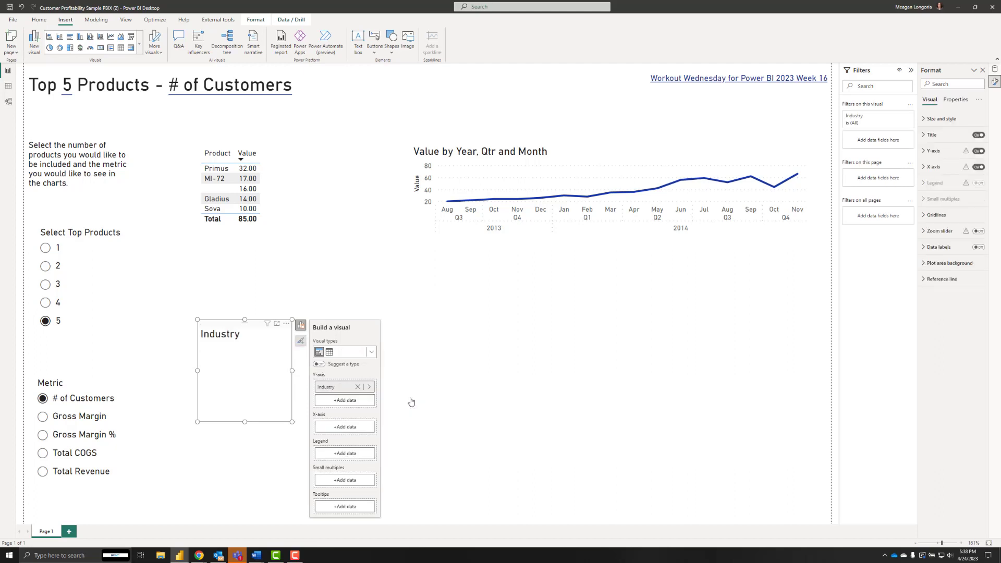
left_click(337, 427)
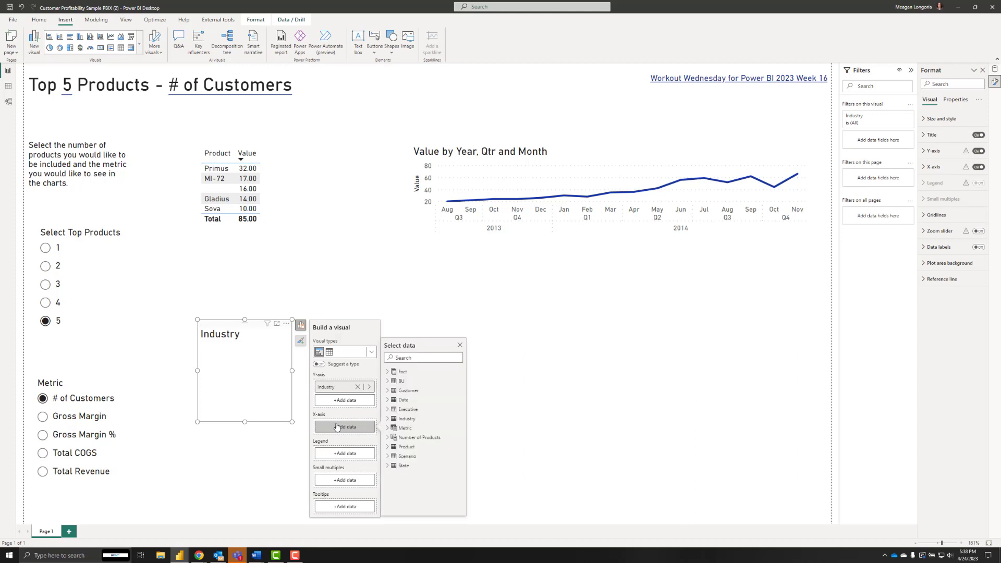
type("value")
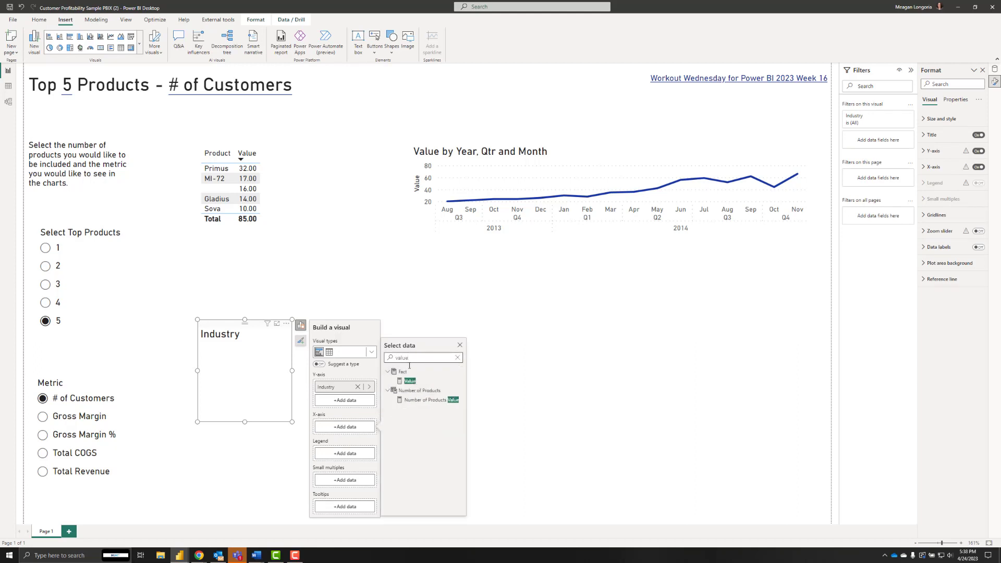
left_click(410, 382)
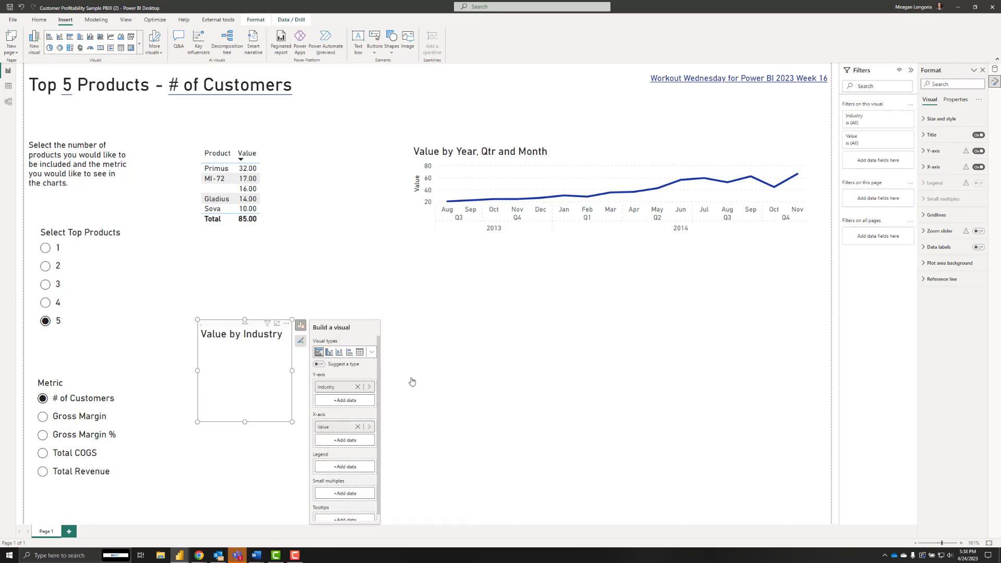
Make the industry bar chart taller and wider, and shift it slightly left beside the slicers
left_click_drag(245, 420, 244, 513)
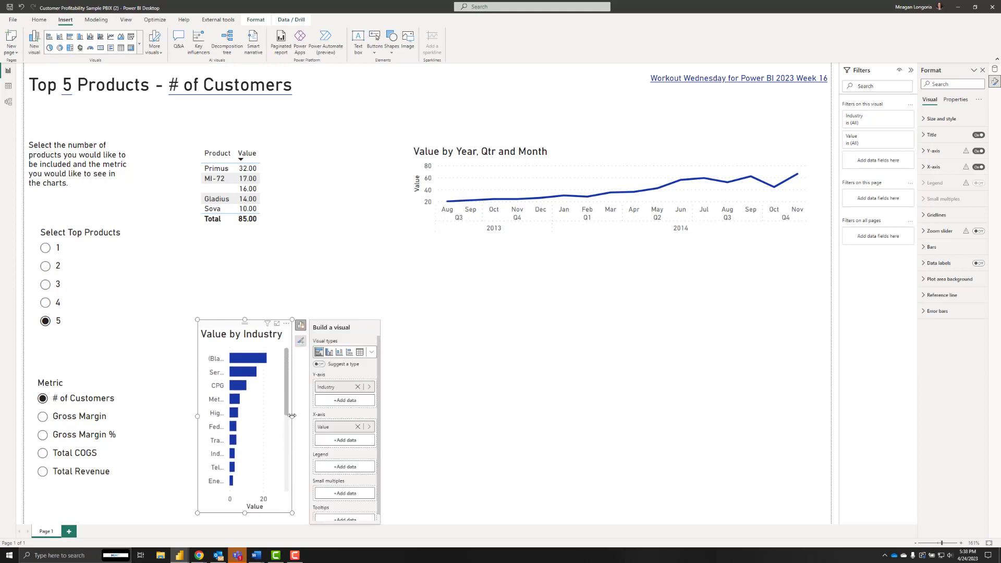
left_click_drag(293, 416, 355, 415)
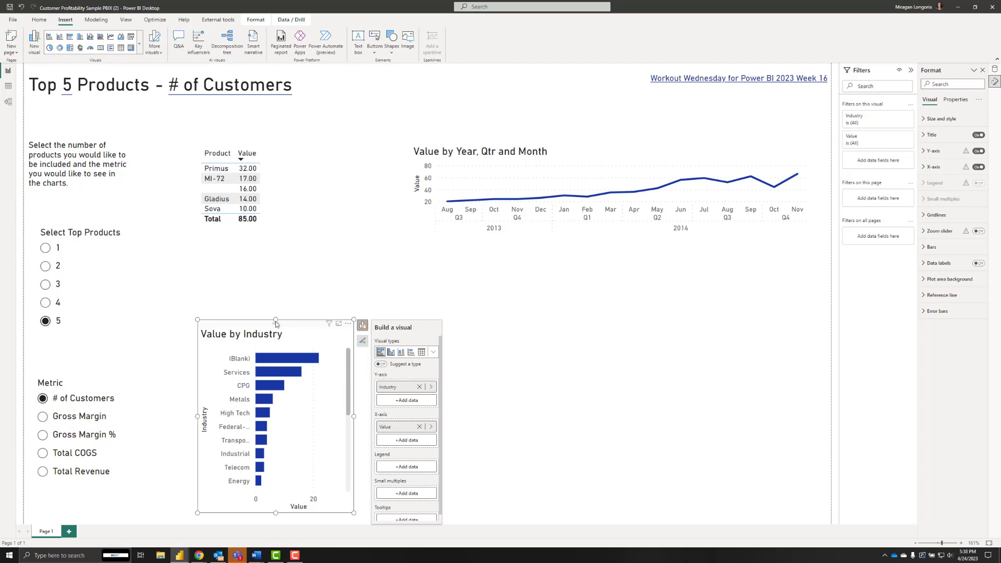
left_click_drag(276, 322, 273, 322)
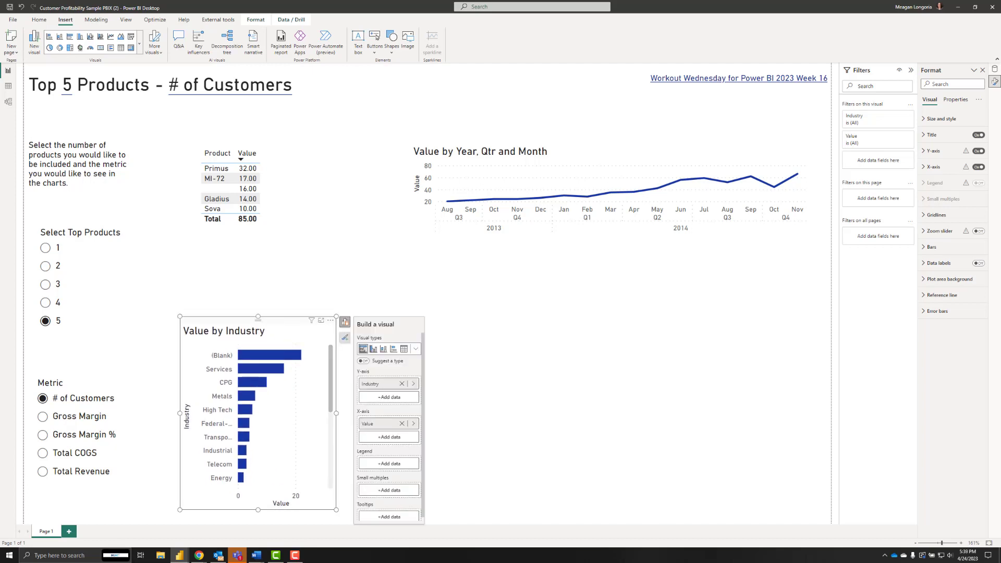
left_click(490, 328)
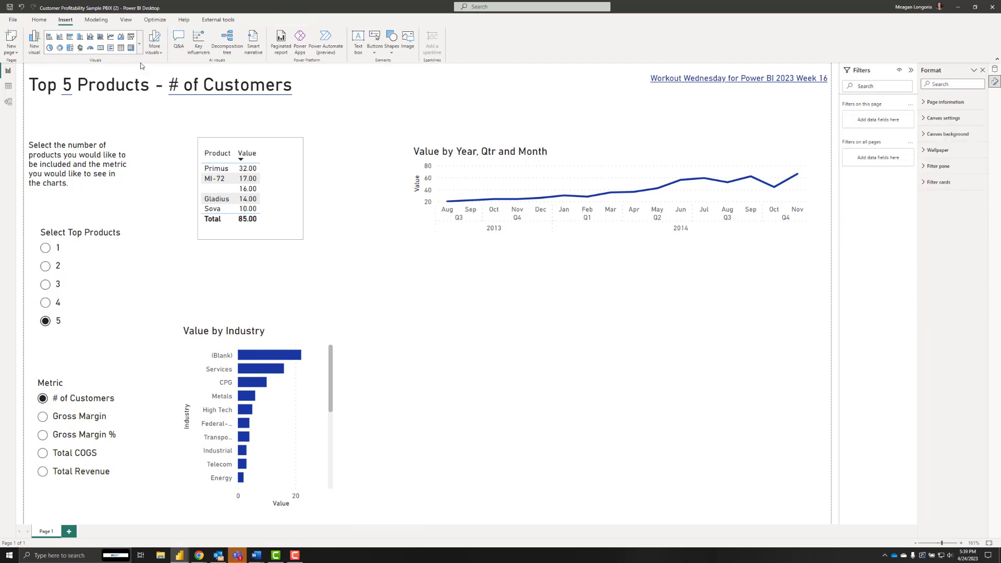
Insert a map visual below the line chart and enlarge it to the line chart's width and down to the page's lower edge
left_click(35, 40)
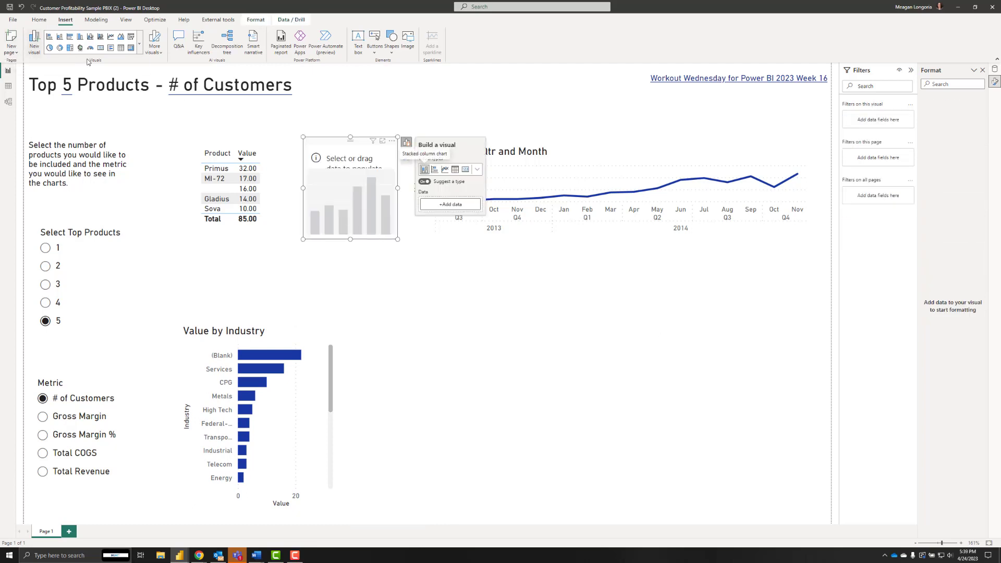
left_click(477, 172)
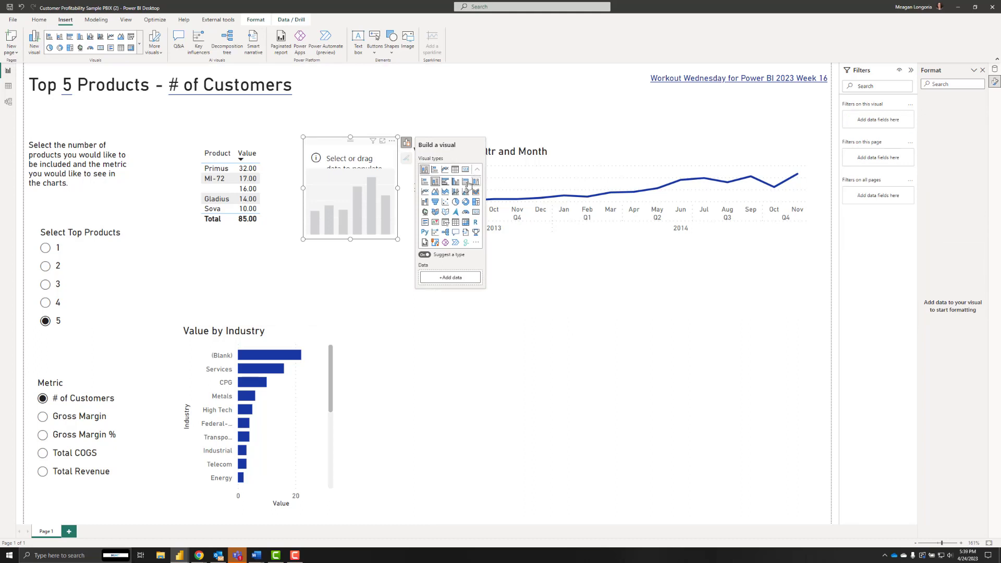
left_click(425, 213)
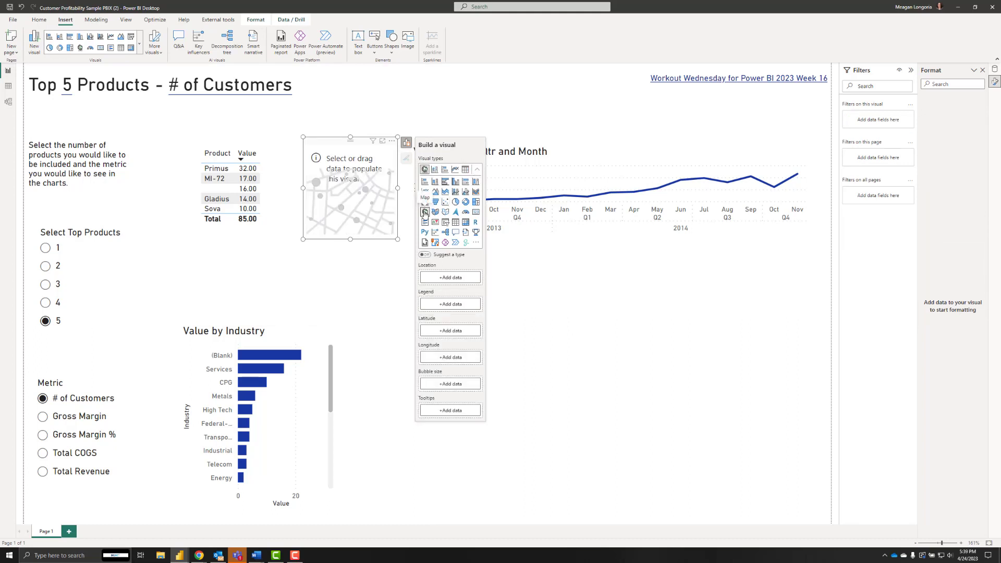
left_click_drag(348, 149, 455, 332)
left_click_drag(505, 422, 810, 507)
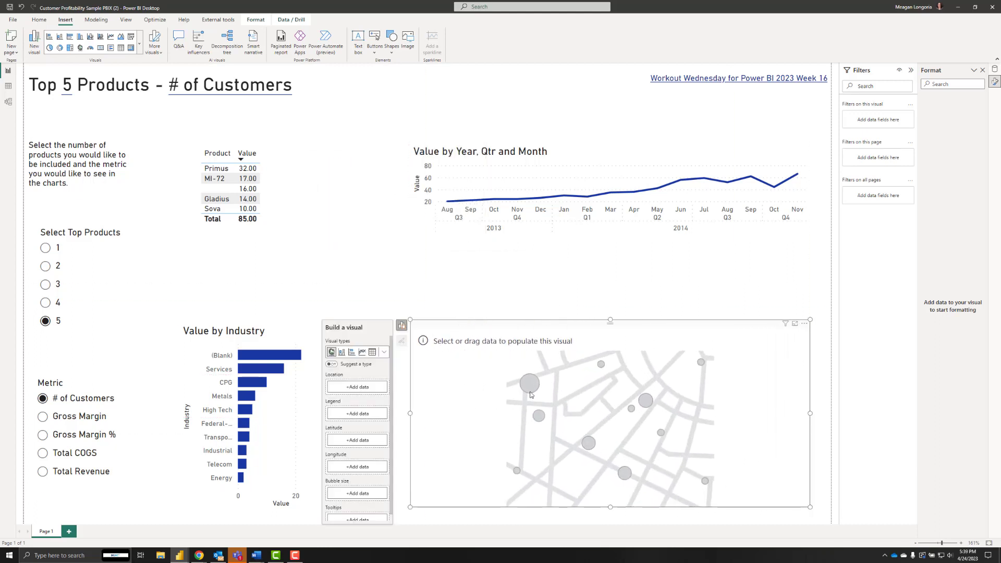
Set the map's location to State and its bubble size to the Value measure
left_click(360, 389)
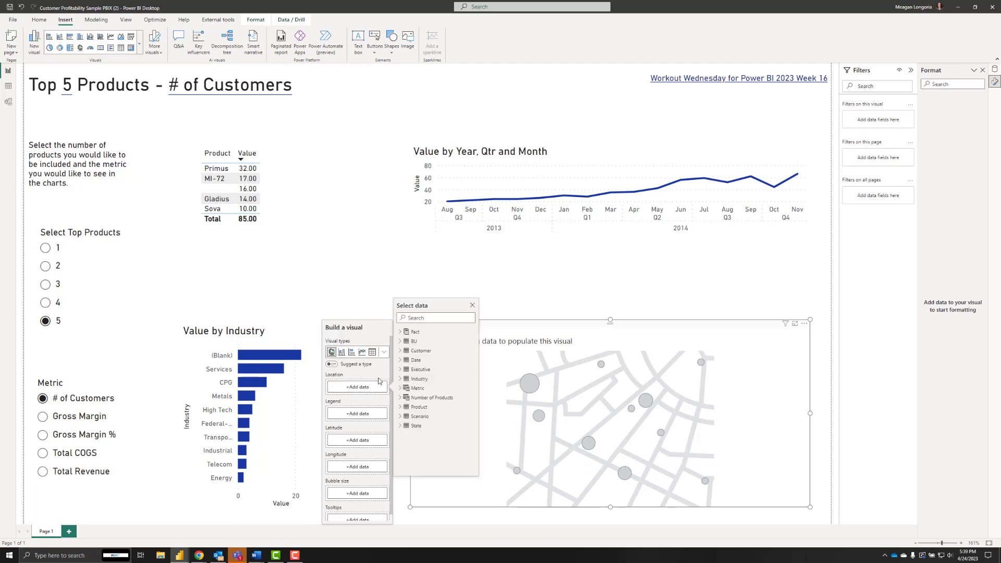
left_click(405, 425)
left_click(415, 445)
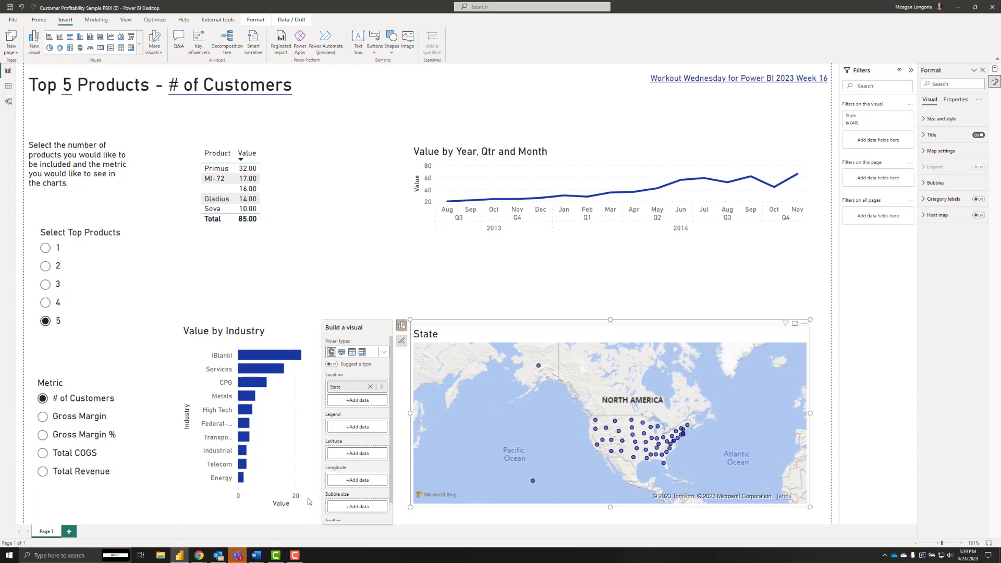
left_click(364, 508)
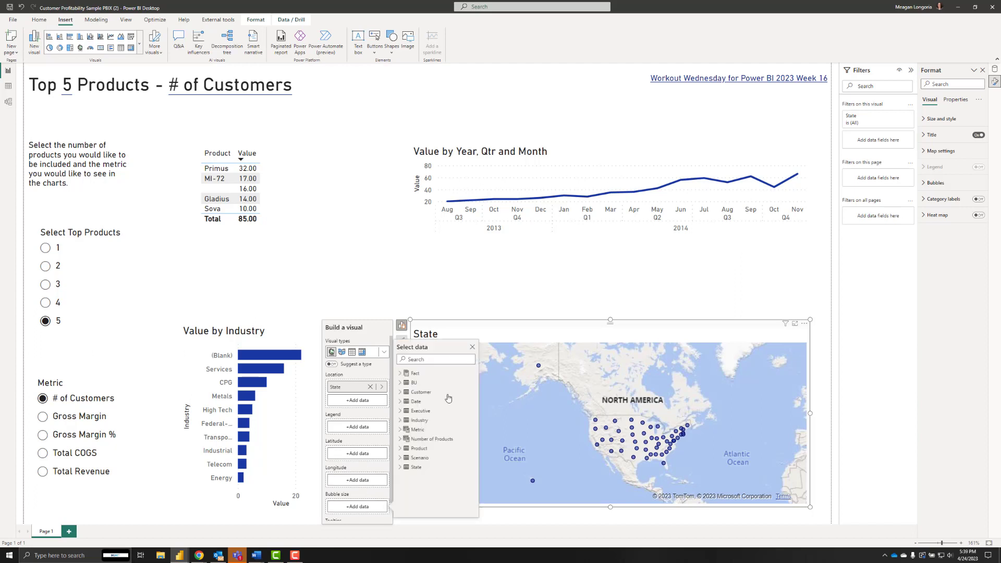
type("value")
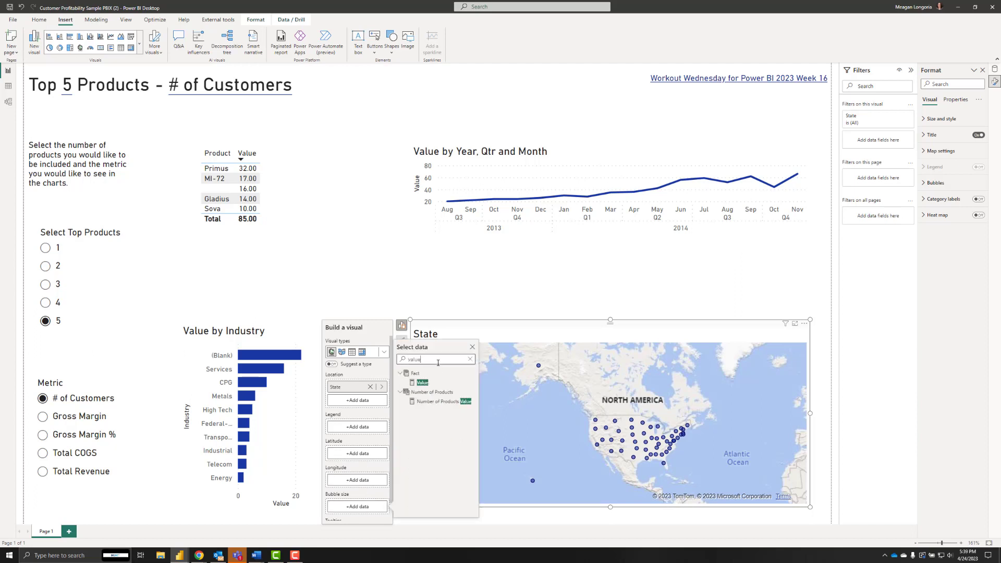
left_click(422, 384)
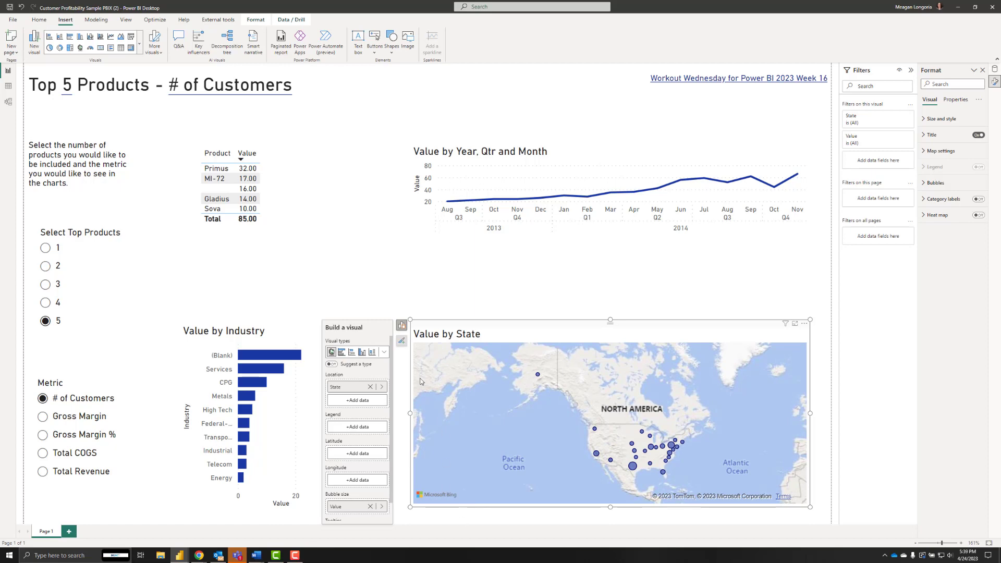
left_click(471, 301)
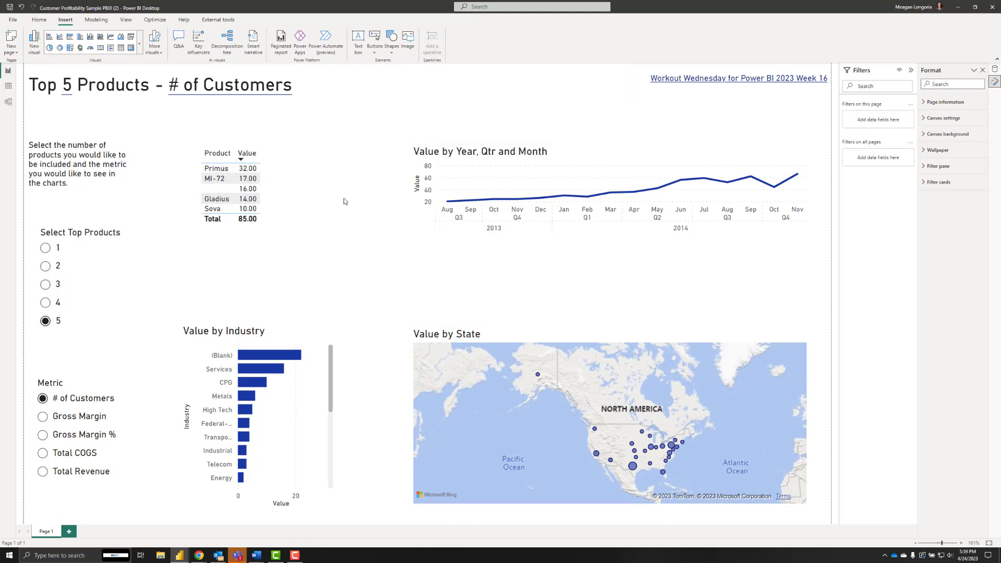
Give the Value measure a dynamic format switching on Metric[Metric]: "#" for # of Customers, "0.00%" for Gross Margin %, otherwise "#,###"
left_click(995, 69)
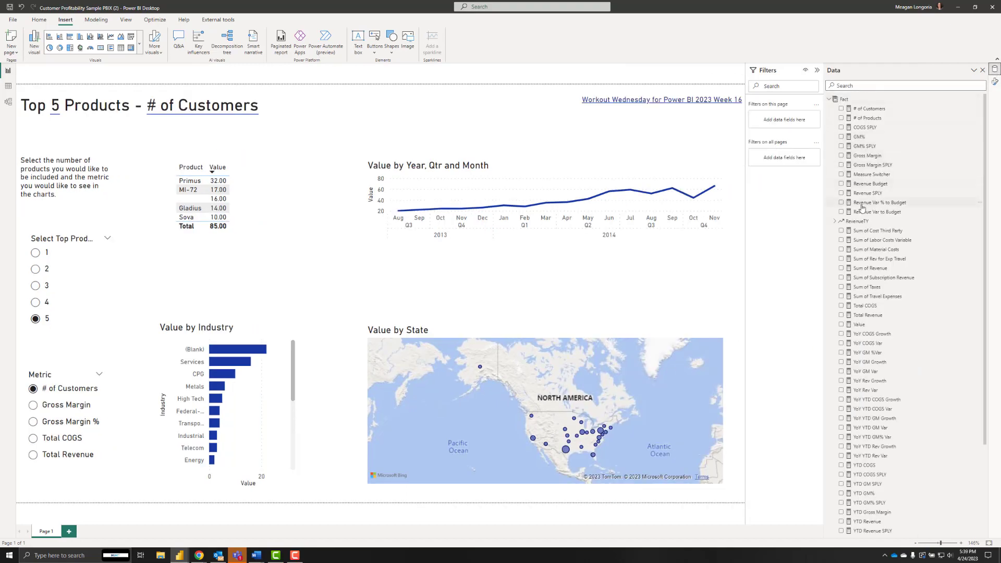
left_click(863, 324)
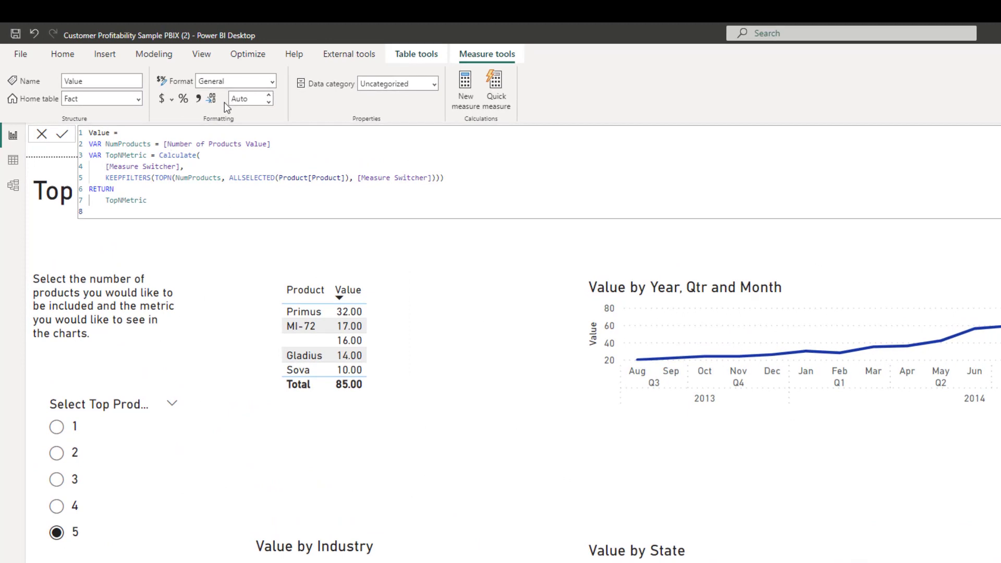
left_click(272, 81)
left_click(256, 212)
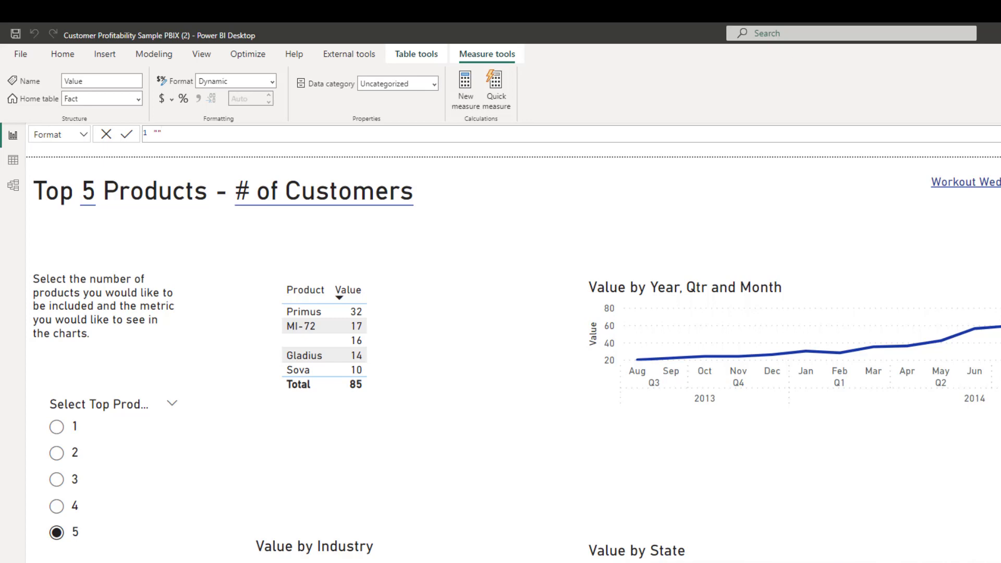
double_click(233, 137)
type("SWITCH(SELECTEDVALUE(Metric[Metric]),\"# of Customers\", \"#\", \"Gross Margin %\",\"0.00%\", \"#,###\")")
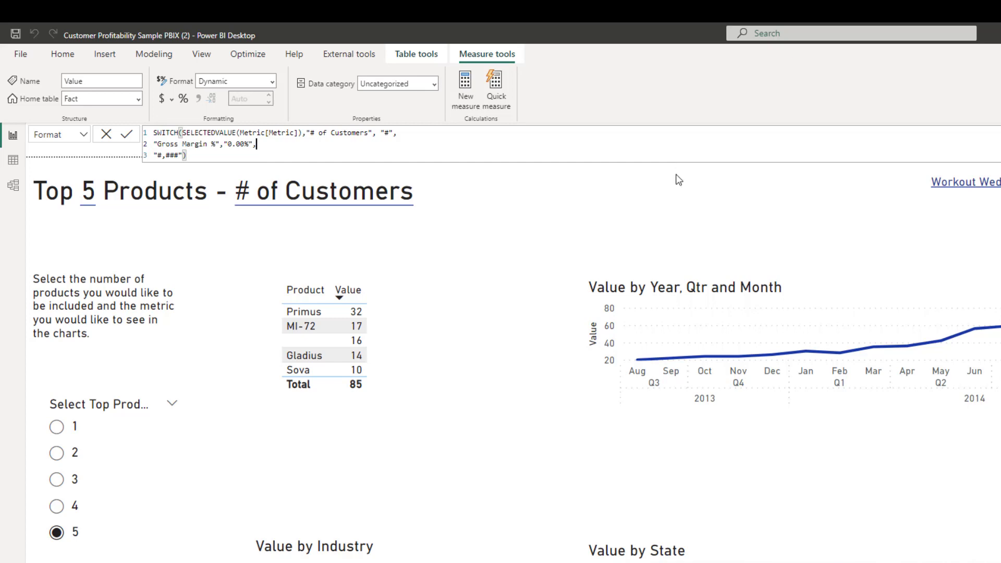
left_click(456, 144)
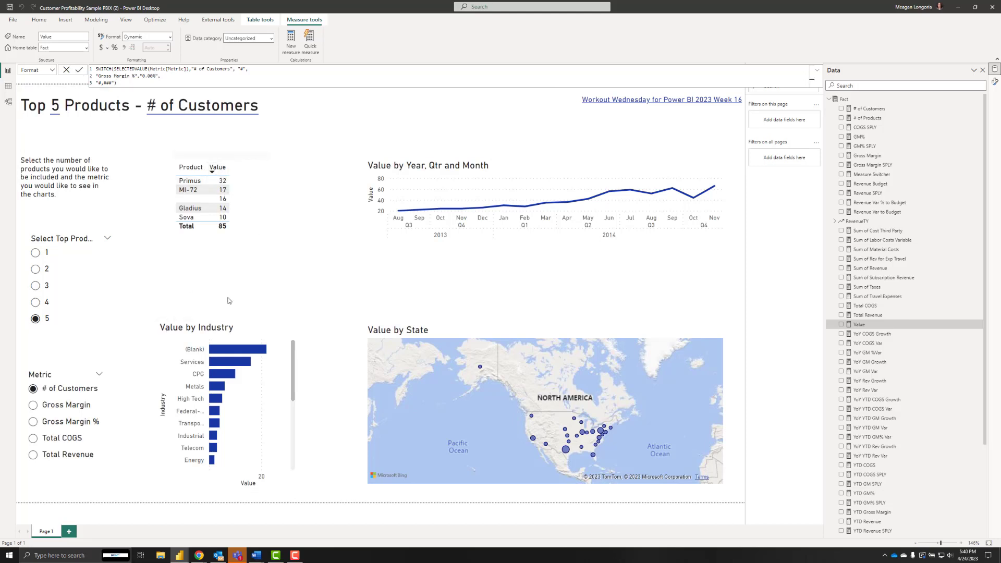
Check the value formatting in the visuals for # of Customers, Gross Margin % and Total COGS
mouse_move(233, 352)
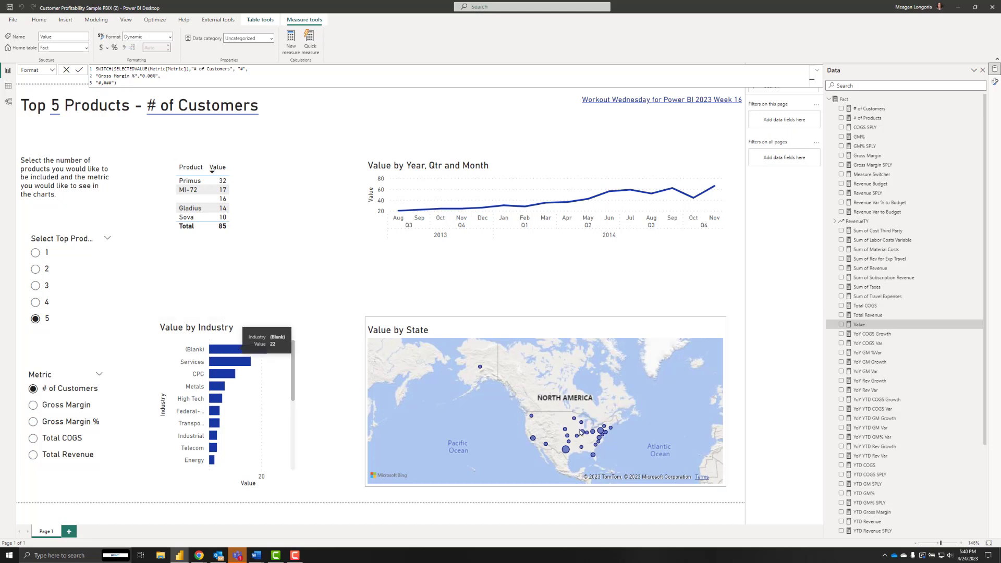
left_click(33, 423)
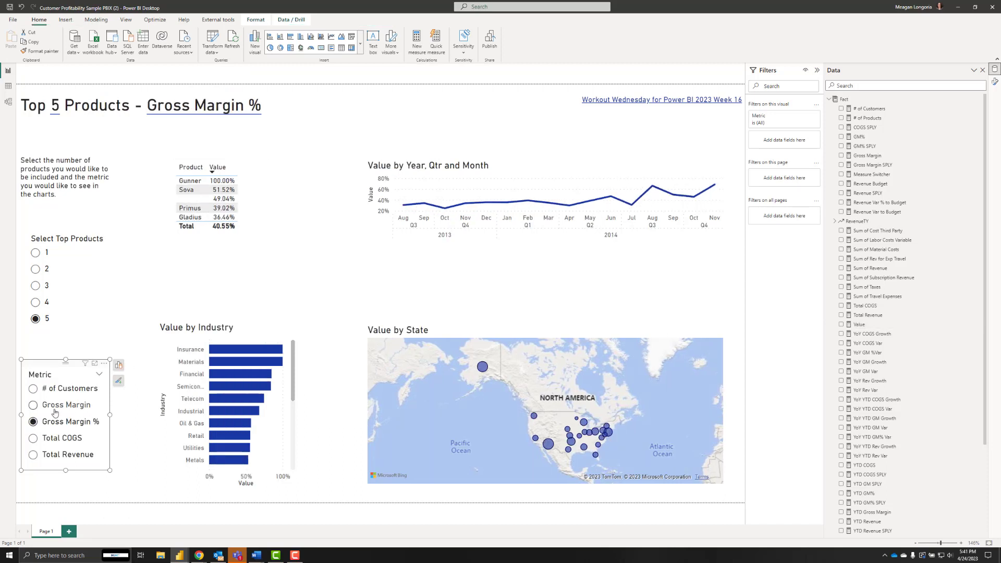
left_click(34, 439)
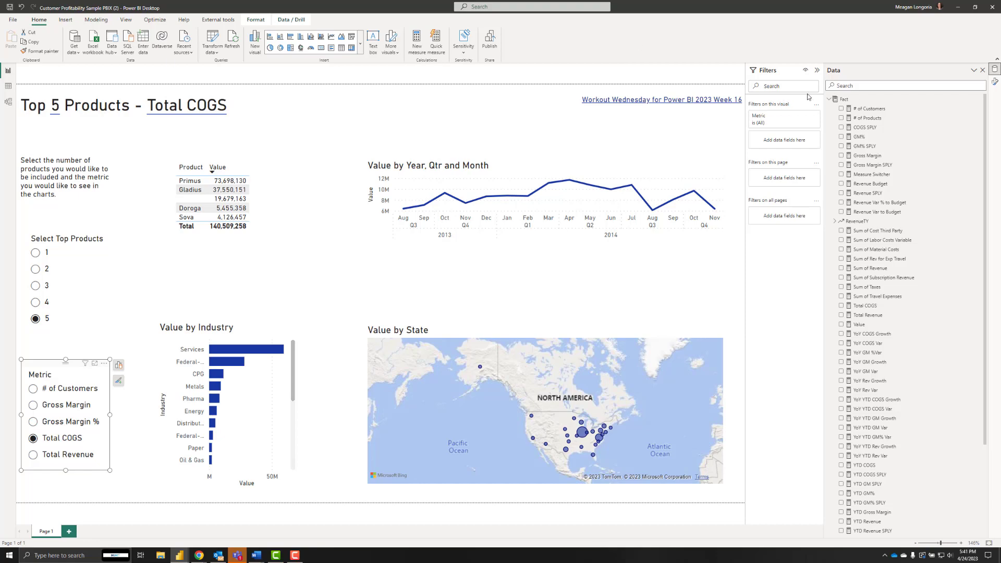
Create a measure Title - Table in the Fact table returning the selected metric, " for Top ", the number of products and " Products"
right_click(849, 101)
left_click(866, 105)
type("Title - Table = Var SelMetric = MAX('Metric'[Metric]) Var NumProd = FOrmat([Number of Products Value], \"0\") Var title = SelMetric & \" for Top \" & NumProd & \" Products\" Return title")
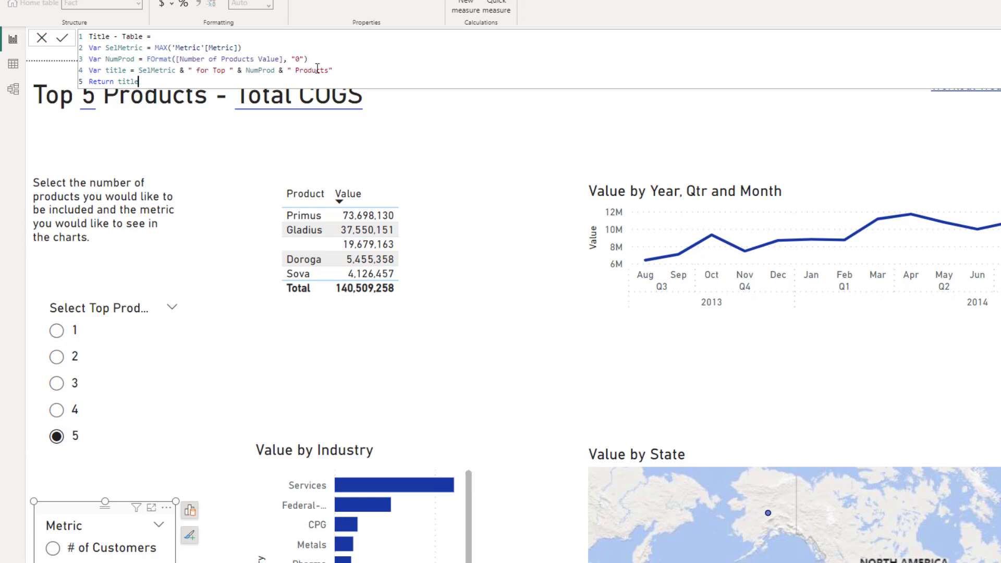
Create a measure Title - Line returning the selected metric, " for Top ", the number of products and " Products Over Time"
left_click(62, 39)
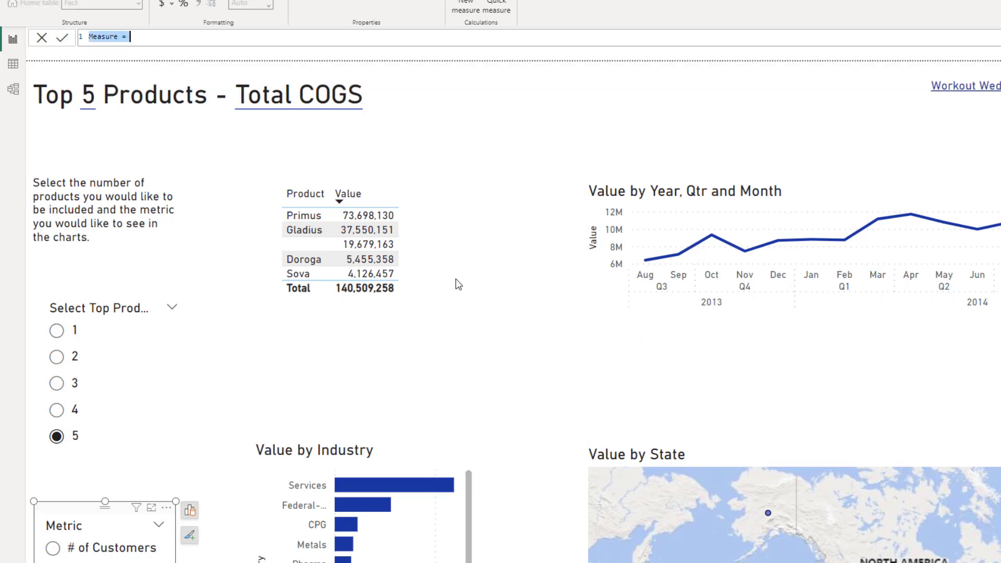
type("Title - Line = Var SelMetric = SELECTEDVALUE('Metric'[Metric]) Var NumProd = Format([Number of Products Value], \"0\") Var title = SelMetric & \" for Top \" & NumProd & \" Products Over Time\" Return title")
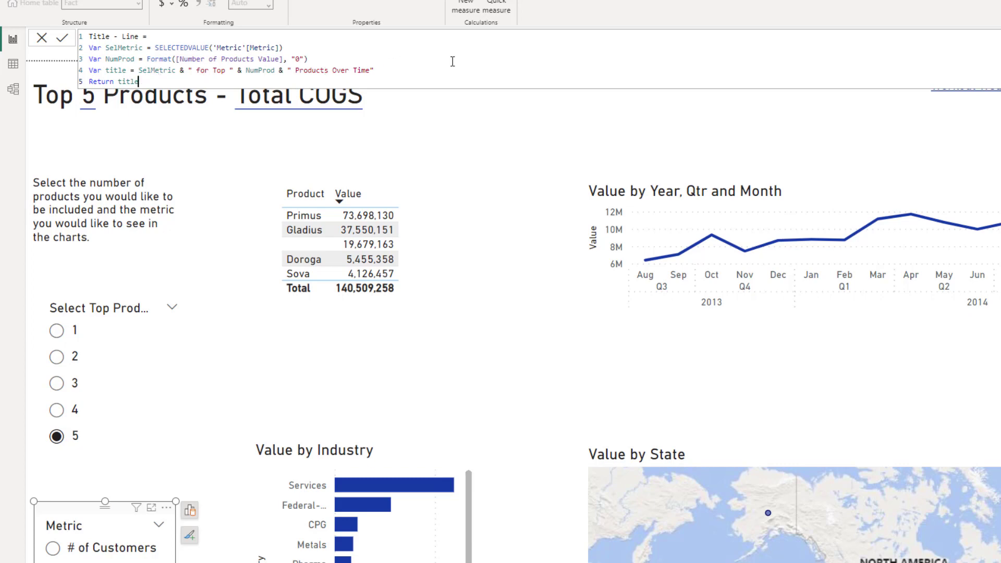
left_click(62, 37)
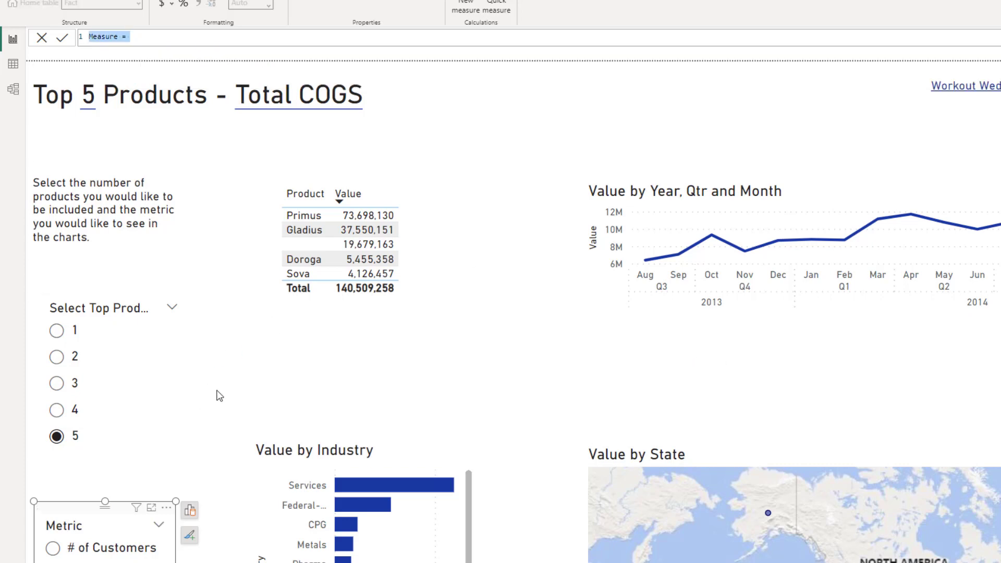
Create measures Title - Bar and Title - Map returning the metric, " by Industry for Top " or " by State for Top ", the number of products and " Products"
type("Title - Bar = Var SelMetric = MAX('Metric'[Metric]) Var NumProd = FOrmat([Number of Products Value], \"0\") Var title = SelMetric & \" by Industry for Top \" & NumProd & \" Products\" Return title")
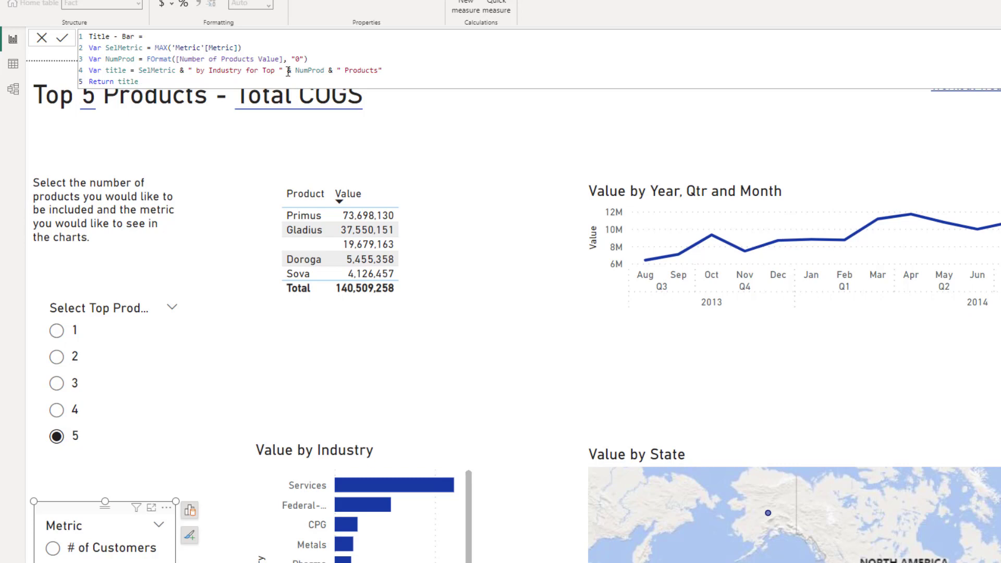
left_click(62, 40)
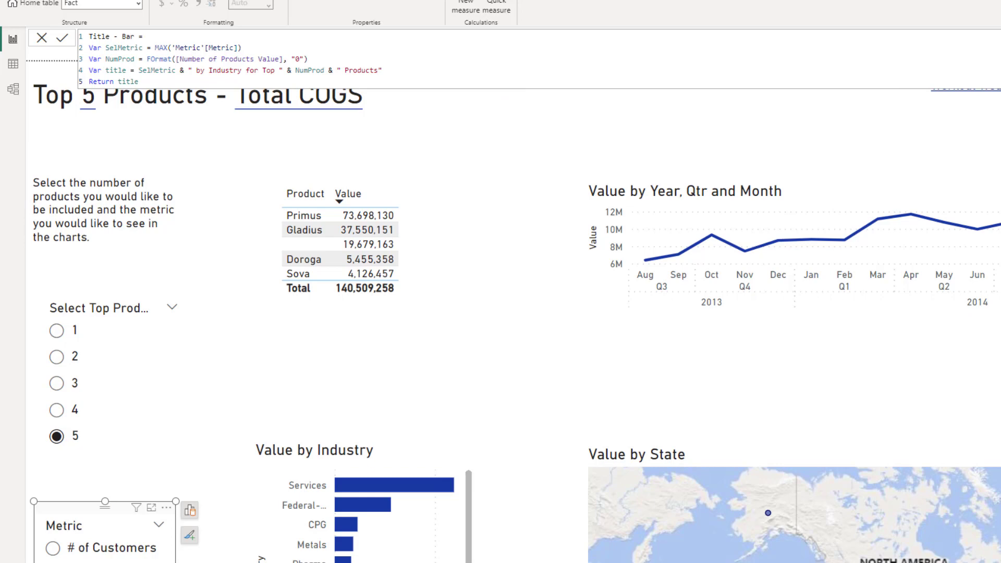
type("Title - Map = Var SelMetric = MAX('Metric'[Metric]) Var NumProd = FOrmat([Number of Products Value], \"0\") Var title = SelMetric & \" by State for Top \" & NumProd & \" Products\" Return title")
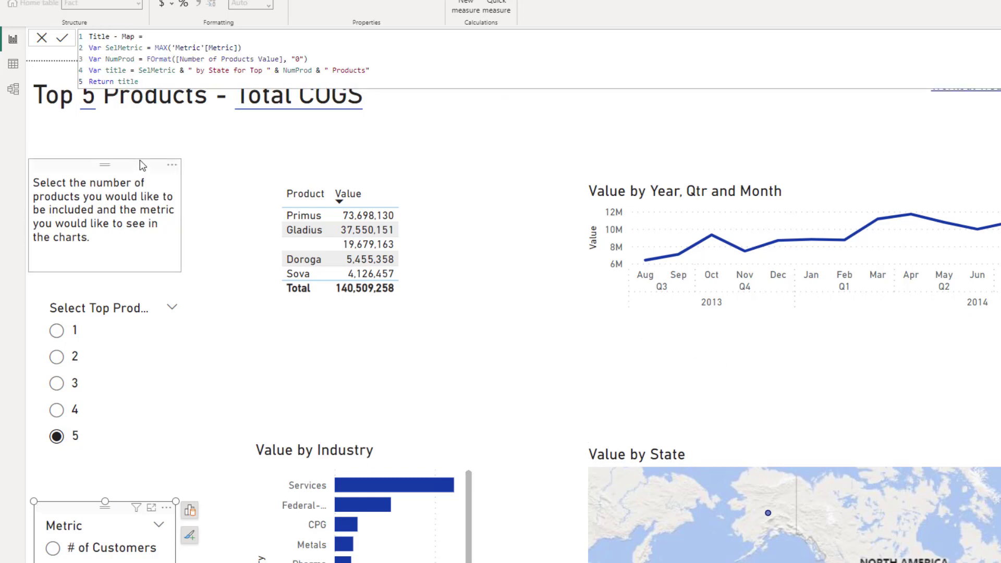
key("Return")
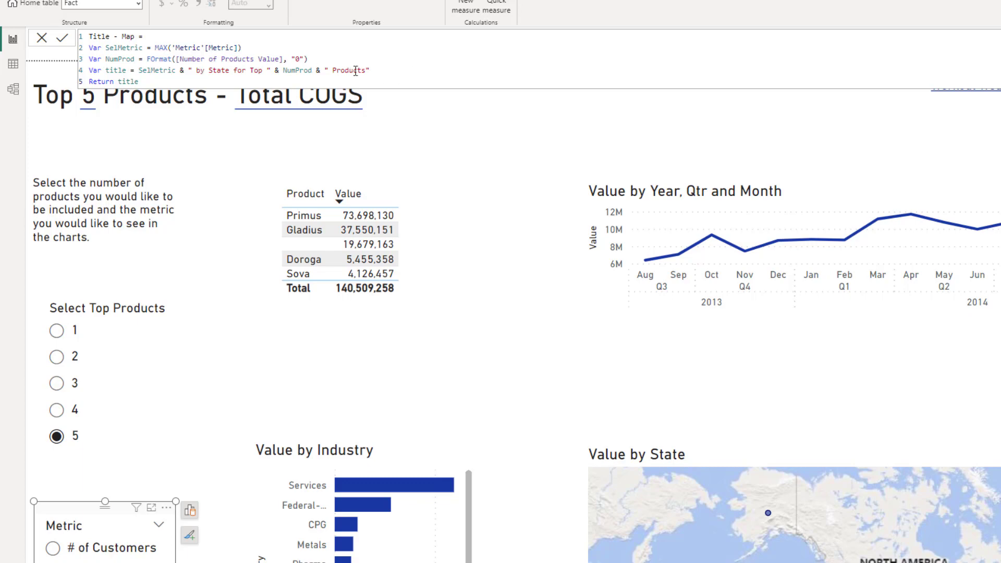
left_click(479, 229)
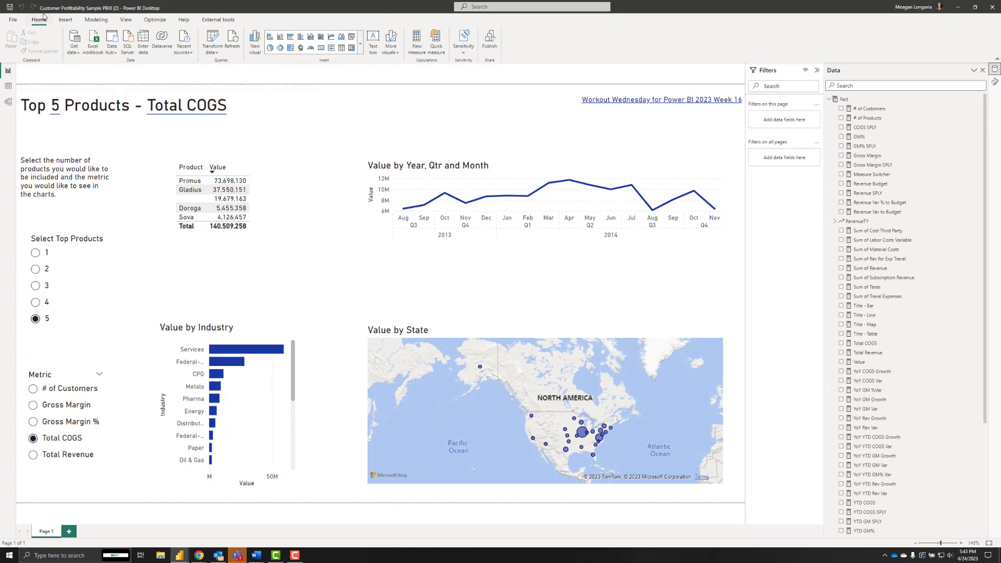
Set the page's canvas background image to Presentation2.jpg with 0% transparency
left_click(65, 20)
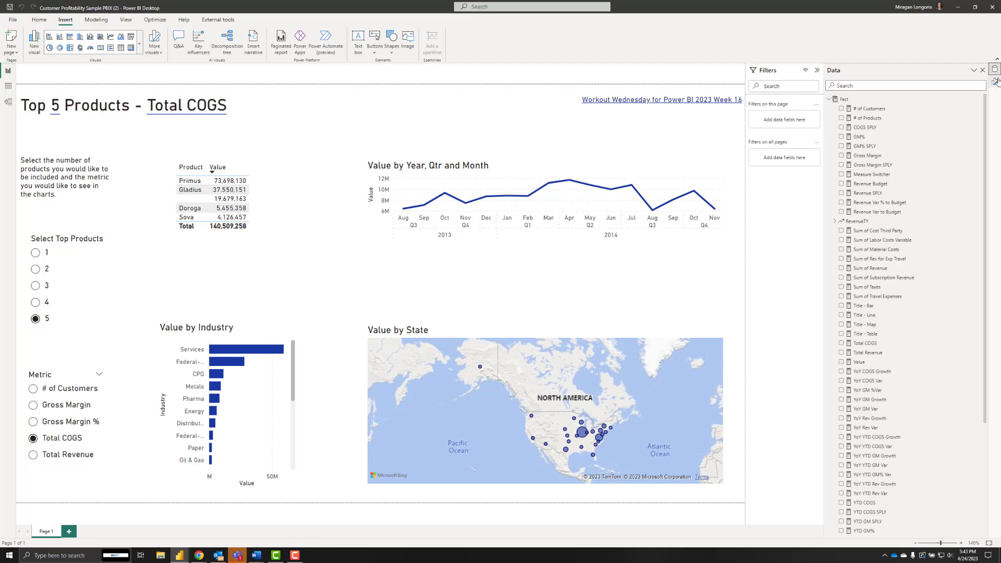
left_click(996, 81)
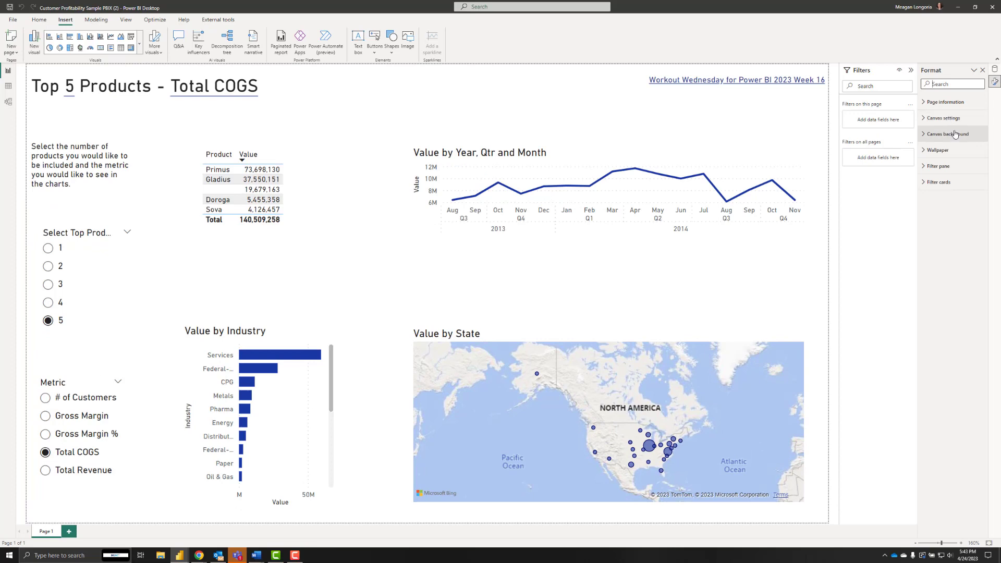
left_click(949, 135)
left_click(975, 182)
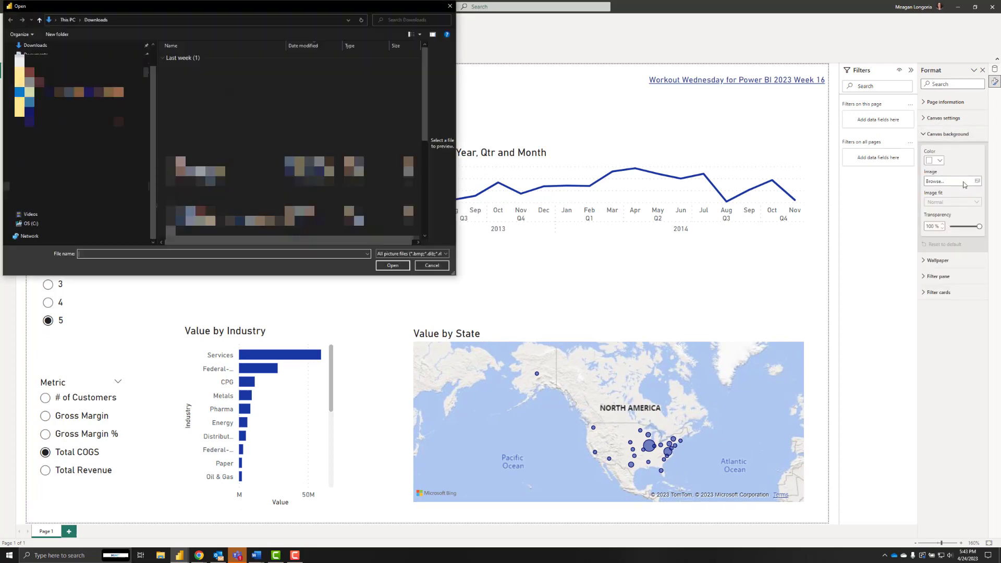
left_click(208, 78)
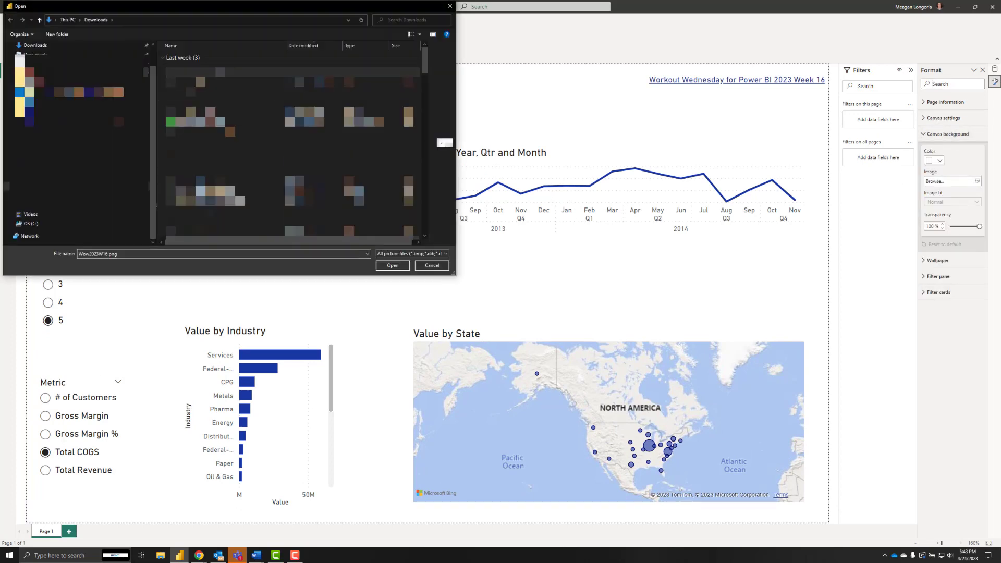
double_click(201, 82)
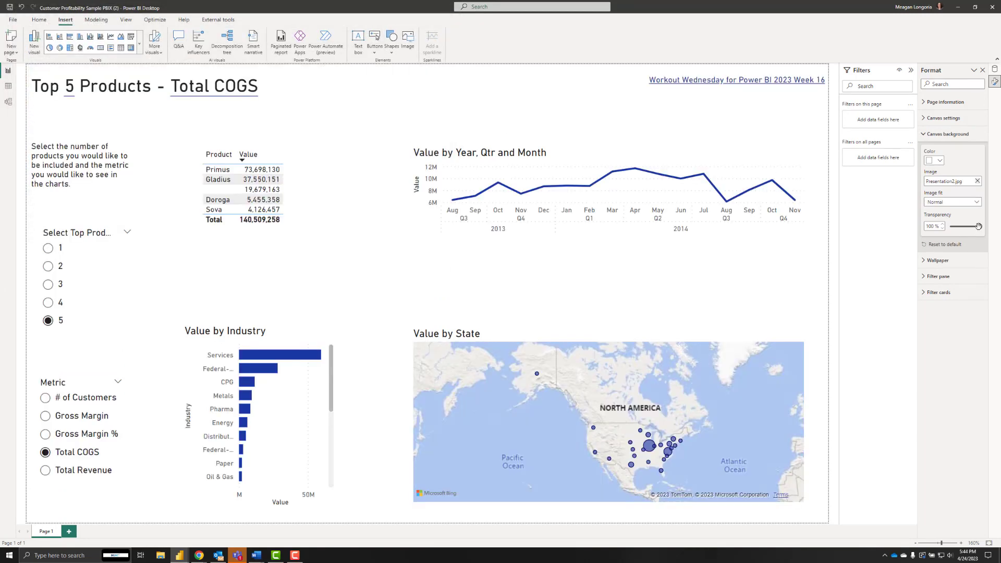
left_click_drag(979, 227, 930, 228)
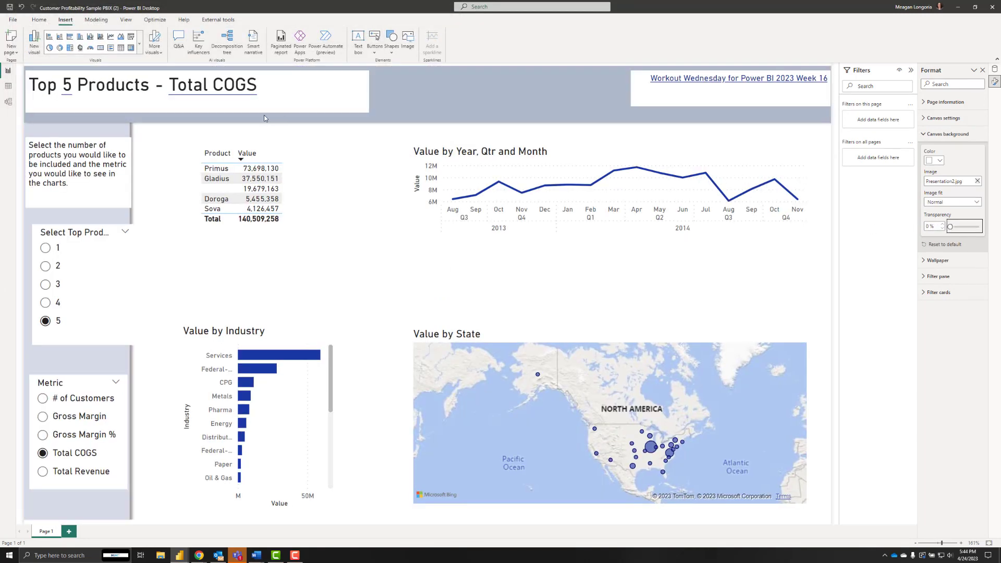
Customize the current theme so the background of all visuals has 100% transparency
left_click(126, 20)
left_click(185, 44)
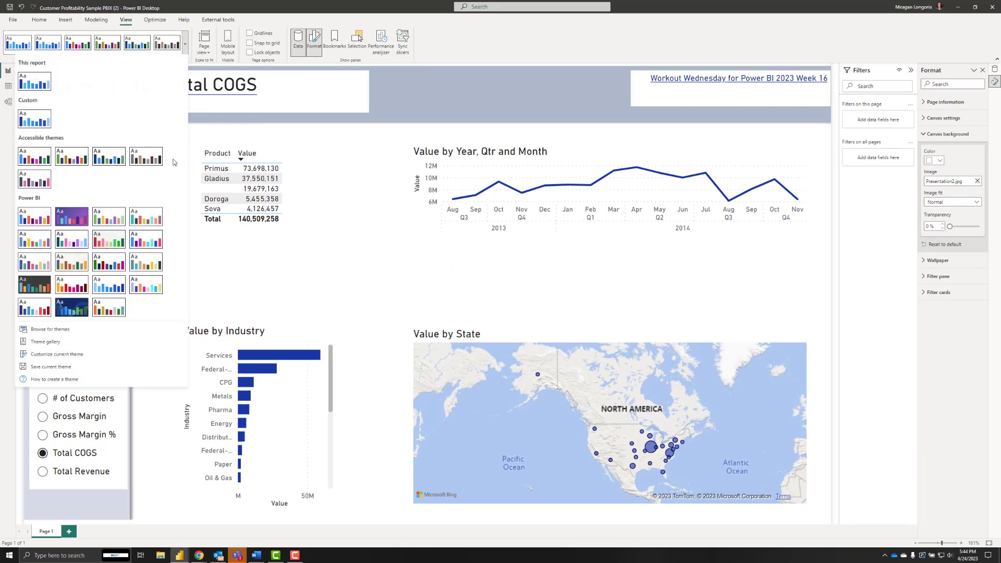
left_click(57, 354)
left_click(392, 218)
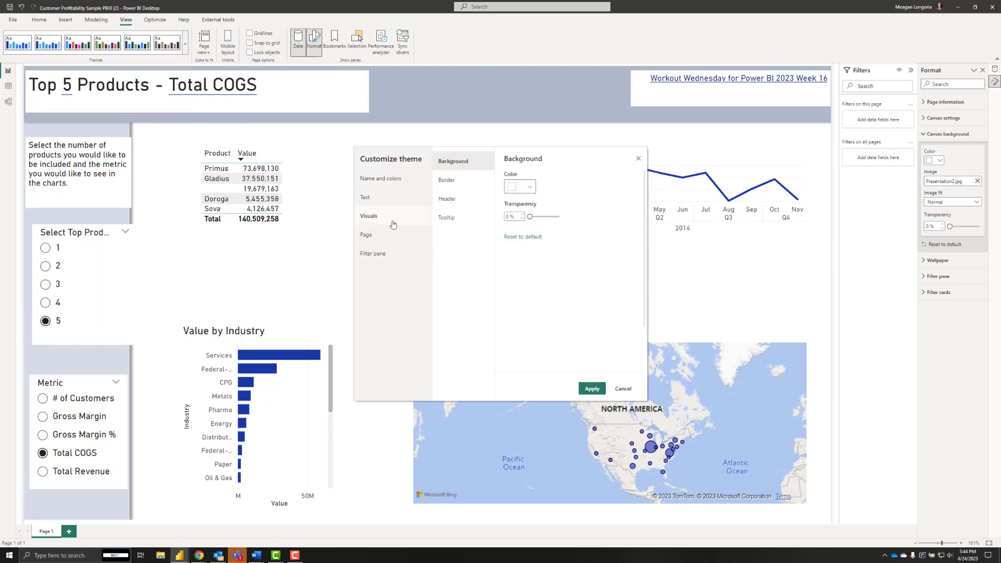
left_click_drag(530, 217, 560, 217)
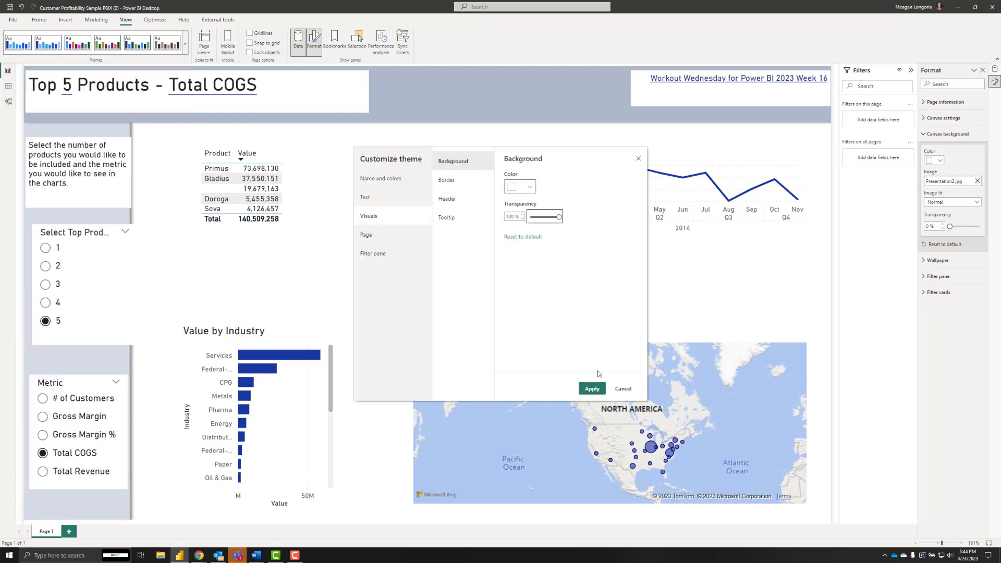
left_click(592, 389)
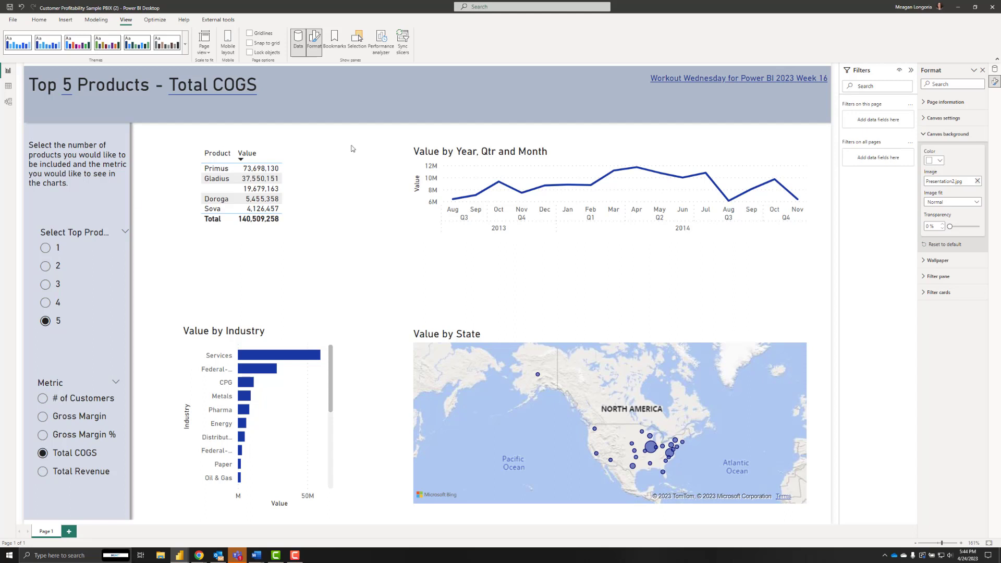
Line up the instruction text box, the Select Top Products slicer and the Metric slicer along the left edge of the shaded side band
left_click(50, 134)
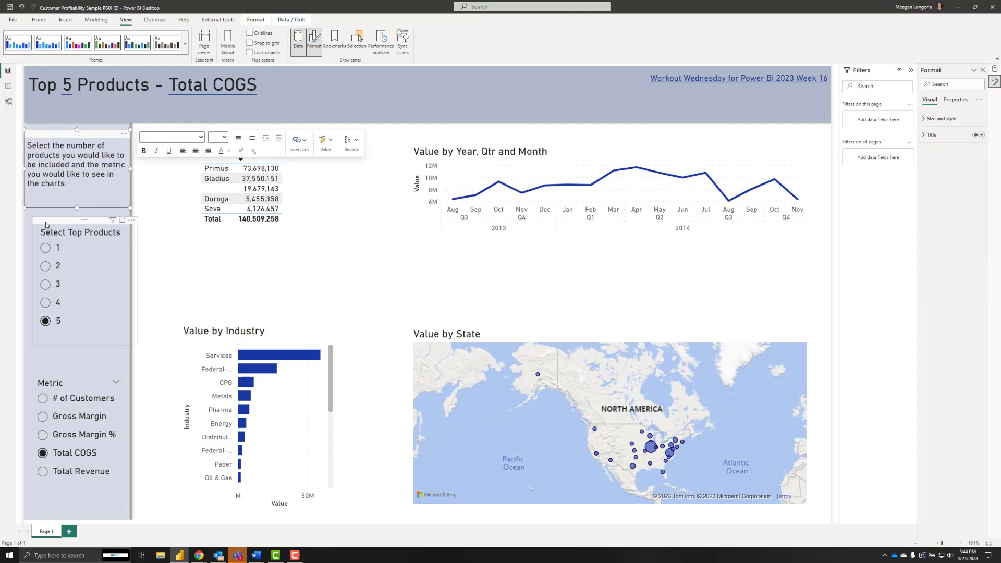
left_click_drag(46, 224, 36, 224)
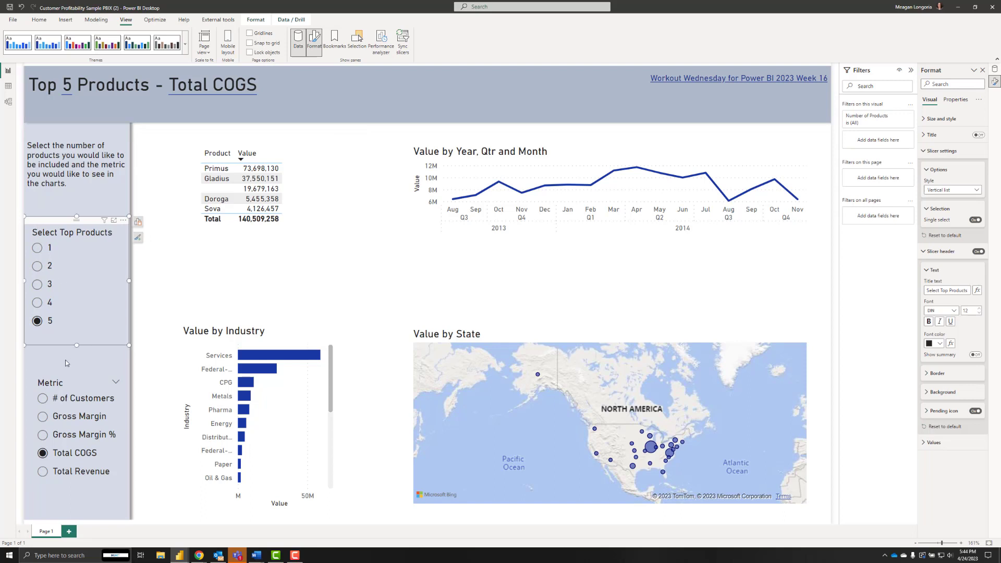
left_click_drag(49, 371, 45, 362)
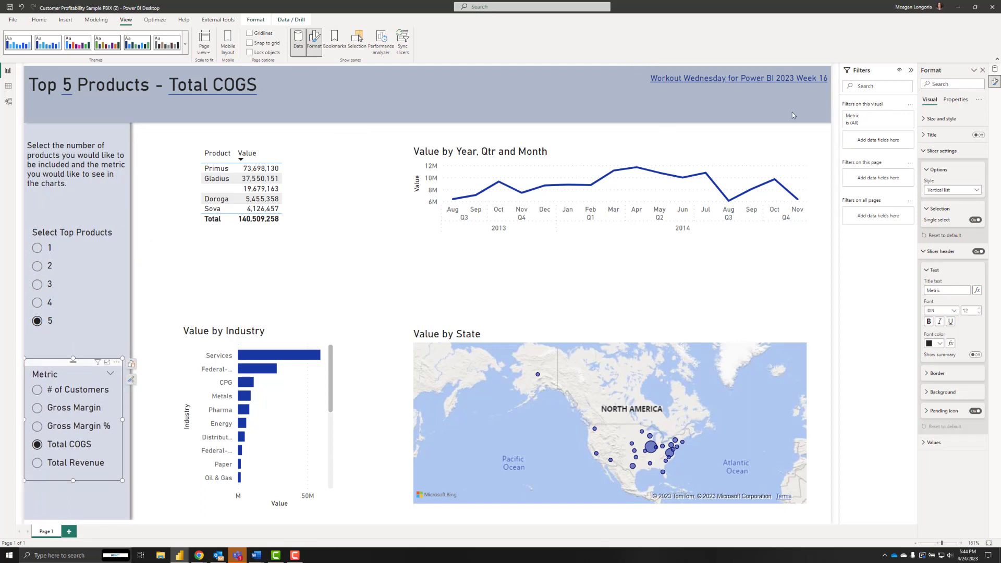
Change the Metric slicer's header title to "Select a Metric"
left_click_drag(958, 289, 912, 286)
key("Left")
type("Select")
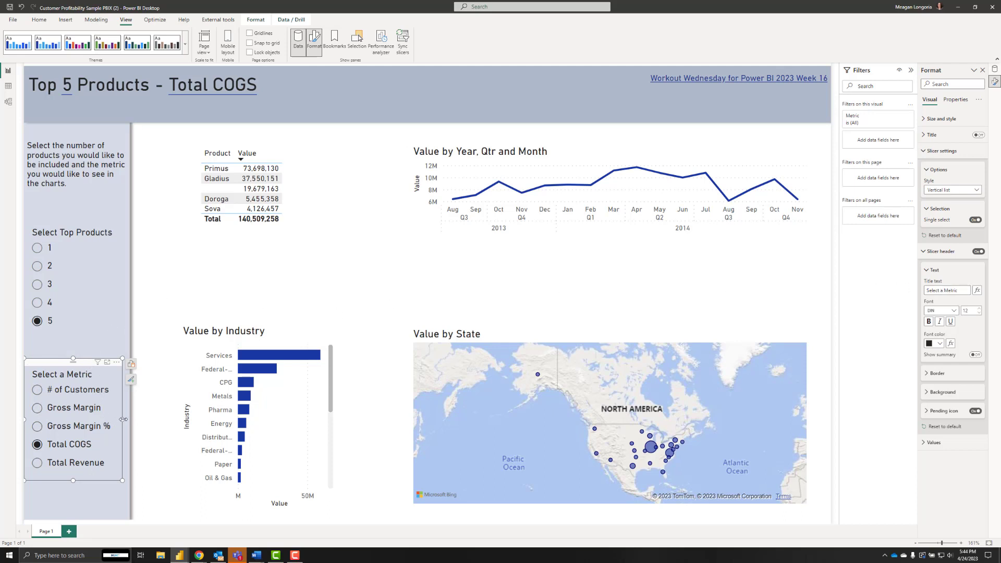
Widen the Select a Metric slicer to the side band's width and shorten the instruction text box to fit its text
left_click_drag(122, 419, 130, 419)
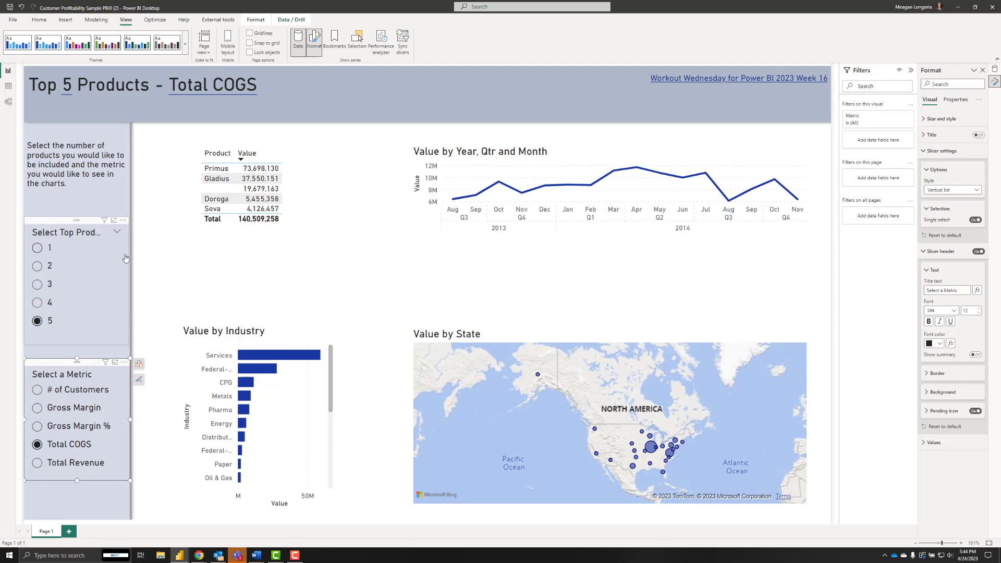
left_click(140, 278)
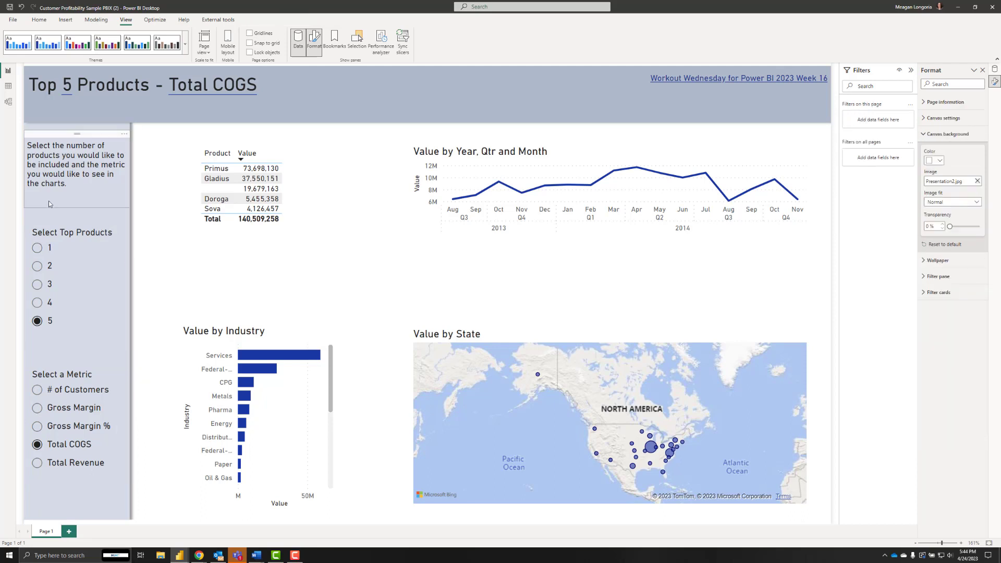
left_click(84, 190)
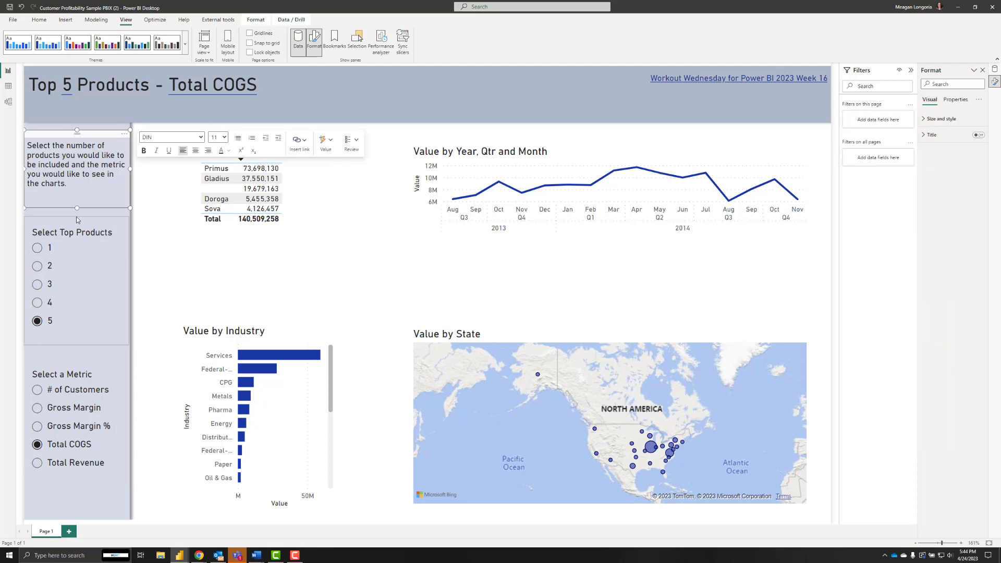
left_click_drag(77, 208, 76, 197)
left_click(60, 136)
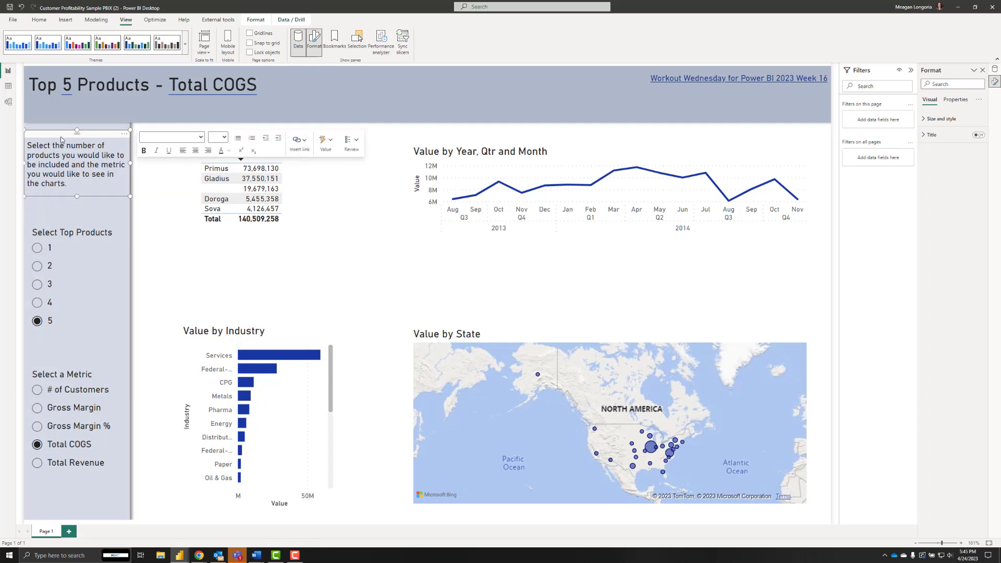
key("Escape")
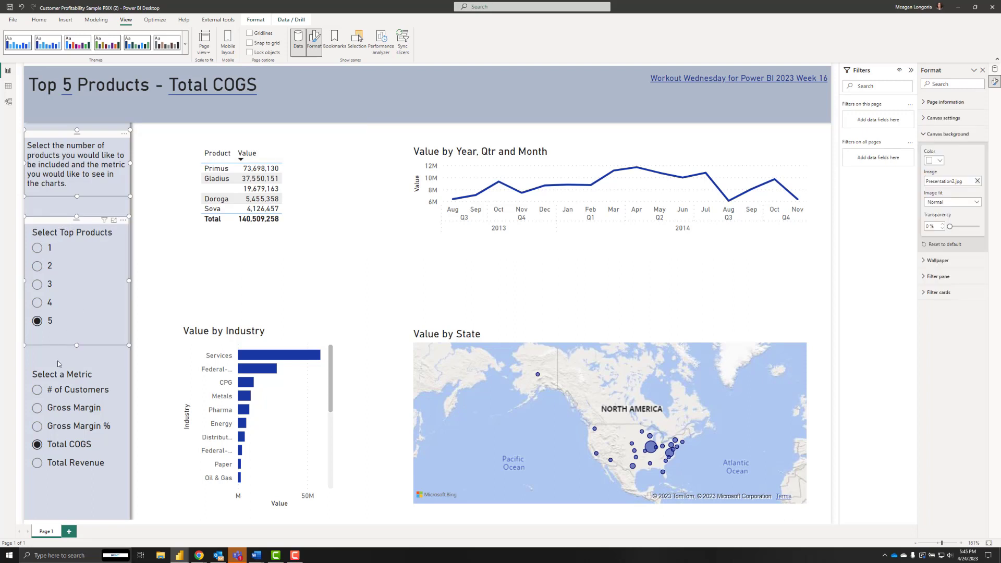
left_click(256, 20)
left_click(170, 47)
left_click(170, 47)
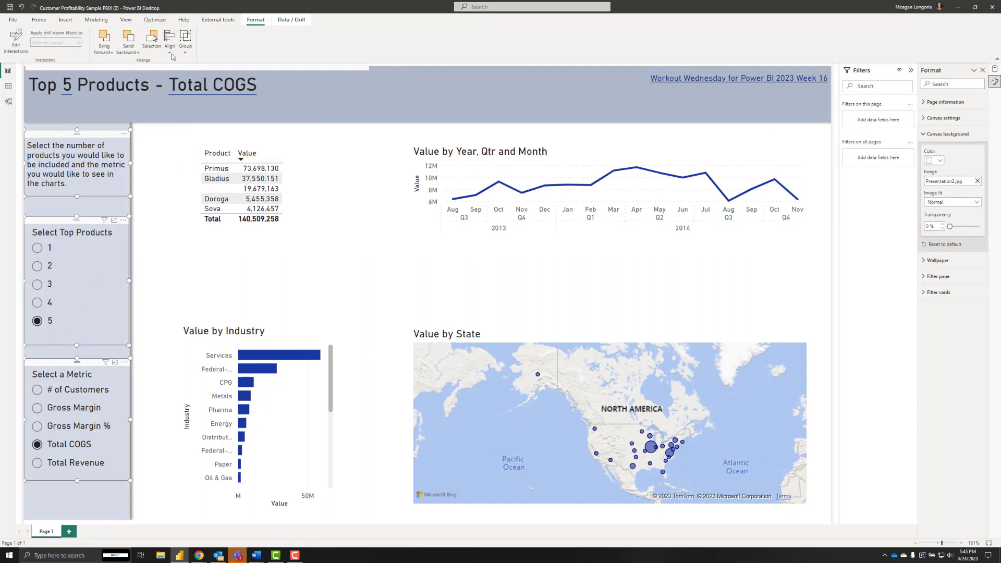
left_click(170, 47)
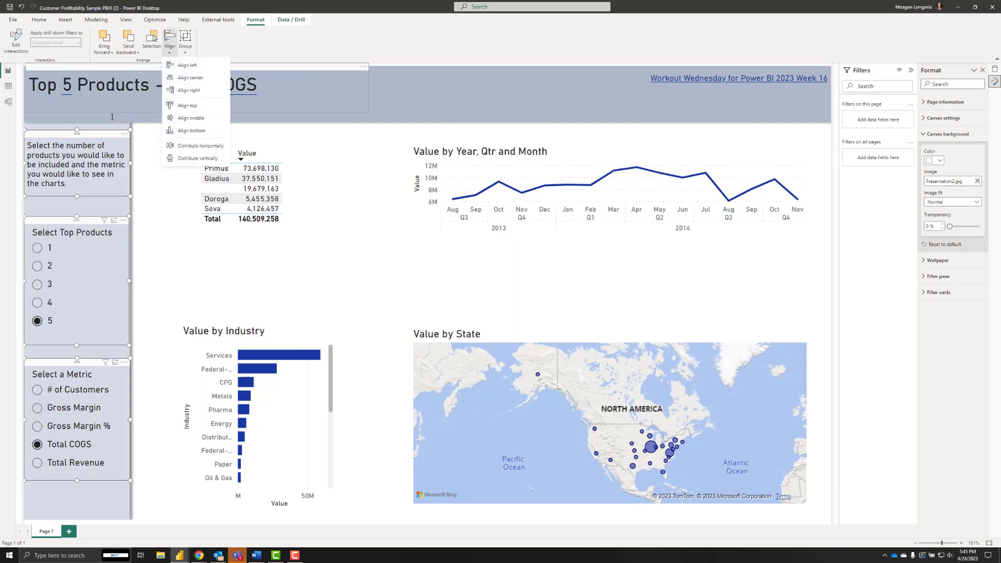
Move the Select a Metric slicer slightly lower and distribute the instruction text box and both slicers vertically
left_click(49, 361)
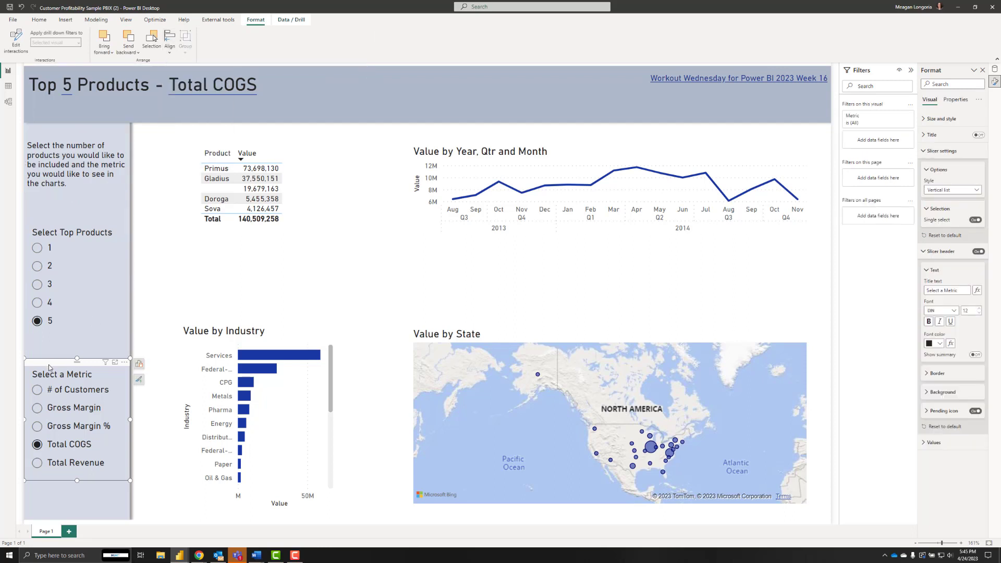
mouse_move(49, 365)
left_mouse_down()
mouse_move(49, 399)
mouse_move(52, 379)
left_mouse_up()
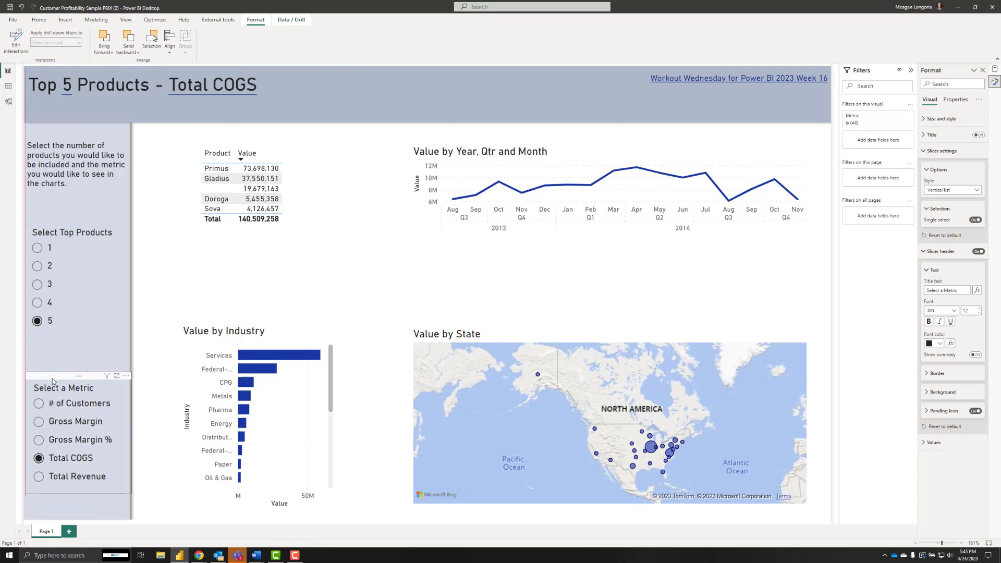
left_click(69, 220, "ctrl")
left_click(66, 142, "ctrl")
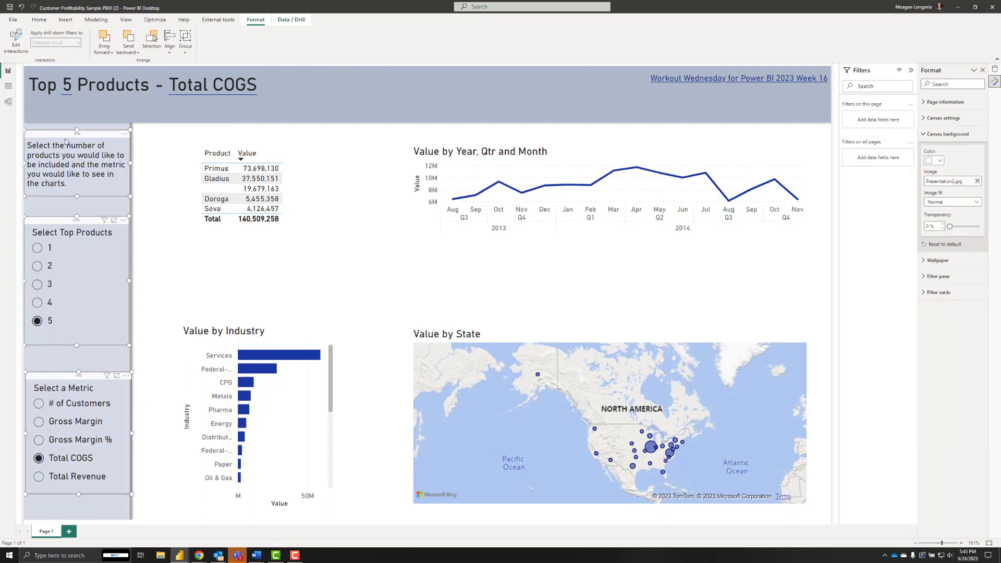
left_click(170, 41)
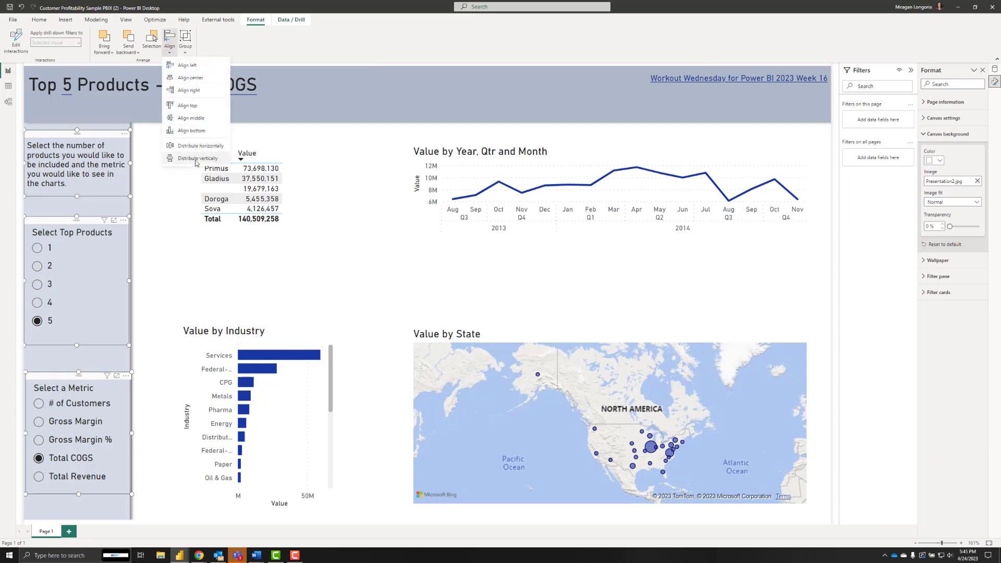
left_click(196, 158)
left_click(156, 287)
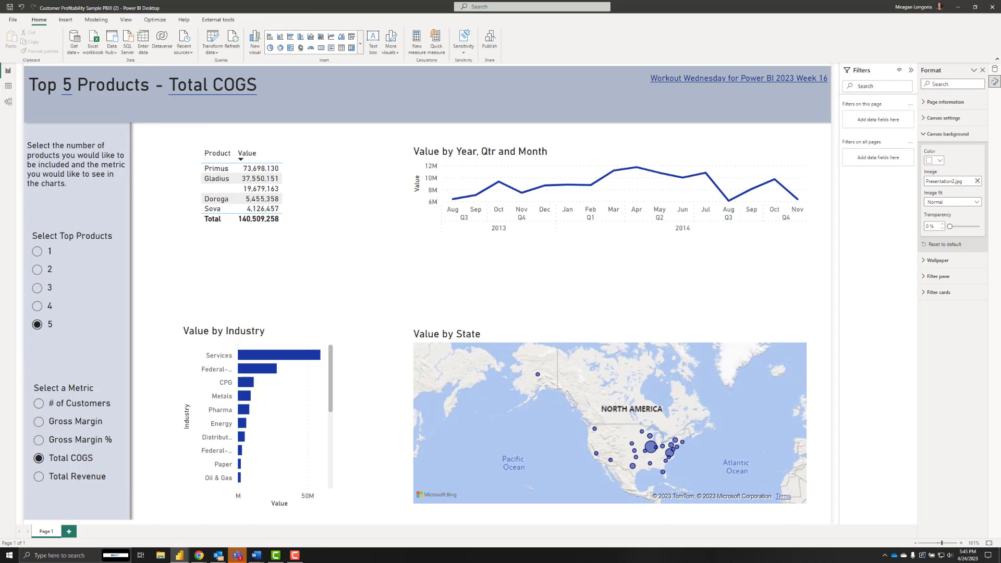
Turn on the product table's title and base its text on the Title - Table measure
left_click(295, 175)
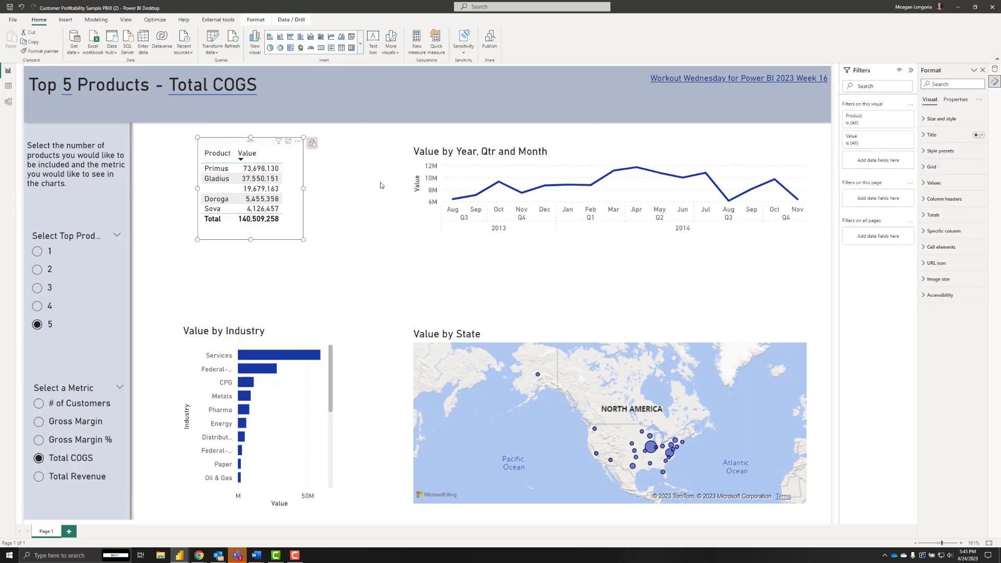
left_click(943, 139)
left_click(979, 135)
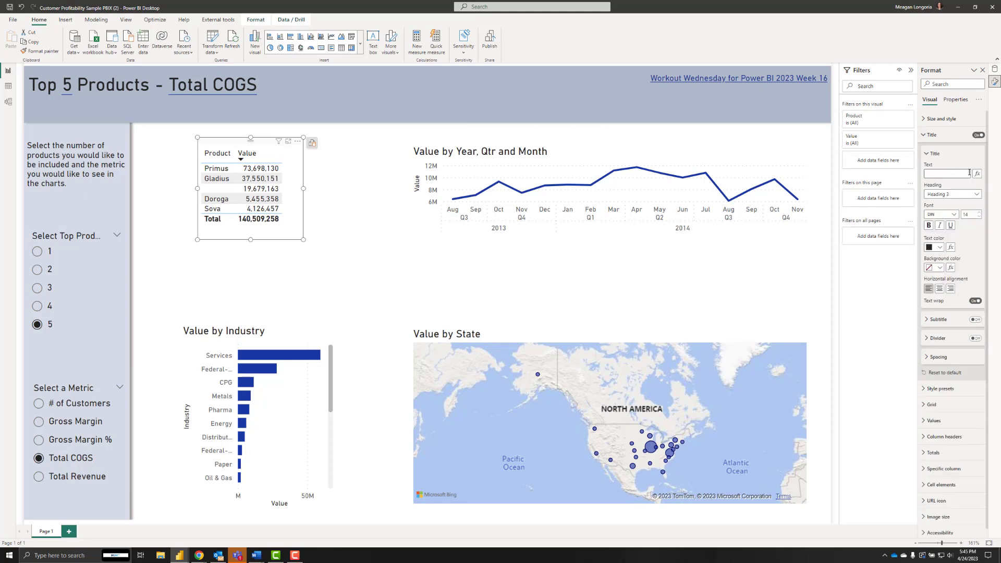
left_click(978, 174)
left_click(353, 219)
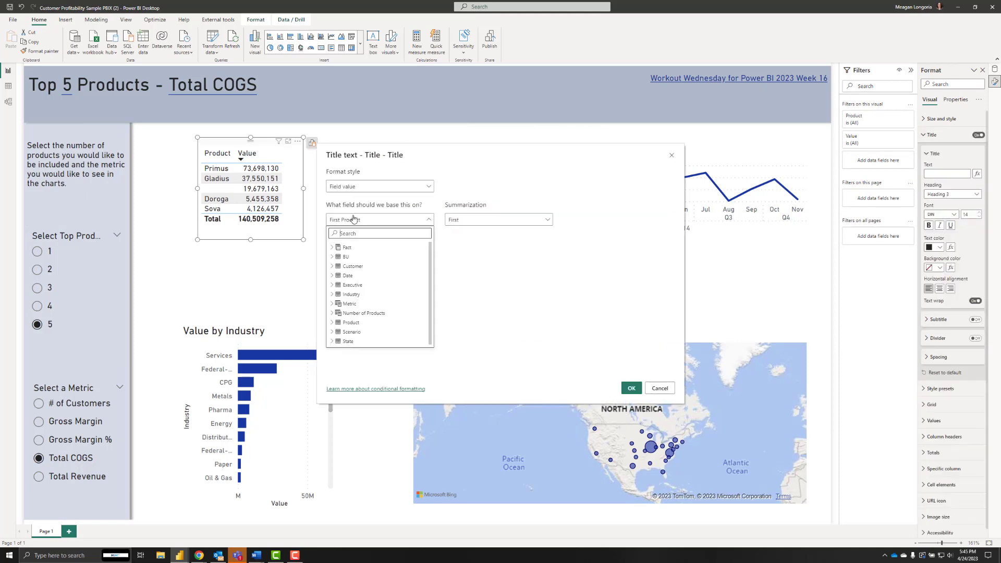
type("titl")
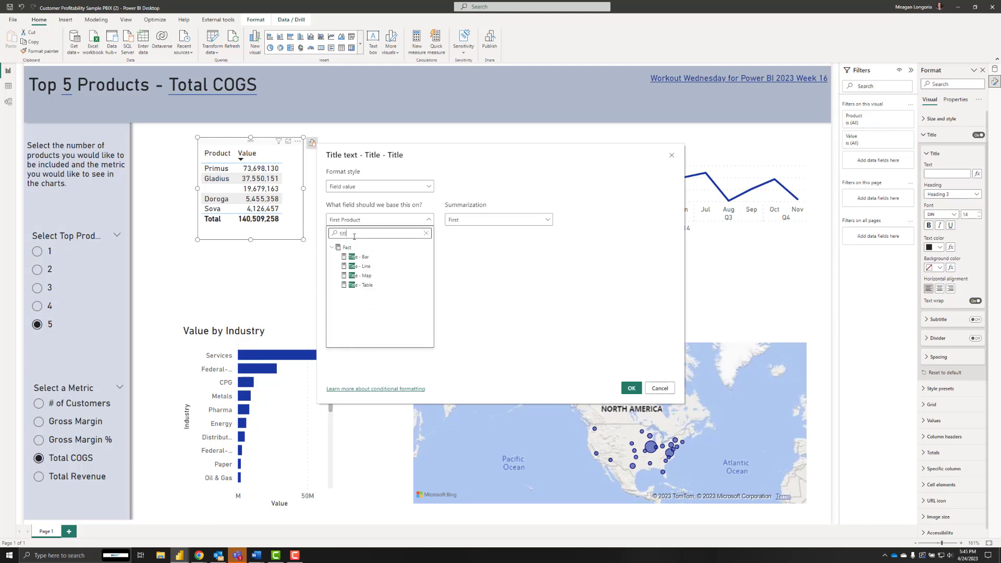
left_click(363, 285)
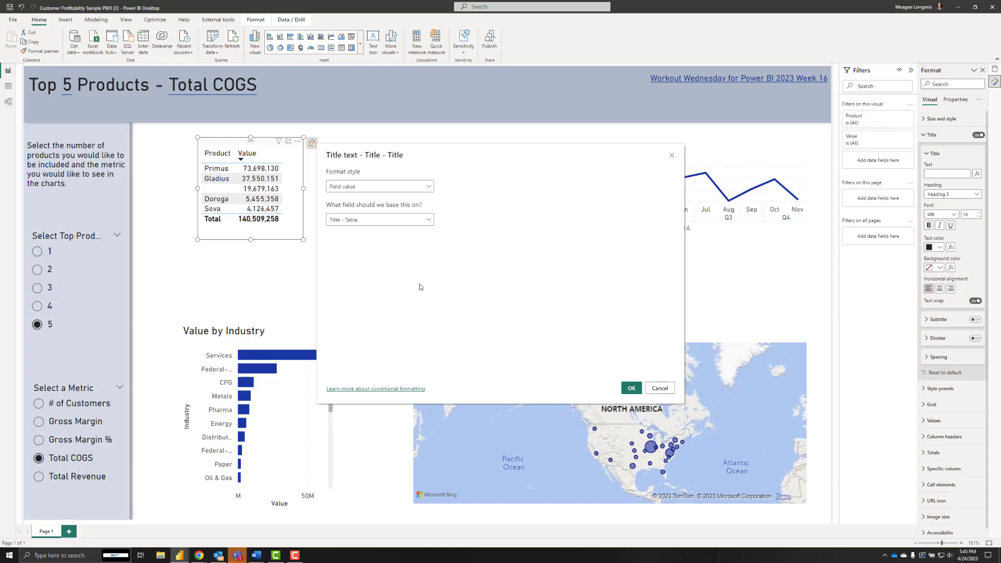
left_click(631, 388)
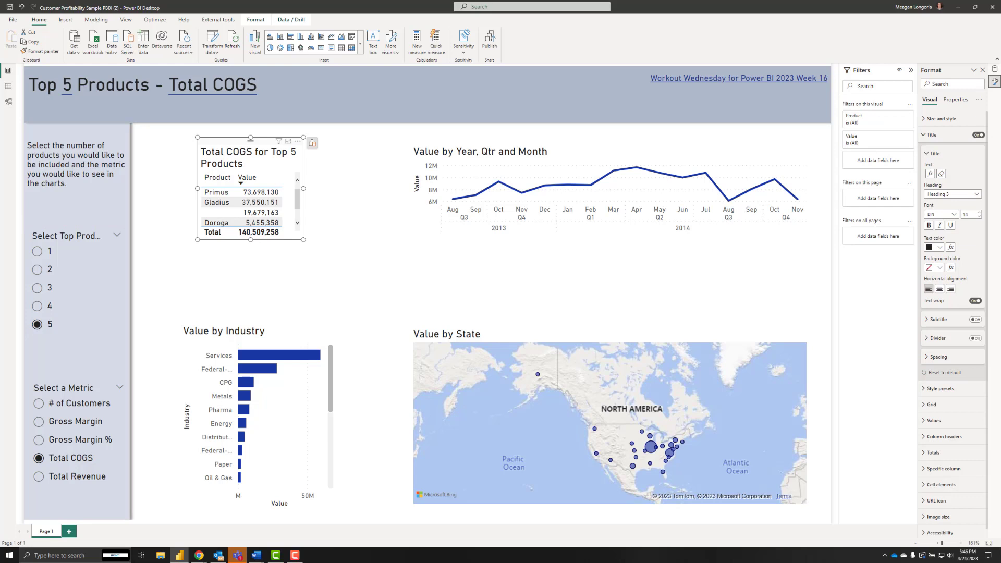
Size the product table to height 223 and width 285, and position it at horizontal 205, vertical 106
left_click(941, 119)
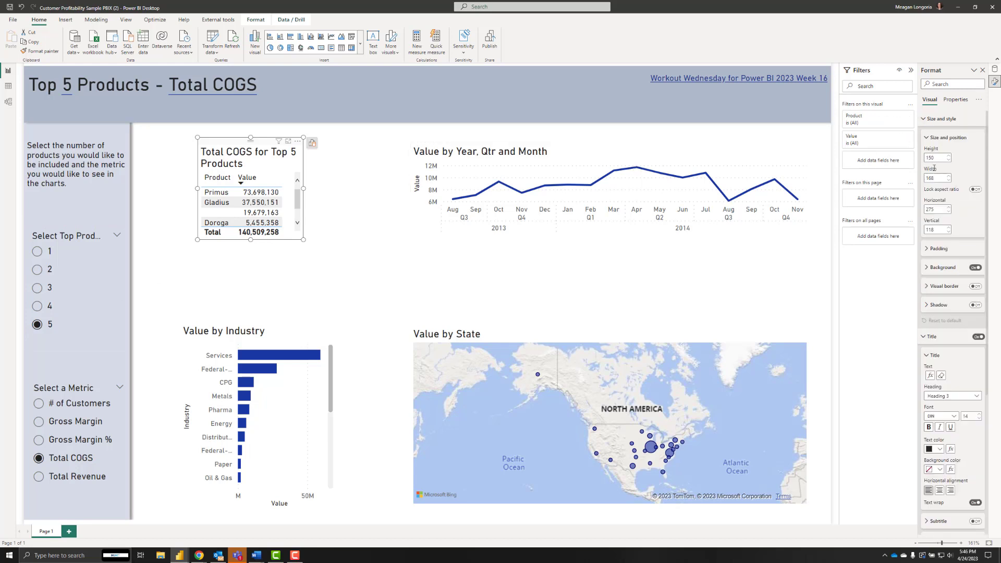
left_click_drag(936, 159, 918, 162)
type("223")
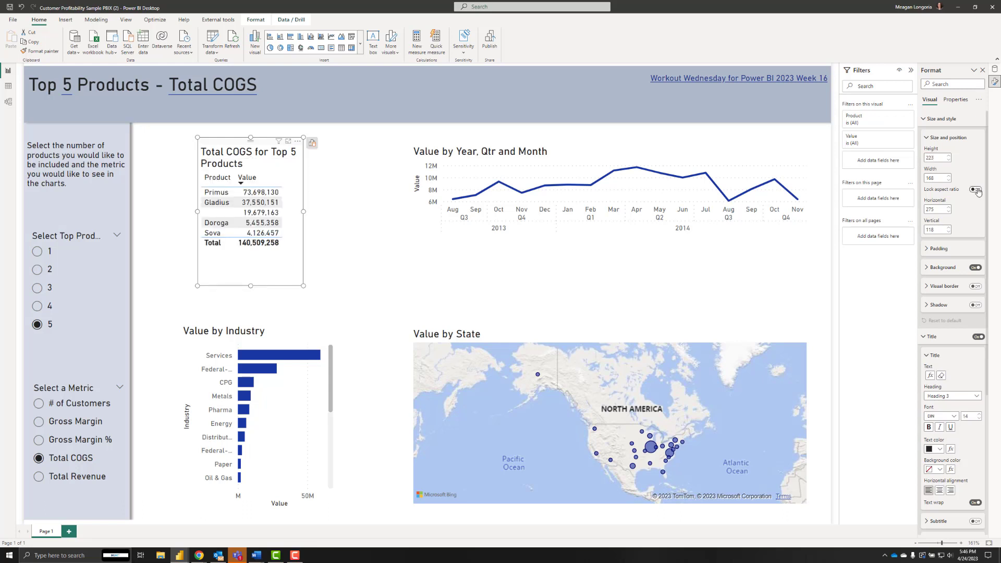
left_click_drag(937, 178, 927, 180)
type("285")
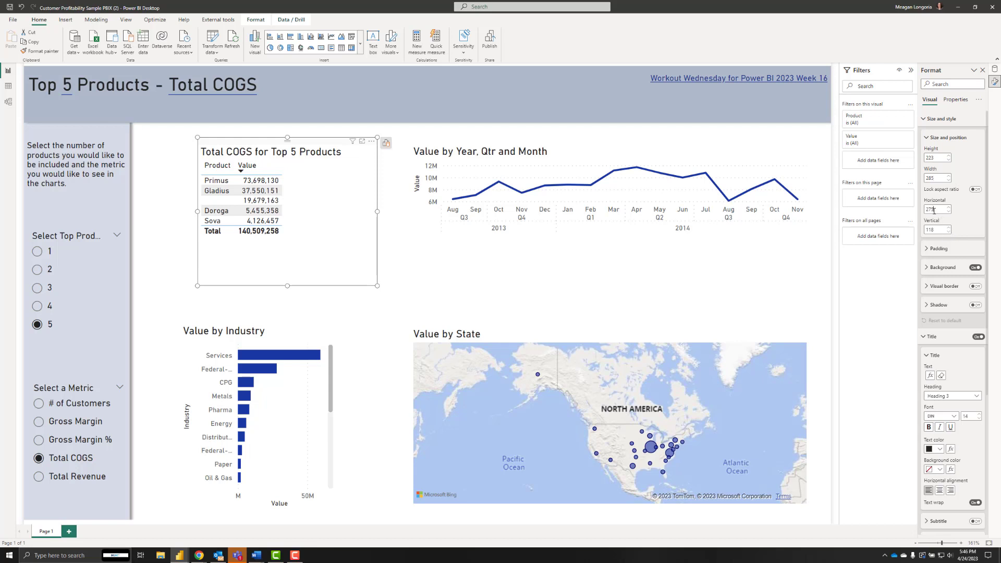
left_click_drag(935, 209, 919, 209)
type("205")
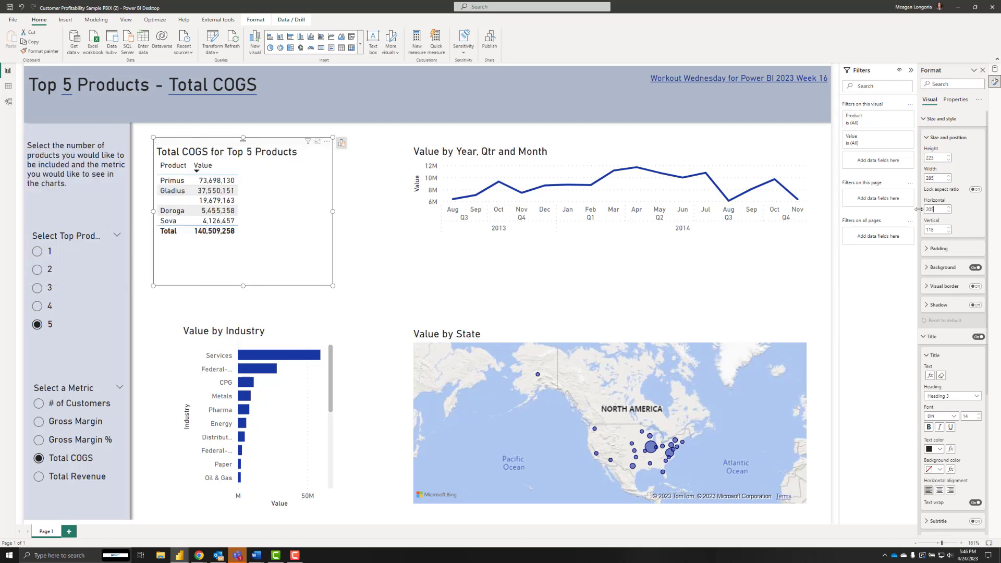
key("Tab")
type("100")
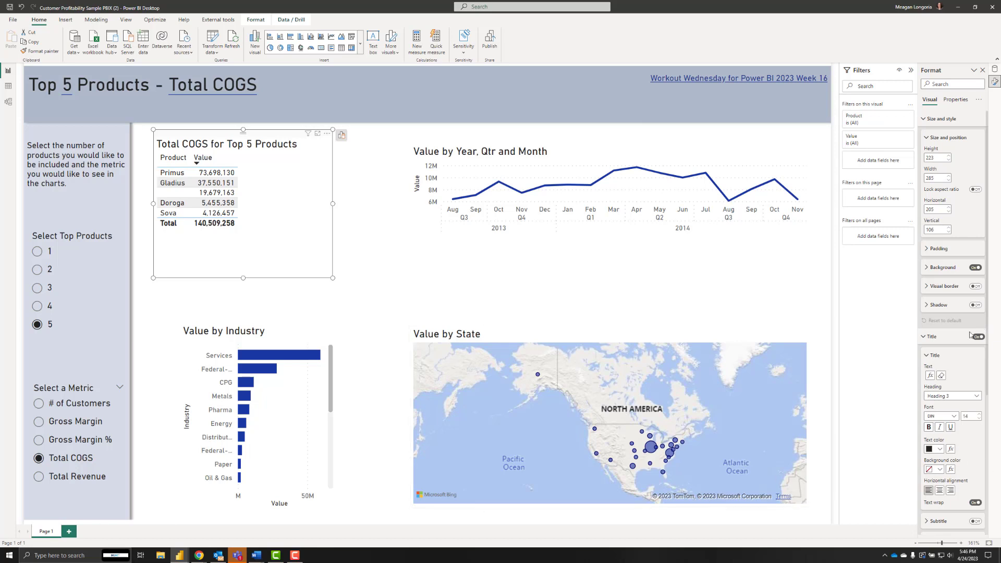
Turn on the product table's subtitle with the text "Aug 2013 - Nov 2014"
scroll(942, 412, "down", 3)
left_click(975, 394)
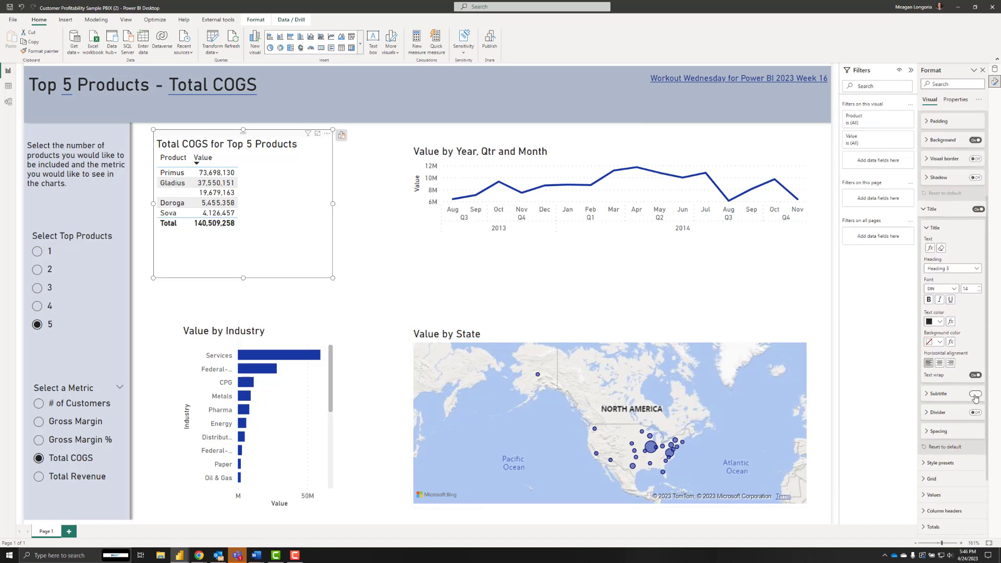
left_click(933, 396)
scroll(934, 399, "down", 2)
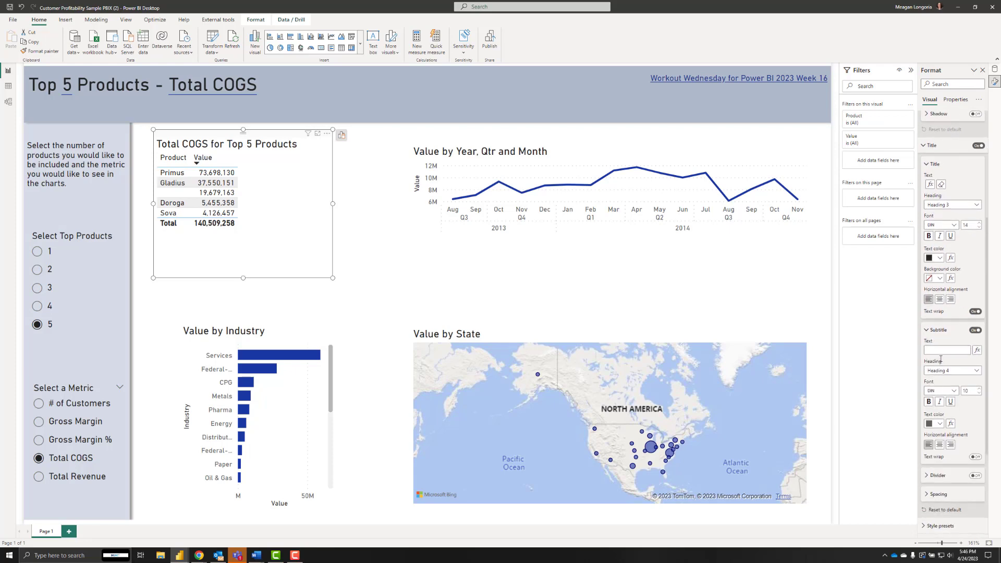
left_click(940, 350)
type("Aug 2")
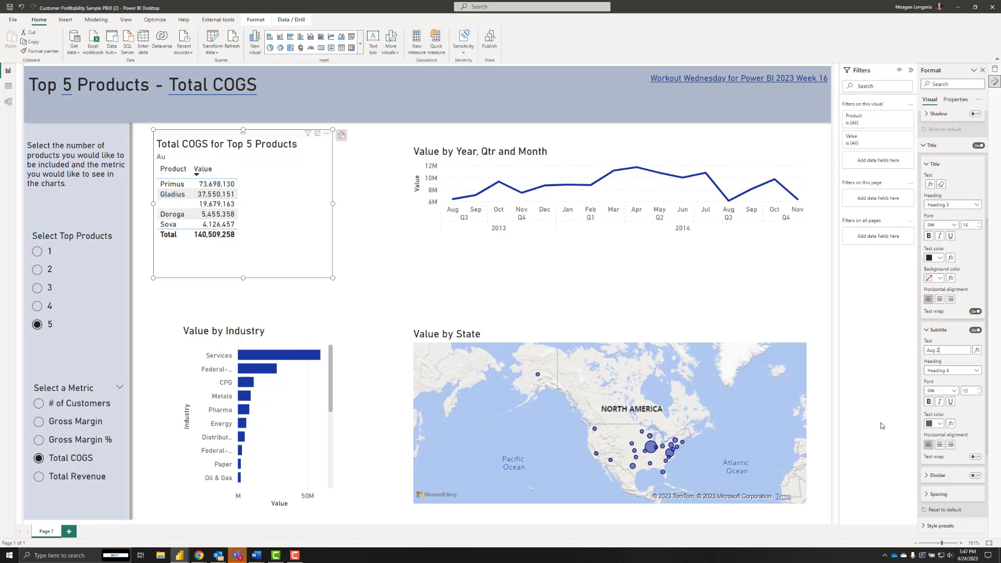
type("013 - Nov 2014")
left_click_drag(937, 350, 929, 349)
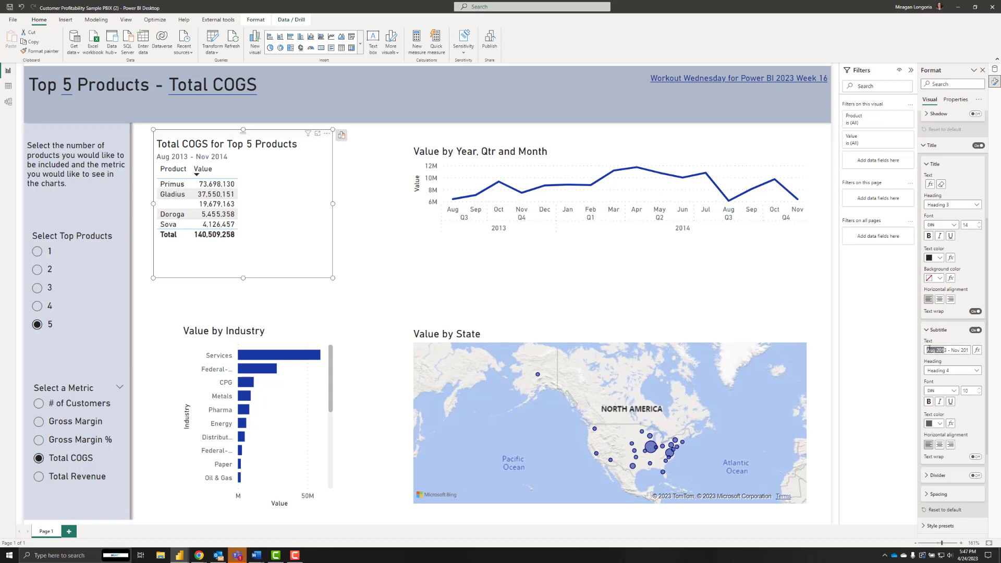
left_click(963, 350)
Size the line chart to height 223 and width 743, and position it at horizontal 521, vertical 106
scroll(937, 166, "up", 5)
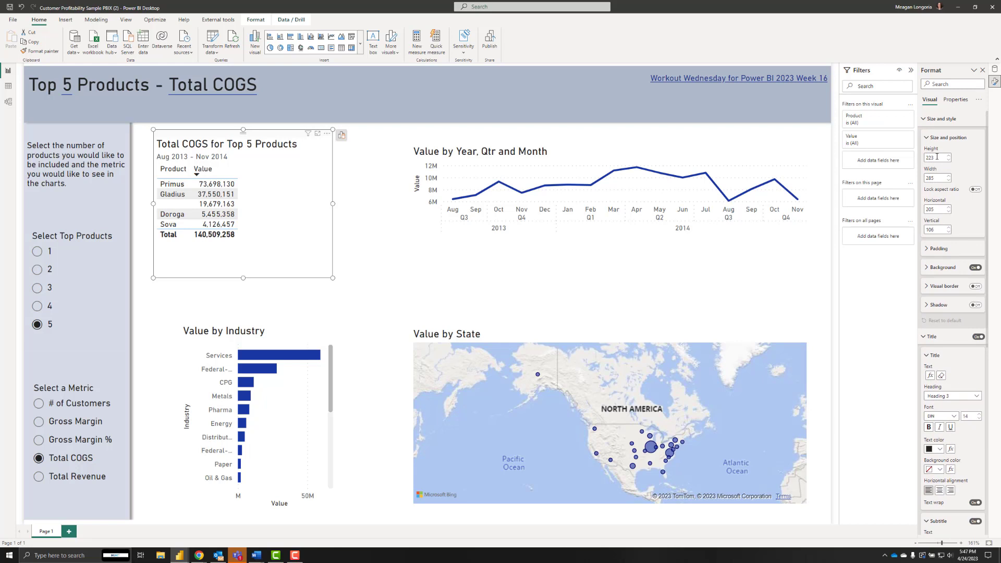
left_click(524, 145)
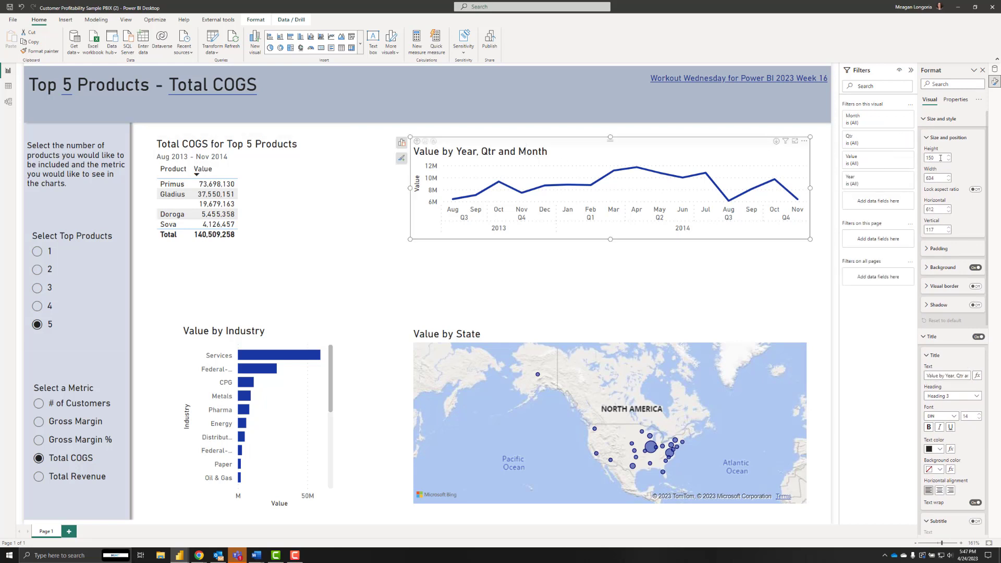
left_click_drag(941, 157, 918, 158)
type("223")
key("Return")
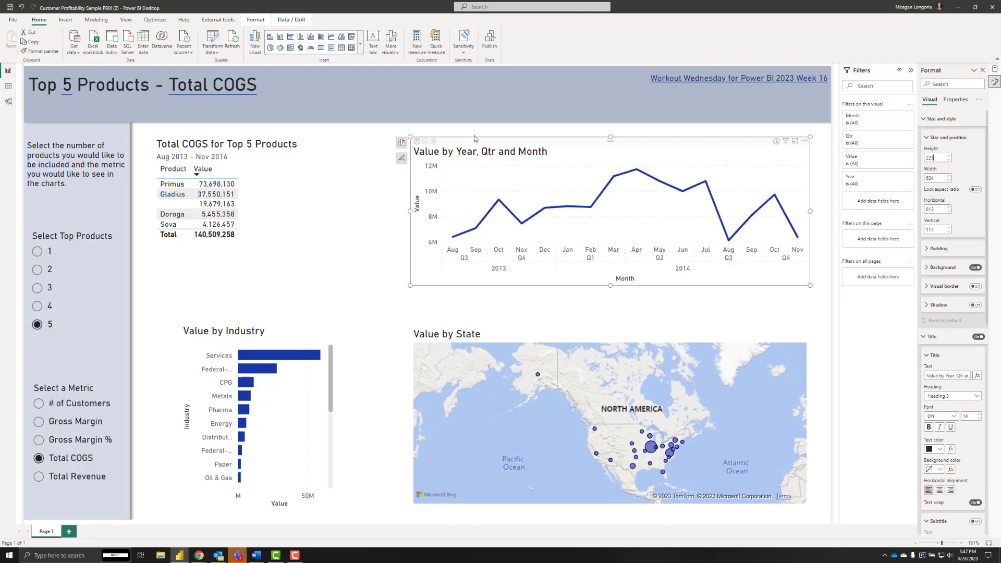
left_click_drag(475, 145, 424, 143)
double_click(939, 180)
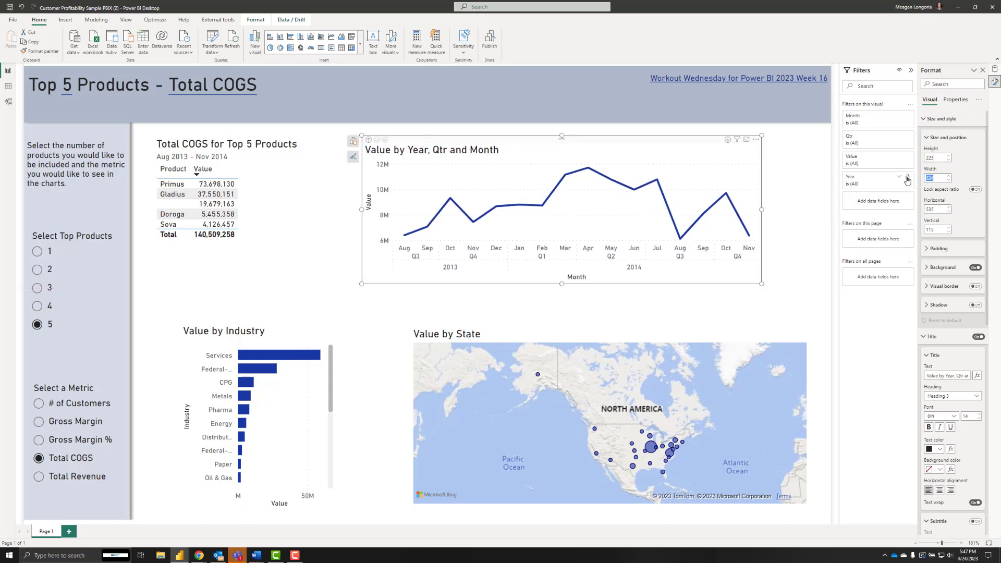
type("43")
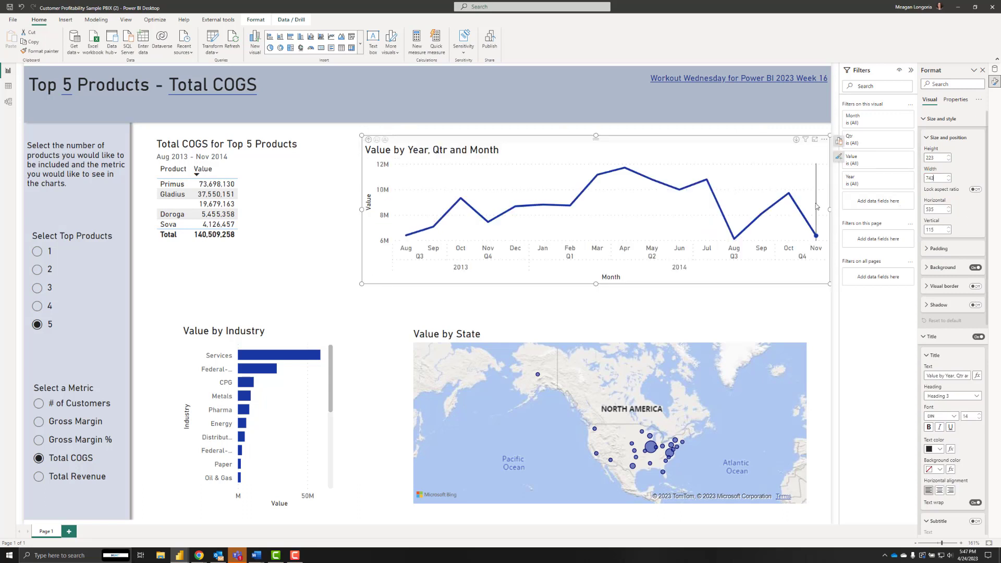
left_click_drag(935, 209, 921, 212)
type("521")
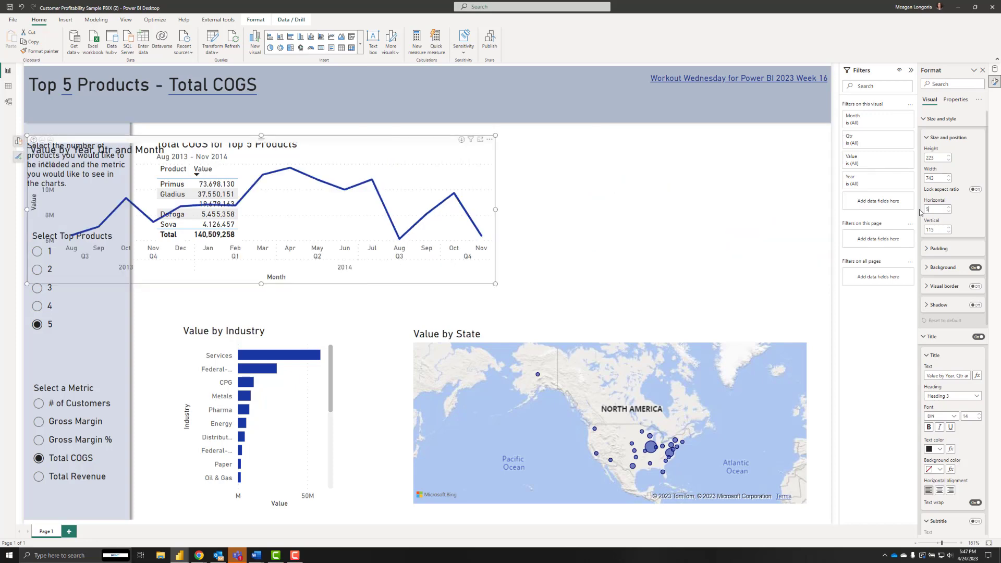
left_click_drag(943, 230, 924, 233)
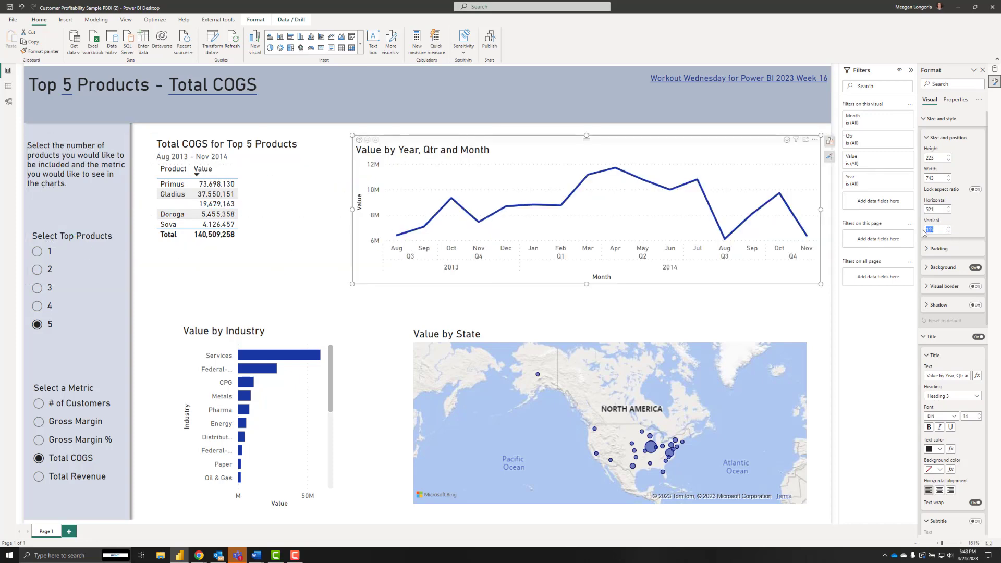
type("106")
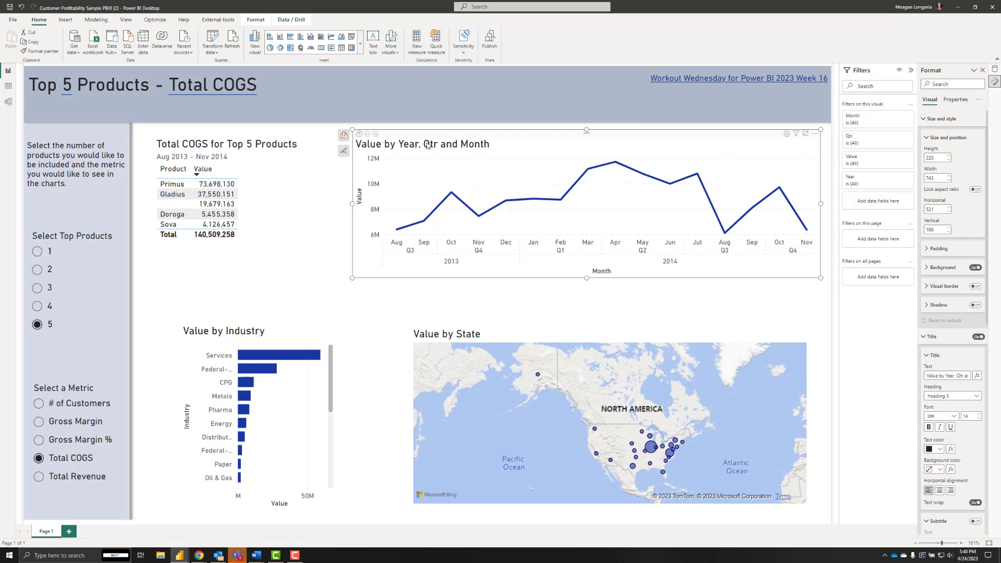
Base the line chart's title text on the Title - Line measure
left_click(979, 376)
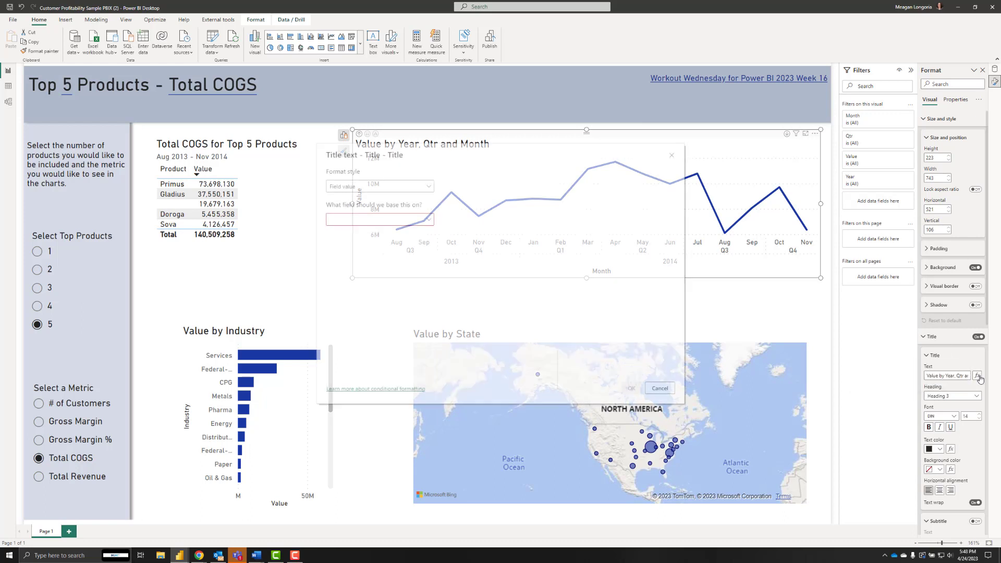
left_click(381, 219)
left_click(345, 234)
type("titl")
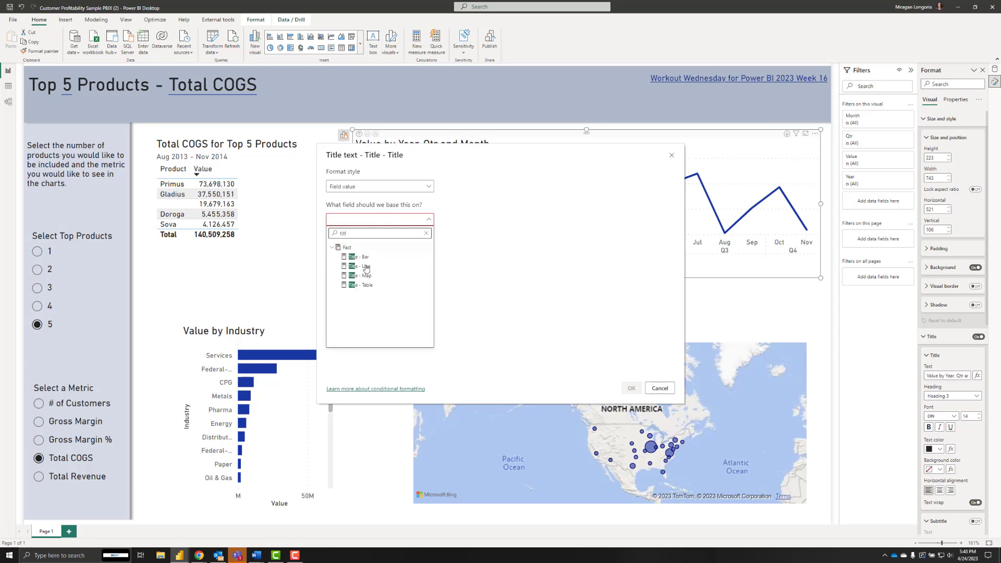
left_click(366, 267)
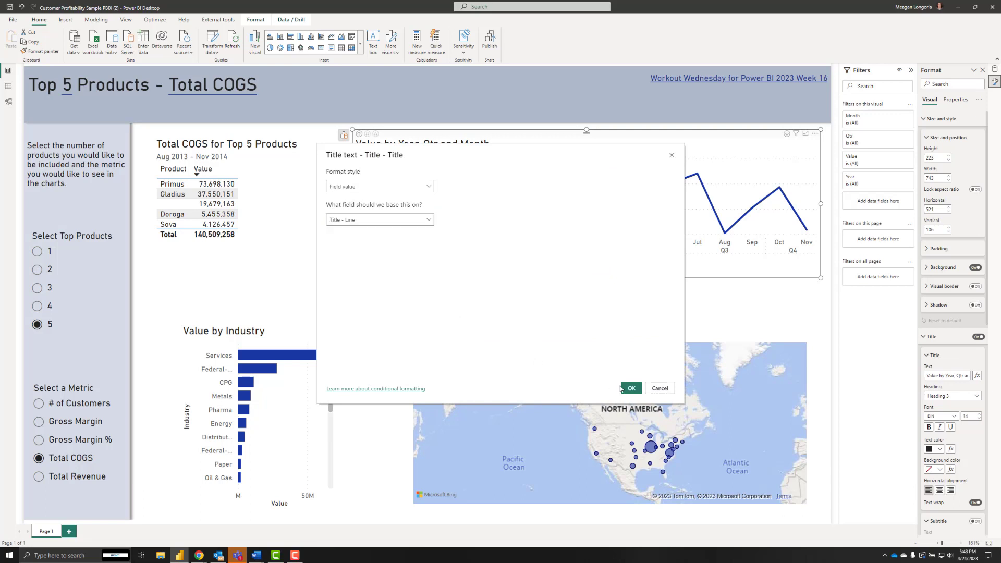
left_click(631, 388)
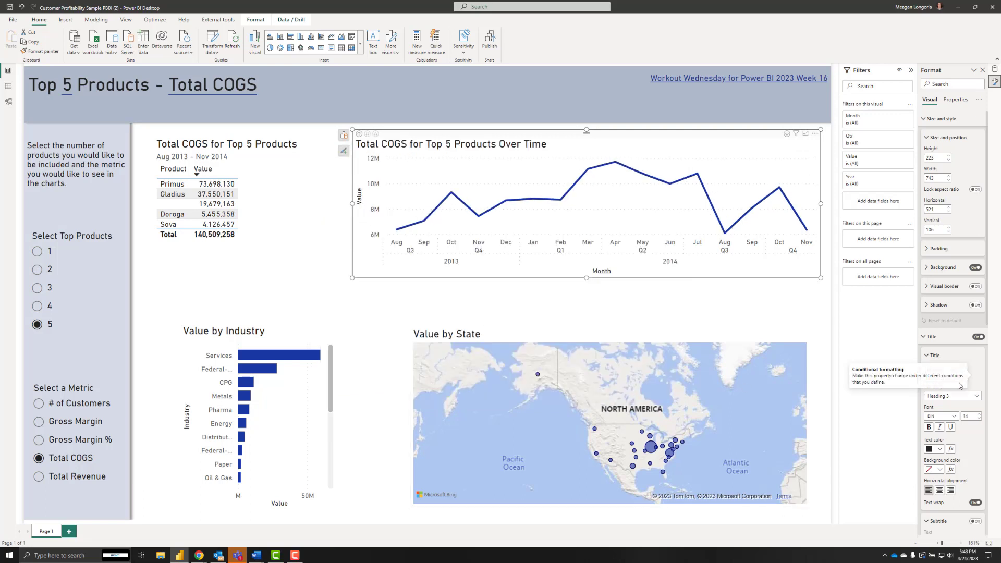
Turn on the line chart's subtitle and set its text to "Aug 2013 - Nov 2014"
scroll(952, 413, "down", 5)
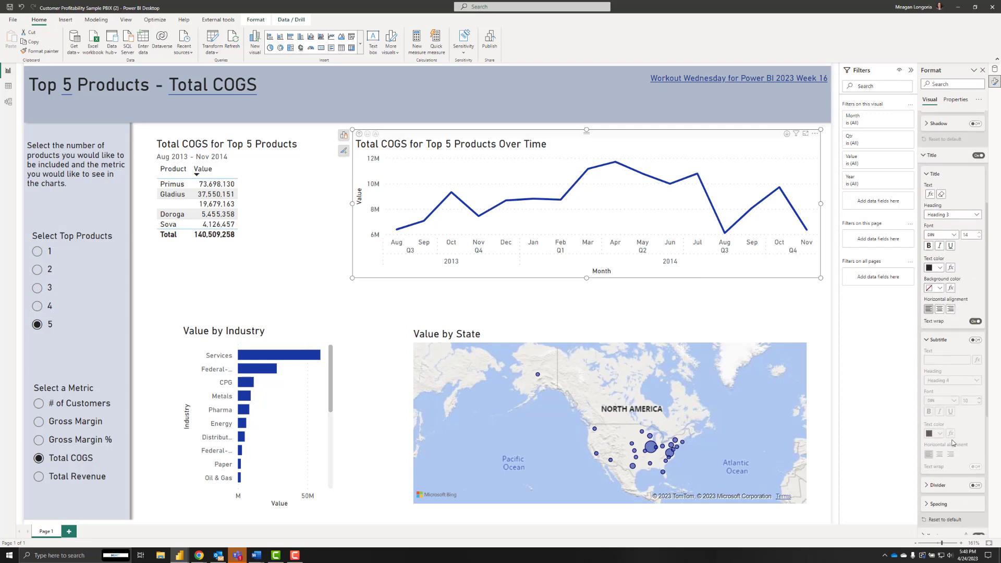
left_click(975, 267)
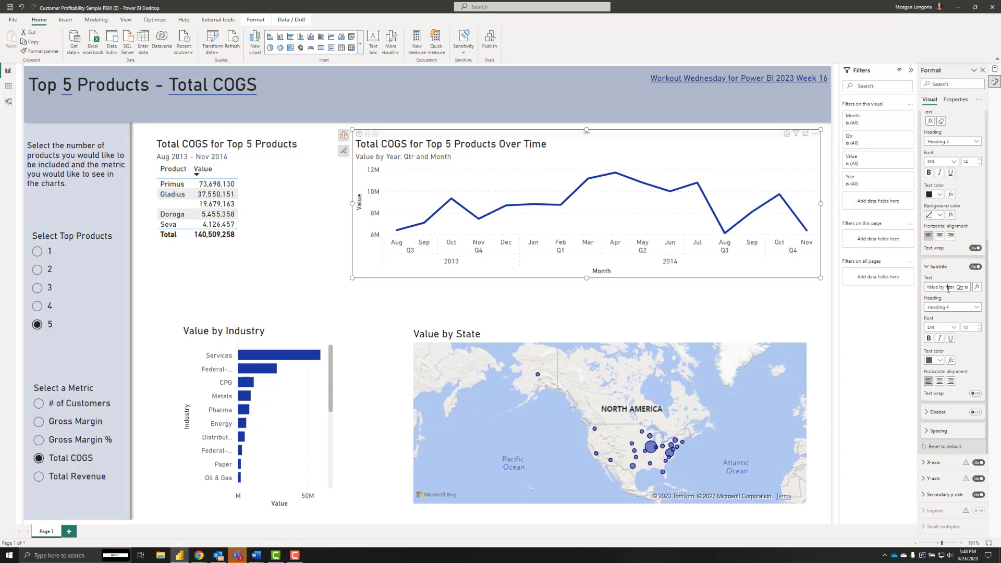
triple_click(949, 288)
type("A")
type("ug 2013 - Nov 2014")
key("Return")
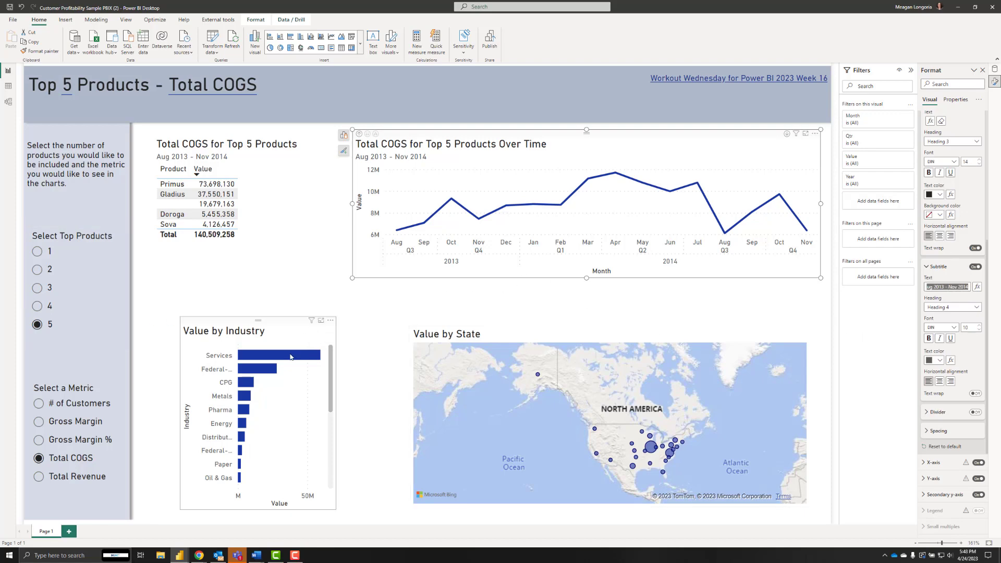
Set the industry bar chart's height to 318 and its width to 360
left_click(240, 333)
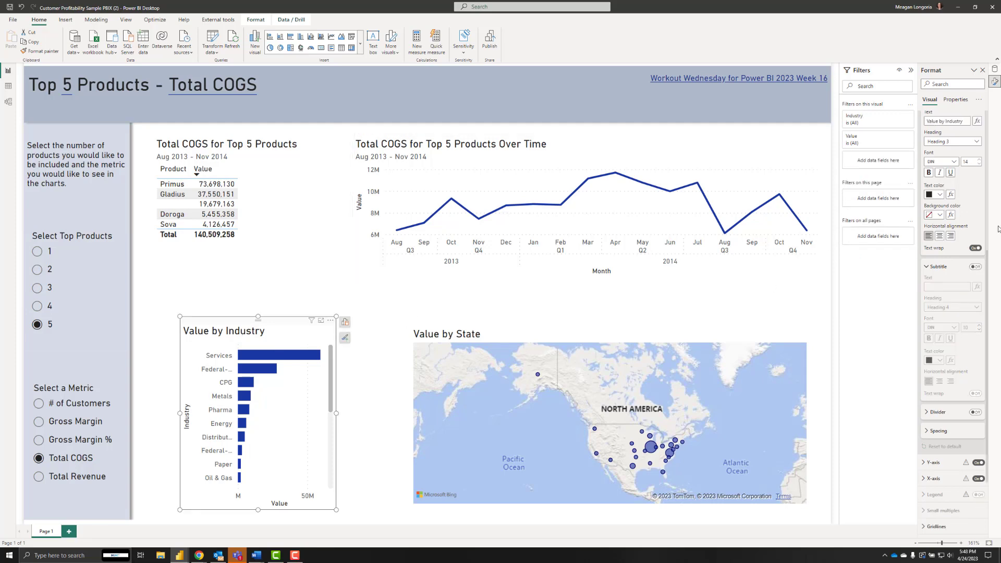
scroll(965, 120, "up", 5)
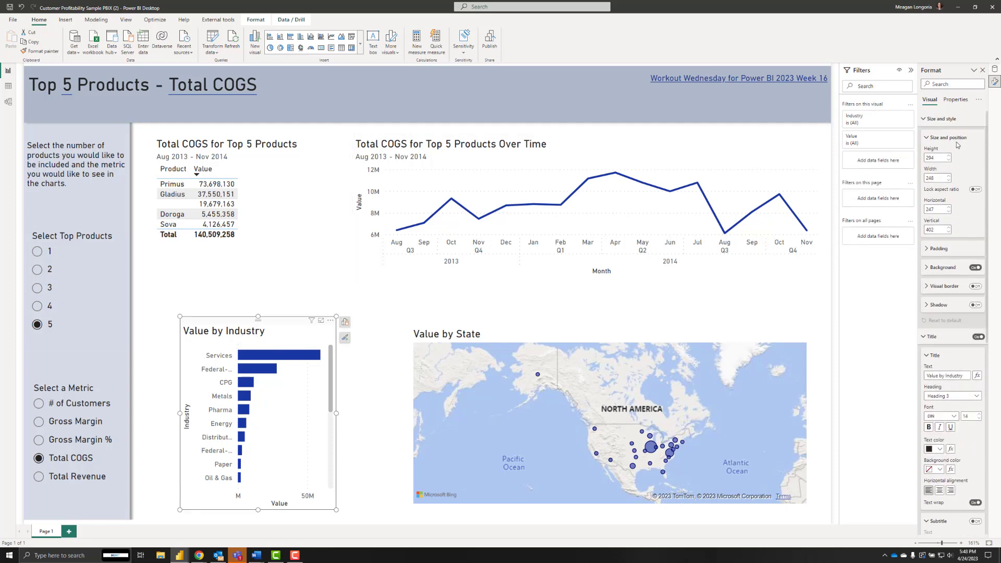
left_click_drag(942, 157, 917, 156)
type("318")
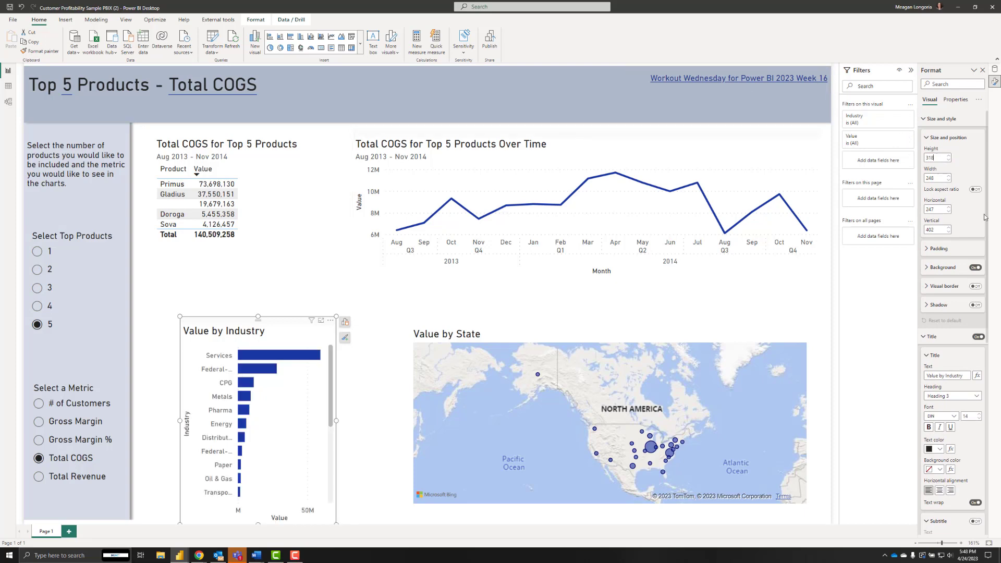
left_click_drag(939, 179, 915, 181)
type("360")
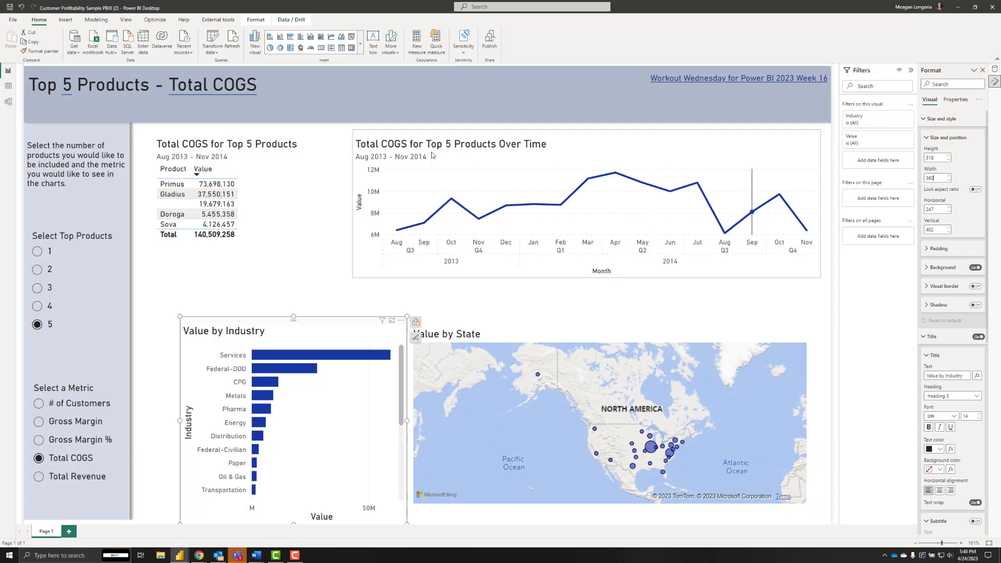
Turn off the line chart's Y-axis title, and check its quarterly level before expanding back to months
left_click(575, 145)
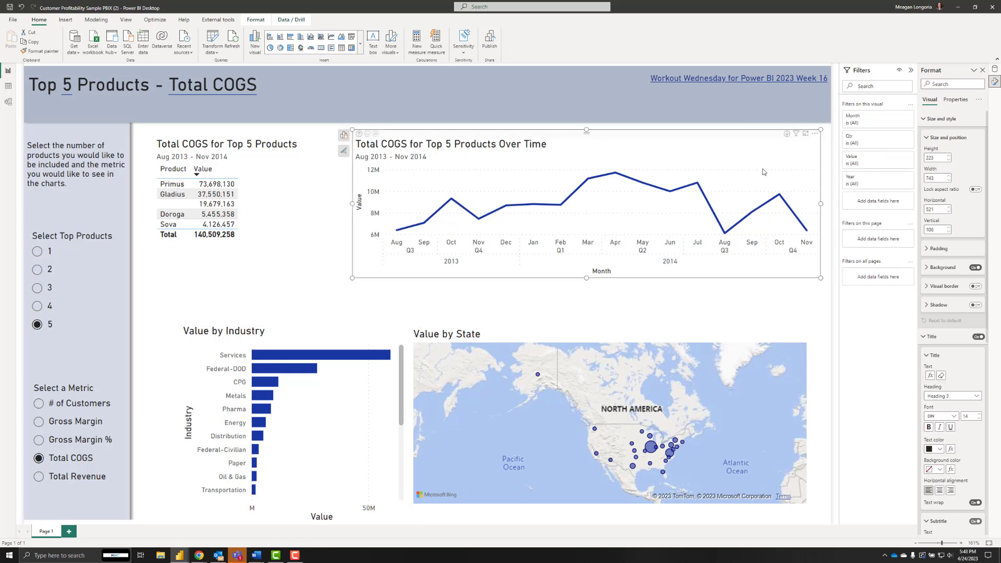
left_click(945, 337)
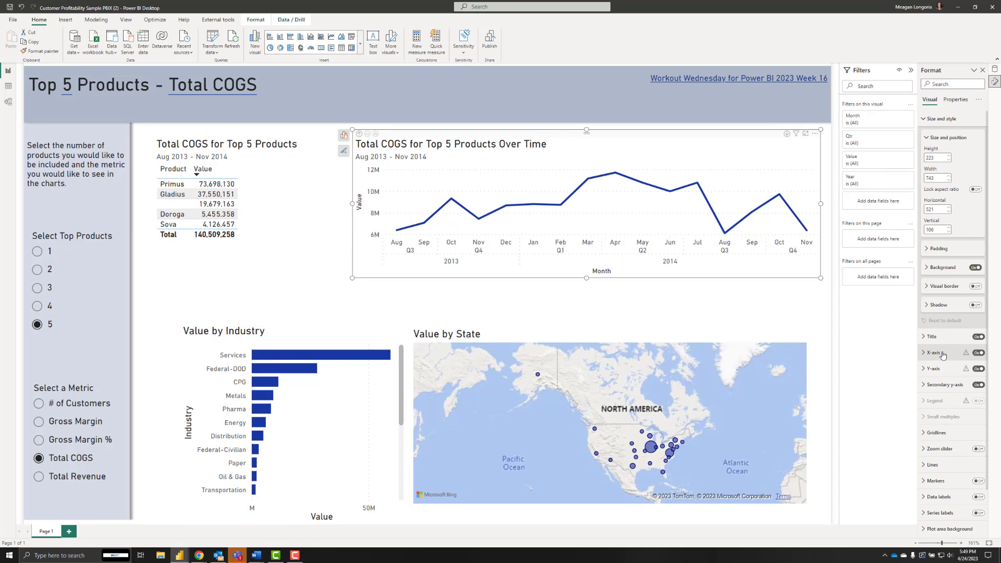
left_click(938, 370)
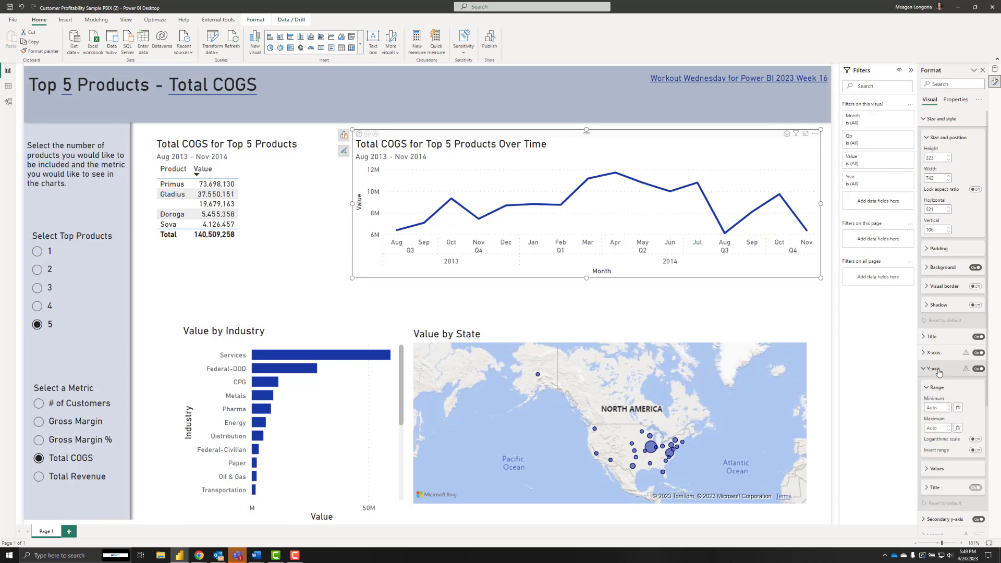
scroll(959, 339, "down", 4)
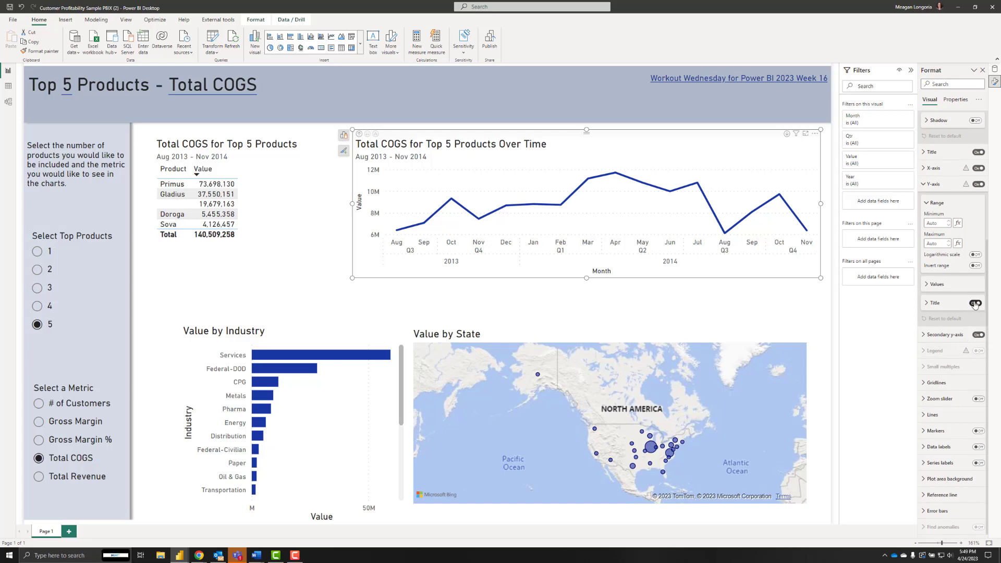
left_click(976, 304)
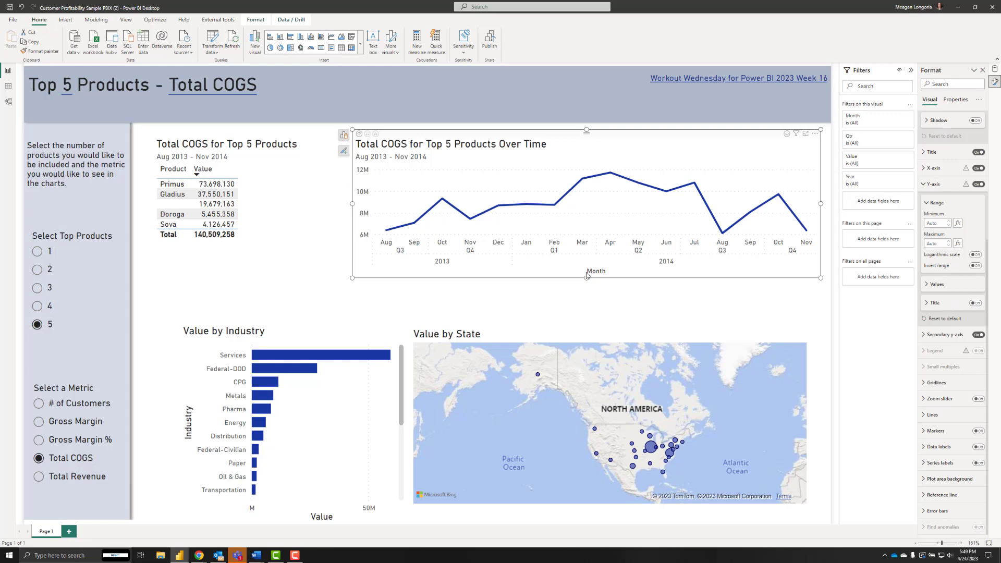
left_click(360, 135)
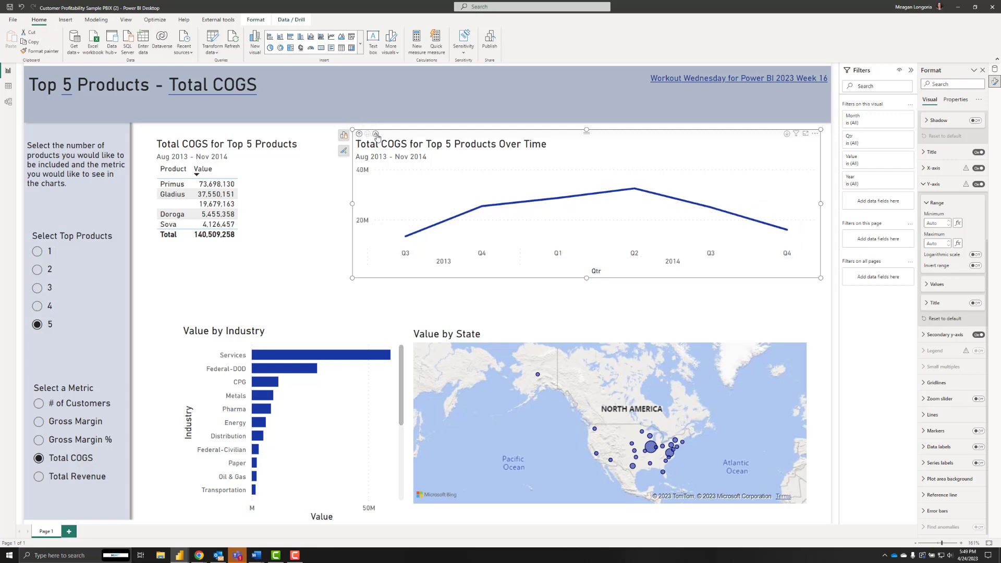
left_click(376, 134)
Move the industry bar chart up beneath the product table and set its height to 350
left_click(365, 333)
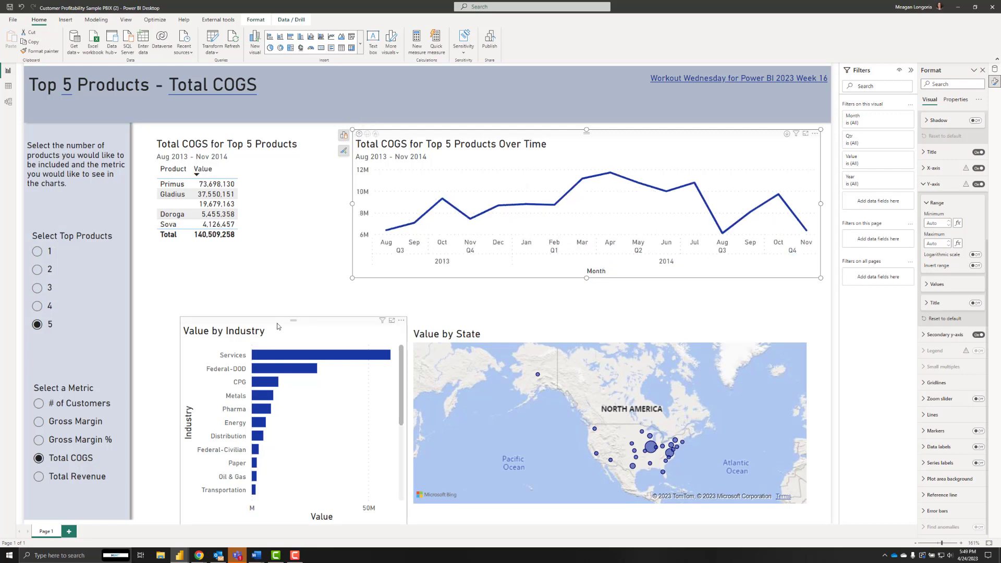
scroll(931, 235, "up", 3)
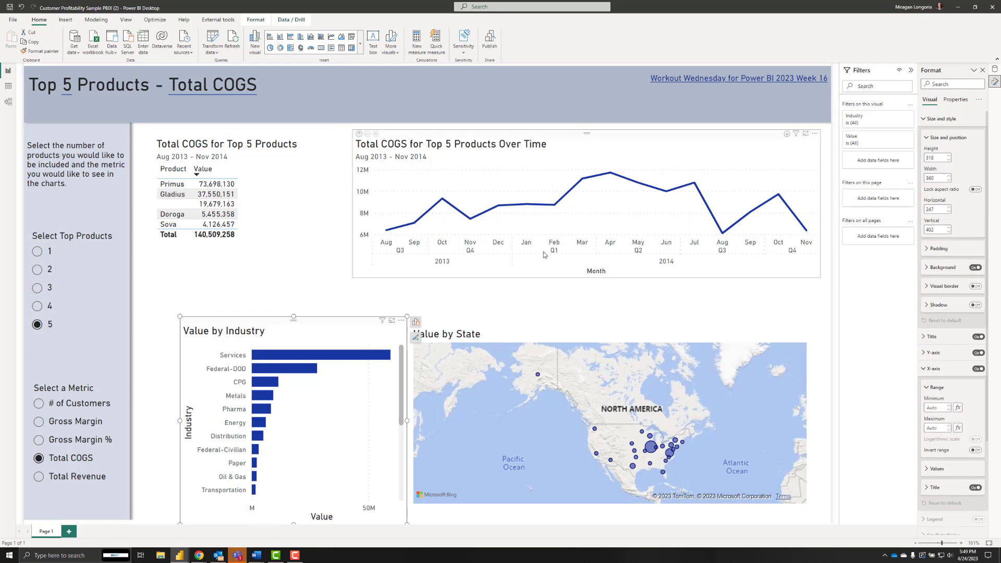
left_click_drag(367, 320, 329, 300)
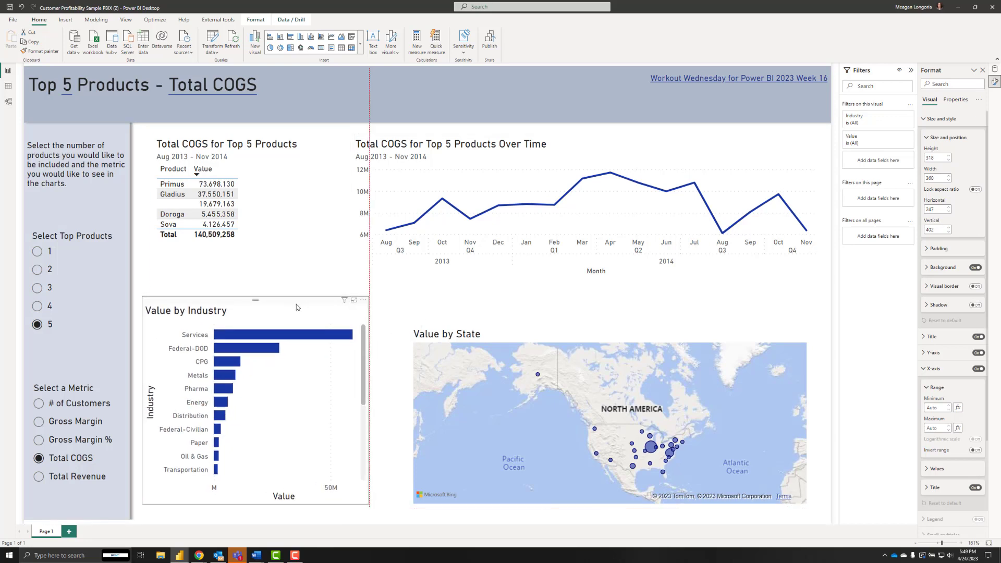
left_click_drag(937, 158, 918, 156)
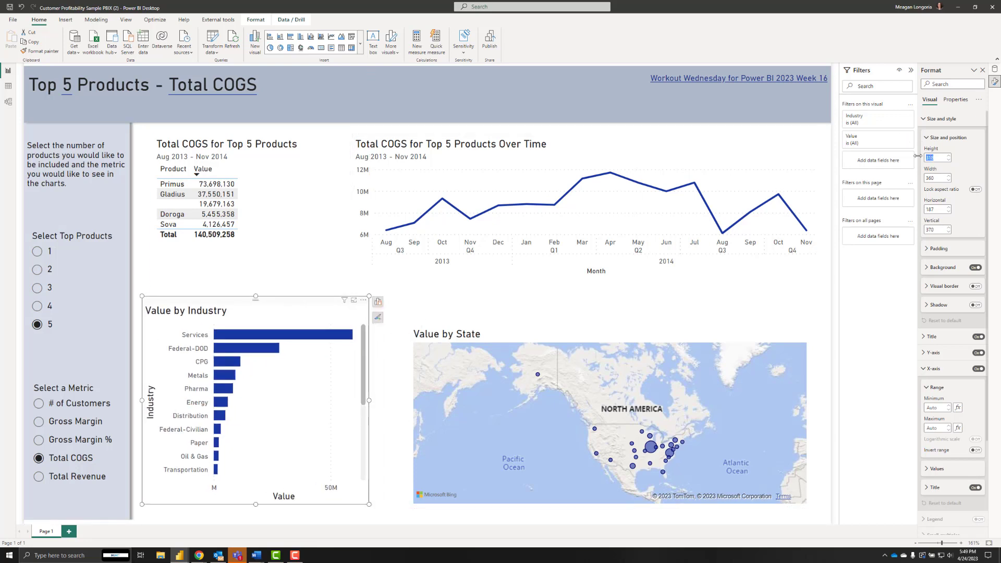
type("350")
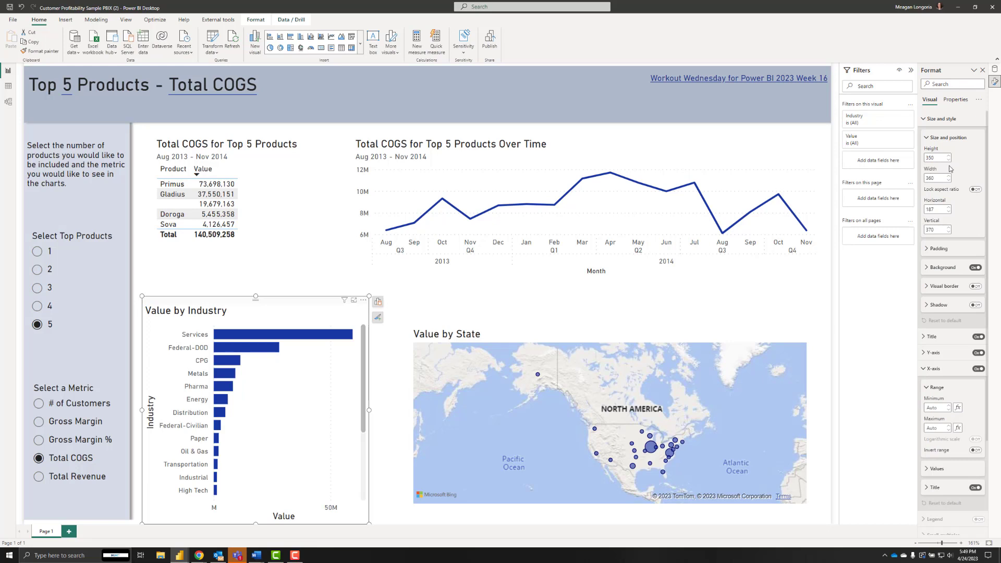
Set the industry bar chart's height to 360 and position it at horizontal 205, vertical 360
left_click_drag(310, 304, 309, 288)
left_click_drag(938, 155, 916, 161)
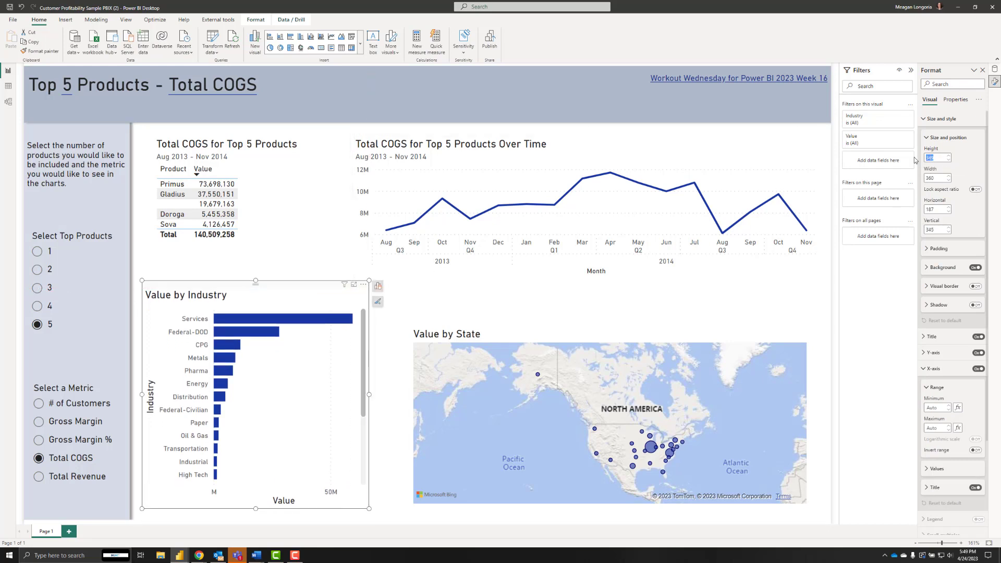
type("360")
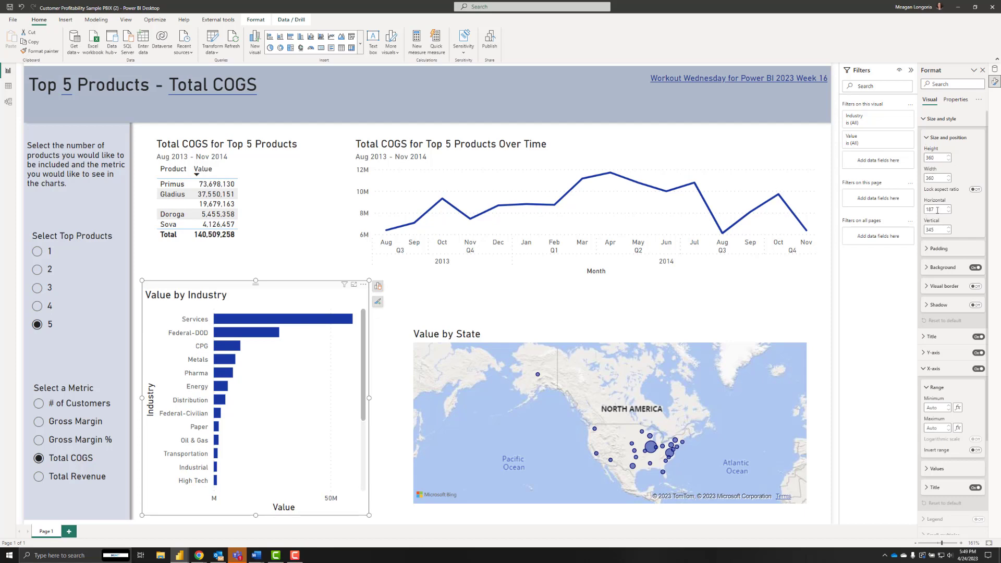
left_click_drag(938, 211, 927, 213)
type("205")
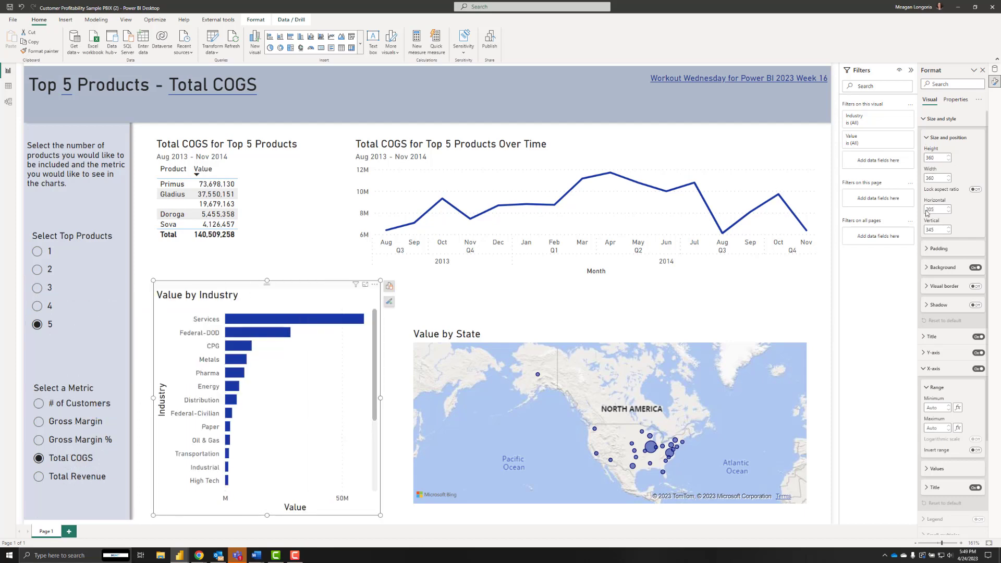
key("Tab")
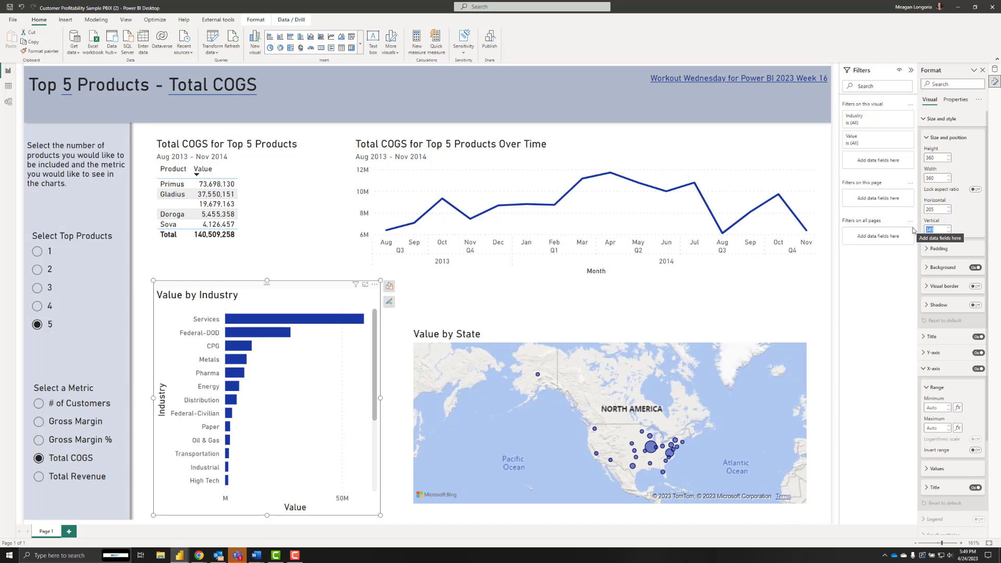
type("360")
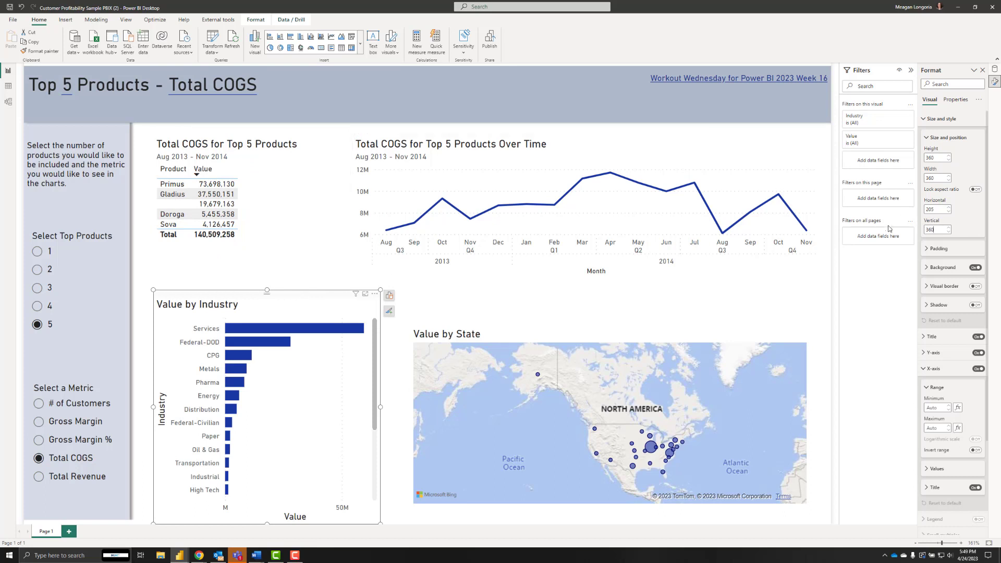
Turn off the industry bar chart's X-axis title and review its Y-axis settings
left_click(925, 119)
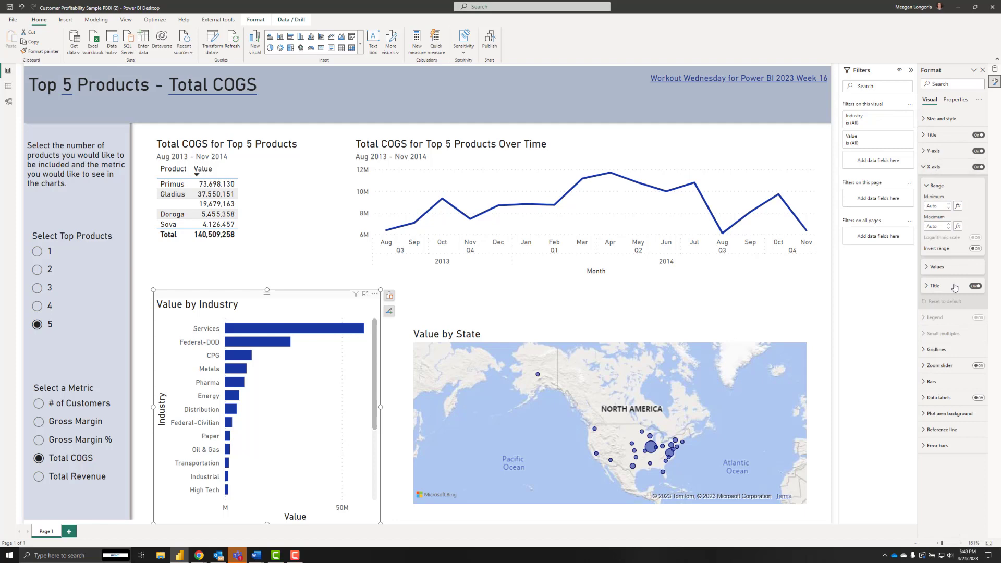
left_click(975, 286)
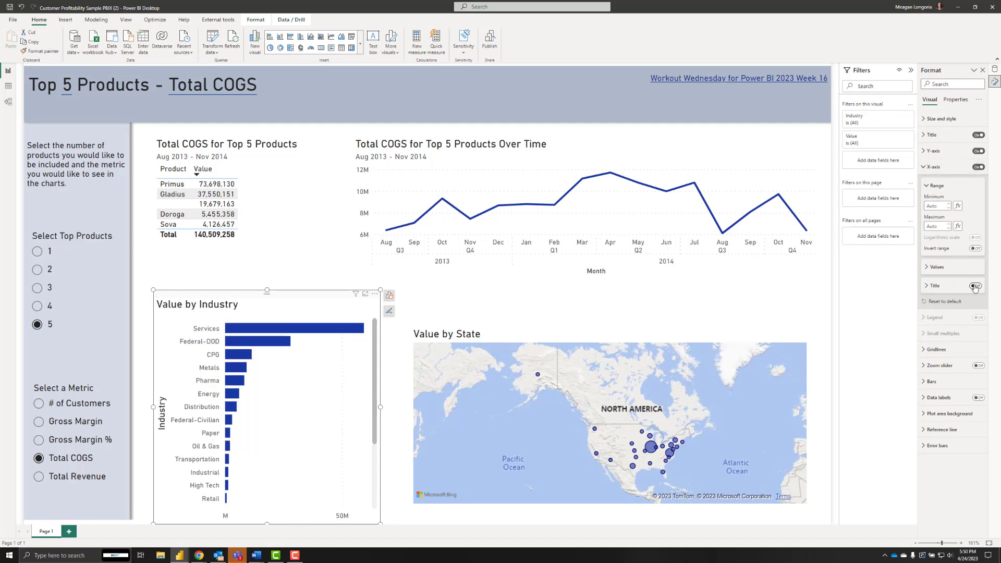
left_click(941, 168)
left_click(946, 152)
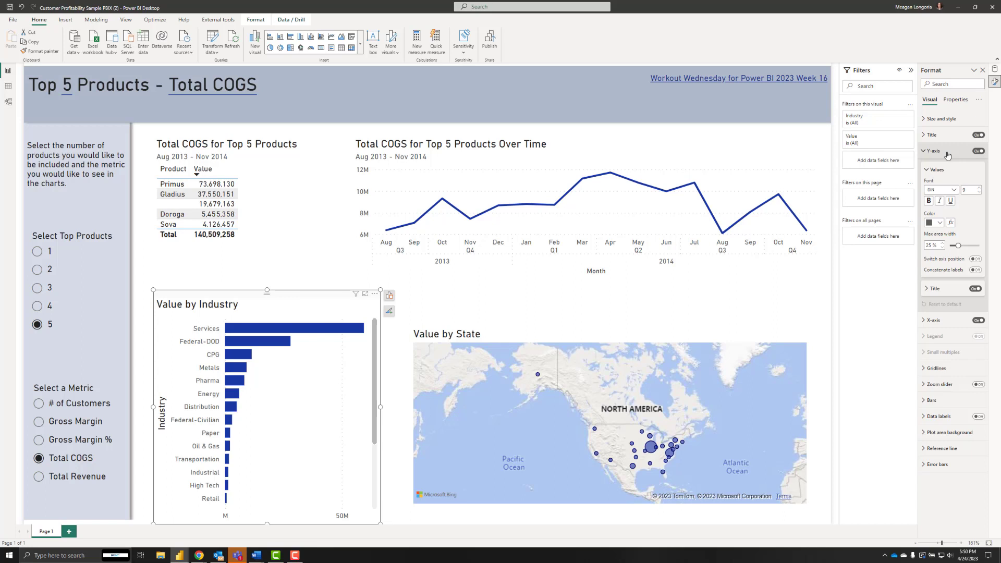
left_click(948, 156)
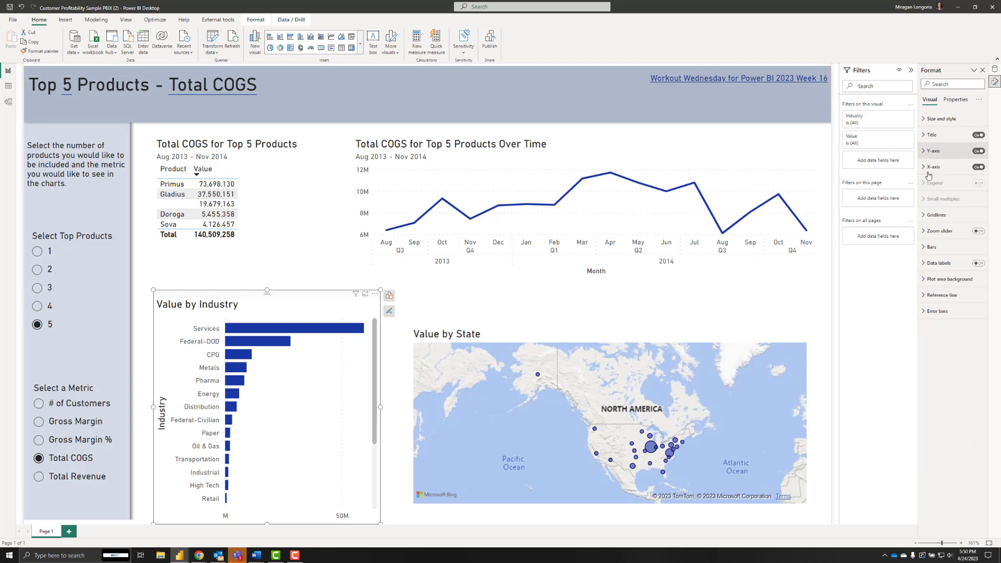
Base the industry bar chart's title text on the Title - Bar measure
left_click(939, 135)
left_click(978, 174)
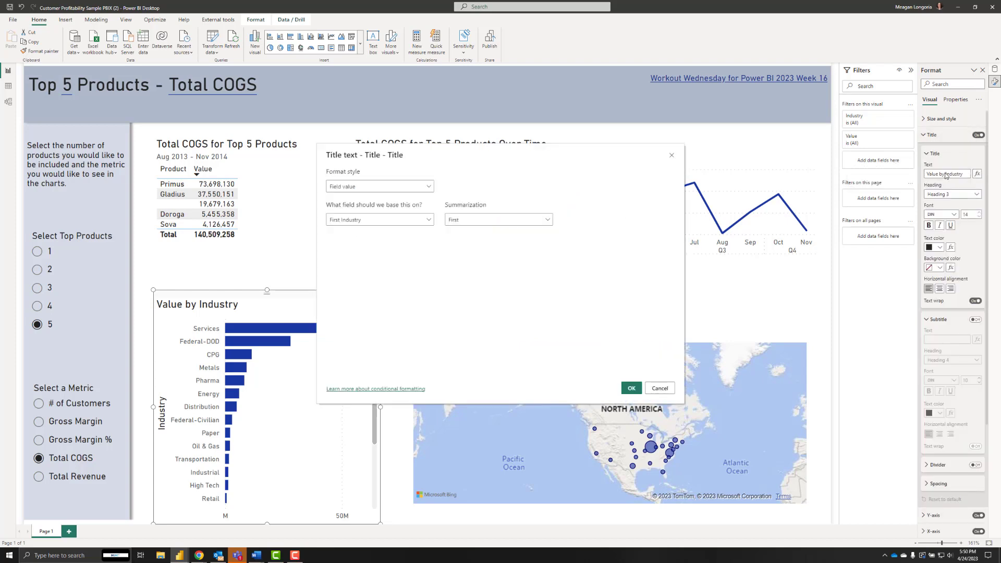
left_click(362, 219)
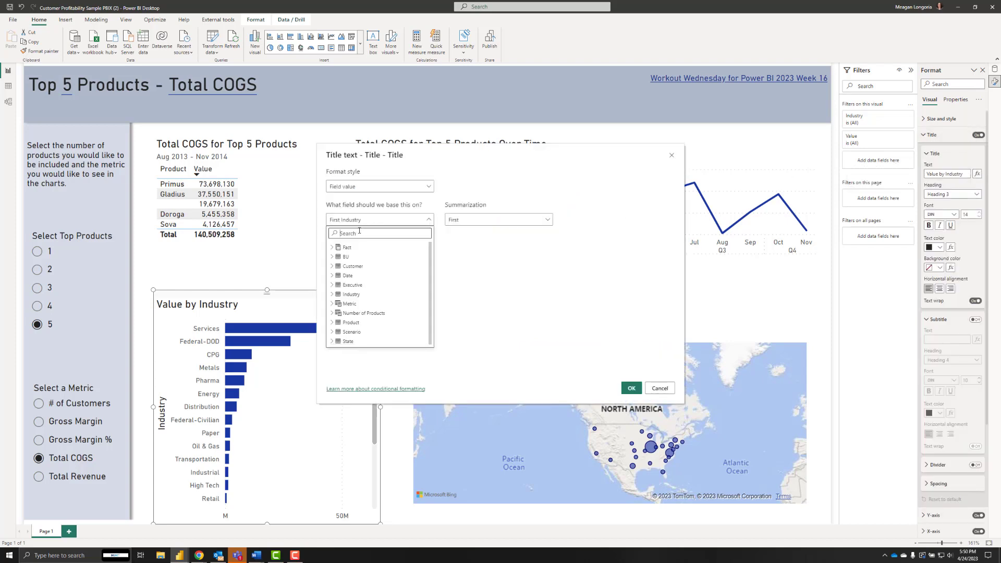
type("titl")
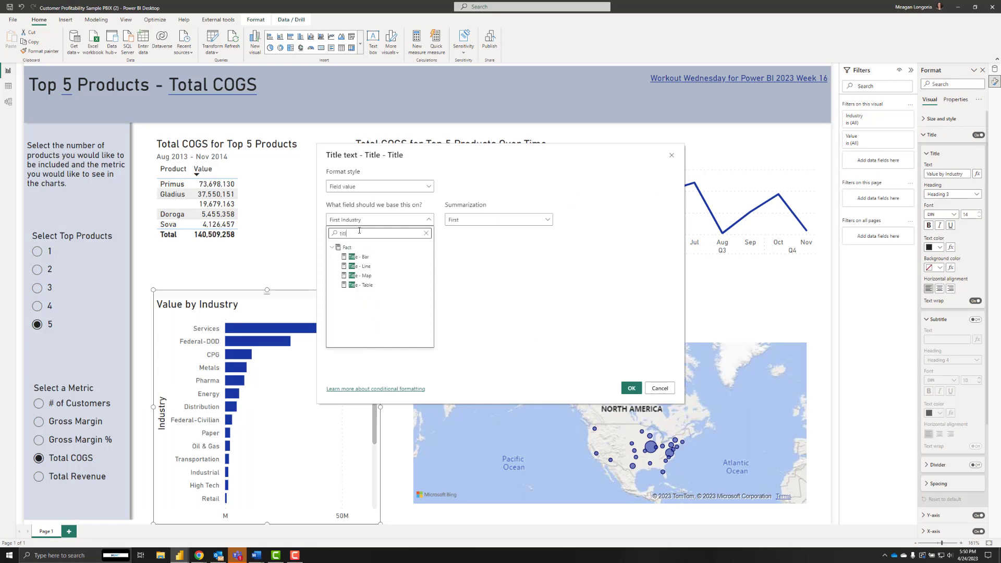
left_click(370, 260)
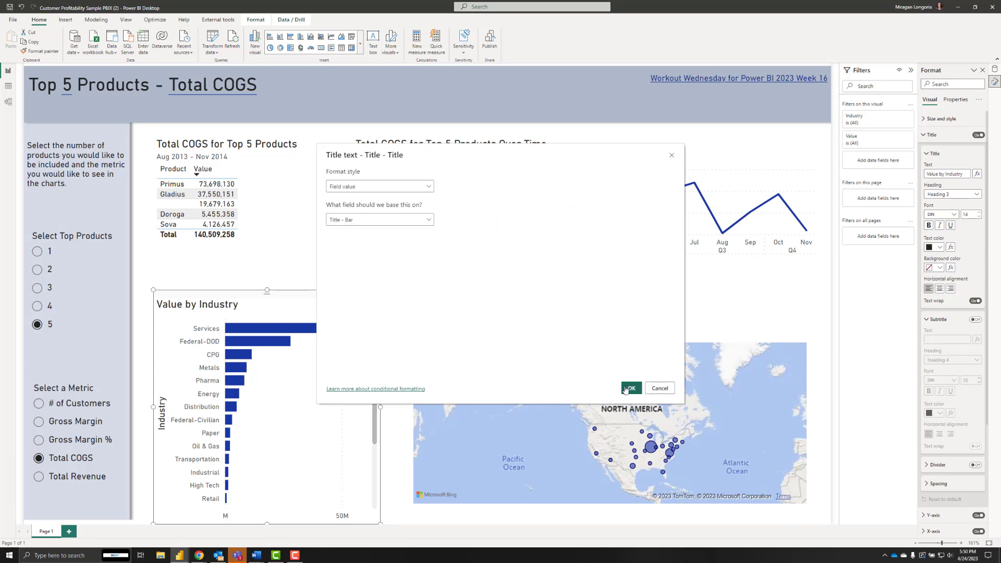
left_click(632, 389)
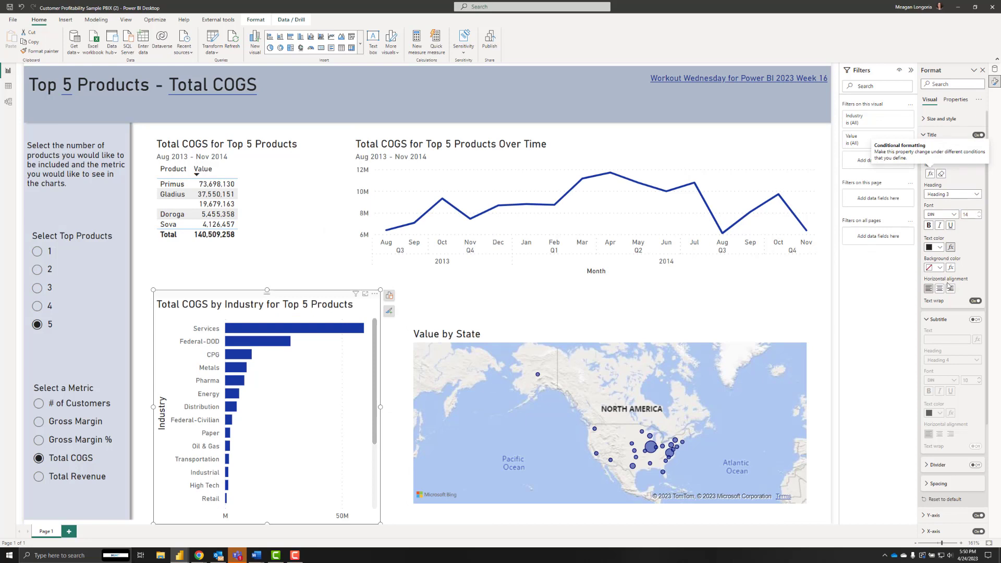
Turn on the industry bar chart's subtitle with the text "Aug 2013 - Nov 2014"
left_click(980, 320)
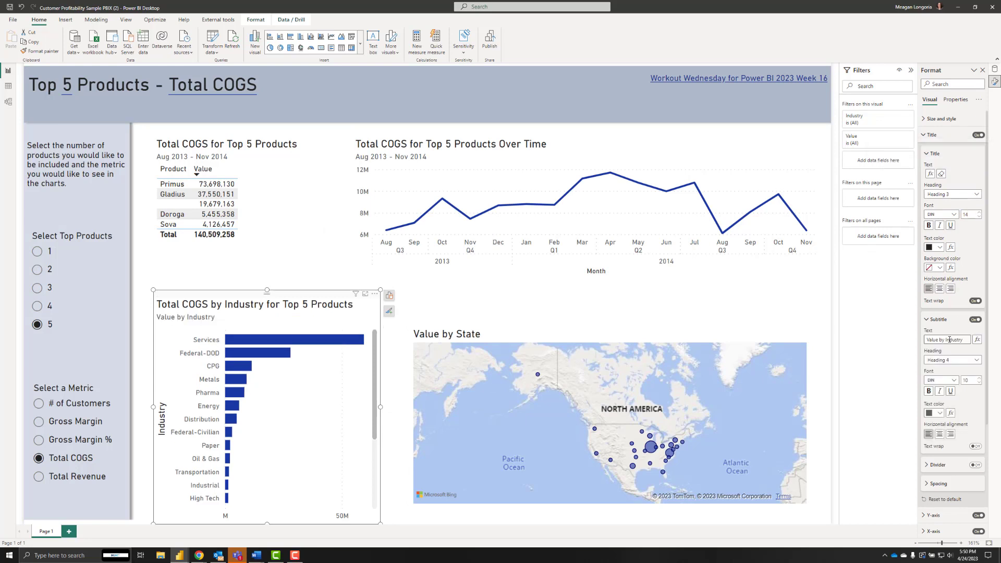
triple_click(948, 340)
type("Aug 2013 - Nov 2014")
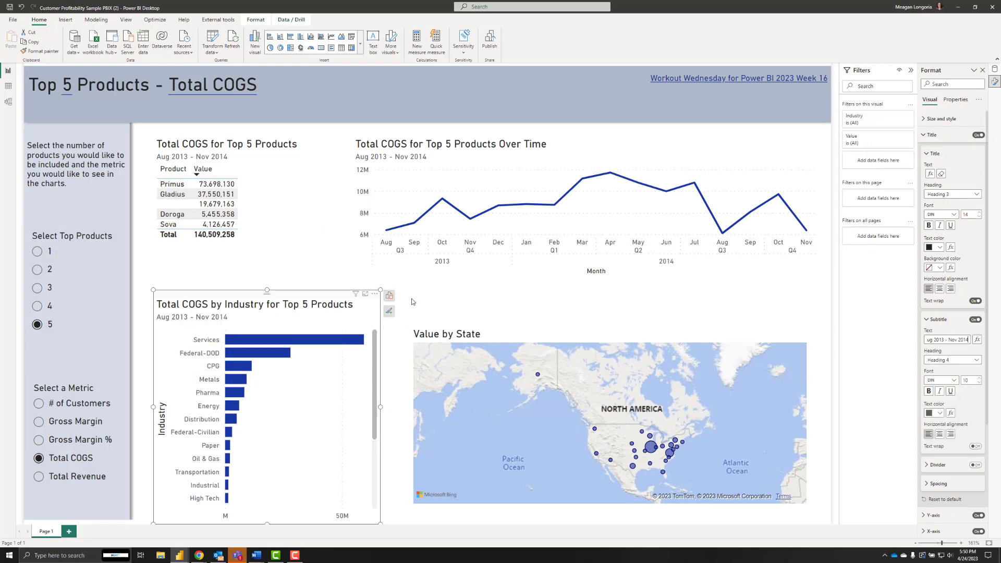
left_click(400, 337)
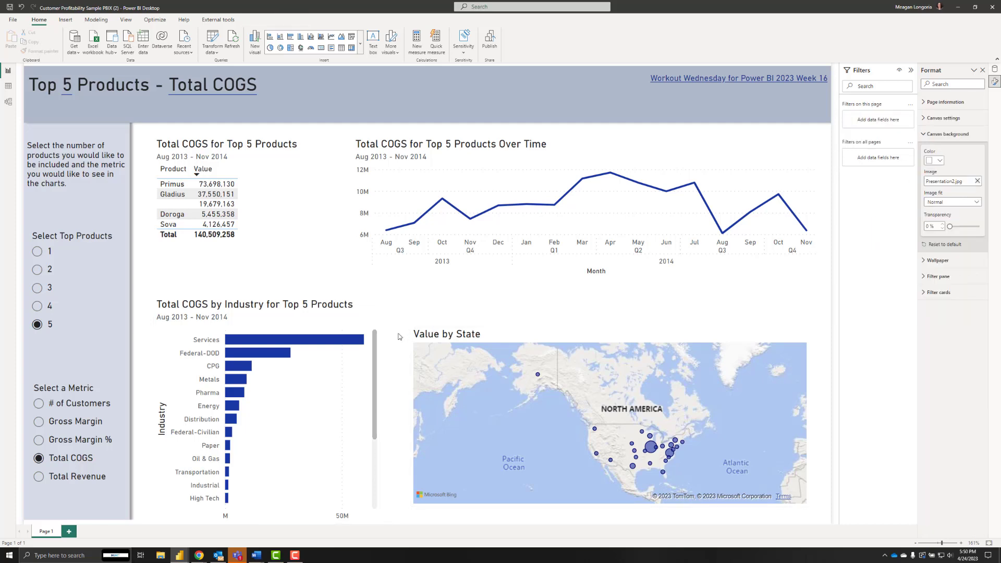
Move the state map up beside the bar chart, enlarge it to about 667 wide, and set its height to 360
left_click_drag(440, 324, 430, 298)
left_click_drag(800, 477, 821, 517)
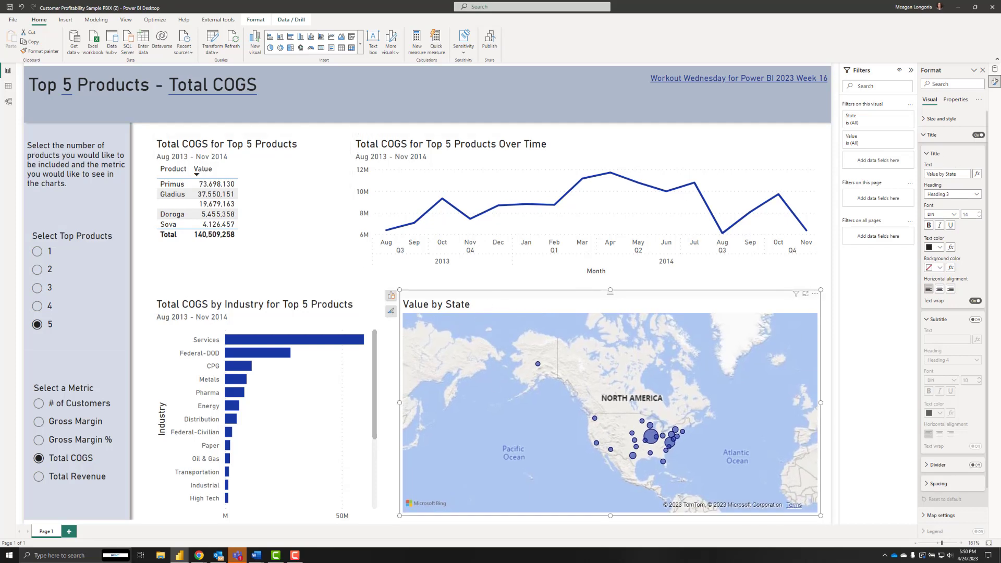
left_click(952, 120)
left_click_drag(936, 157, 924, 157)
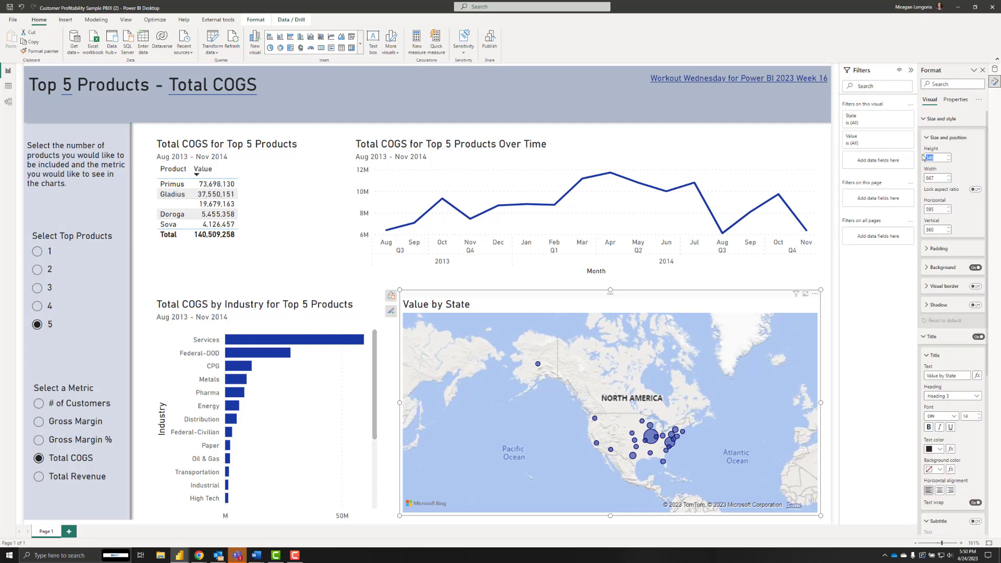
type("360")
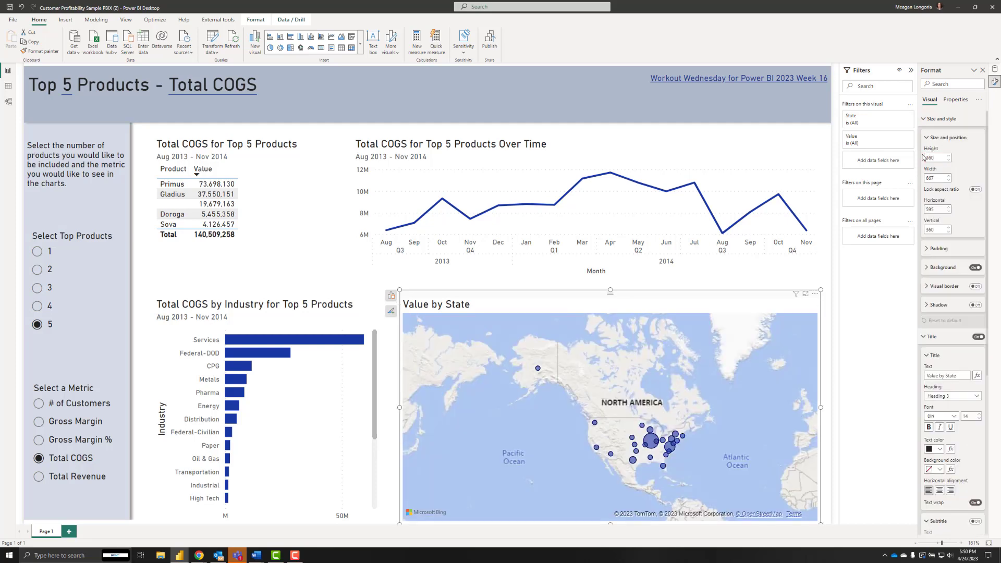
Set the state map's width to 630, its horizontal position to 633 and its vertical position to 360
left_click_drag(936, 178, 927, 180)
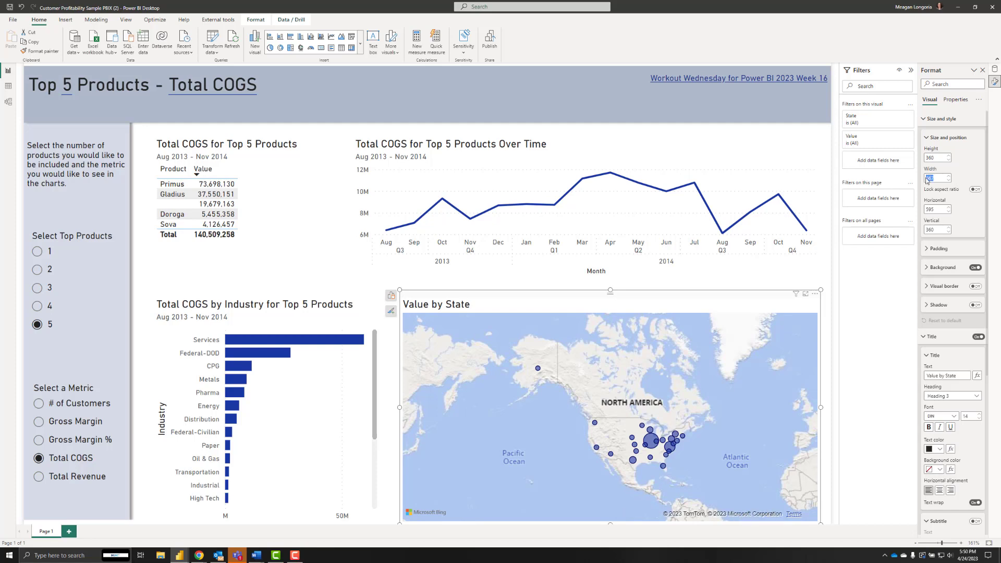
type("630")
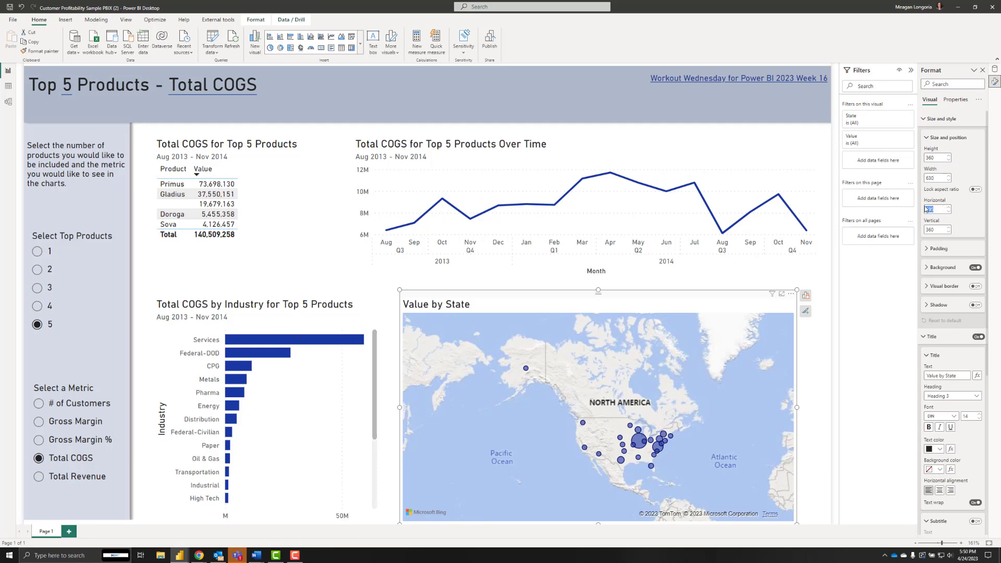
type("633")
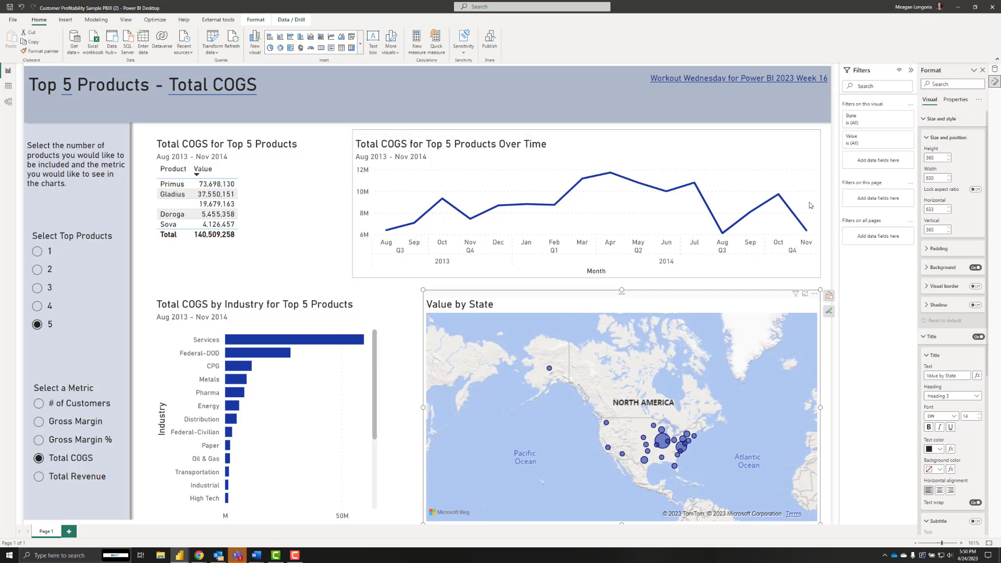
left_click(932, 230)
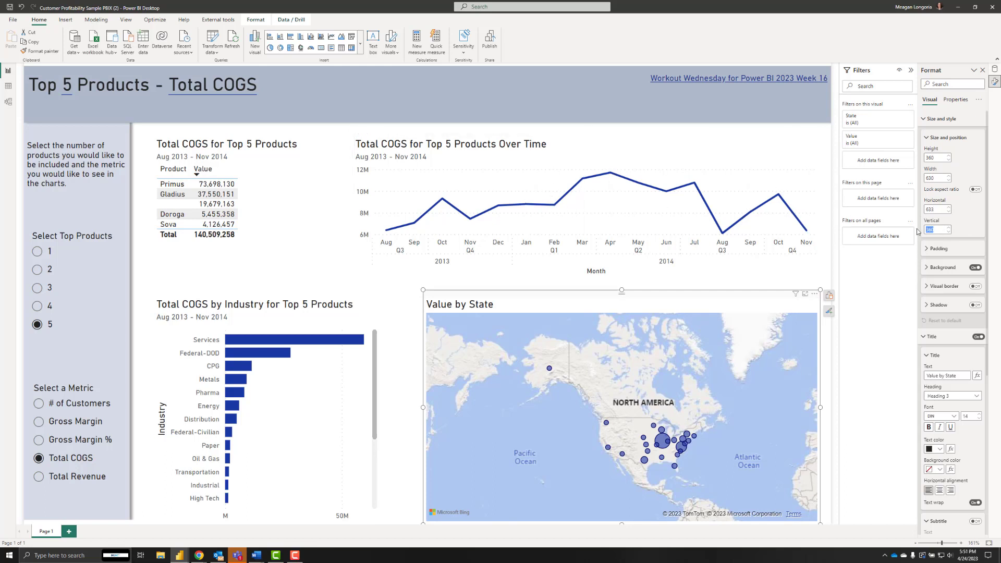
type("360")
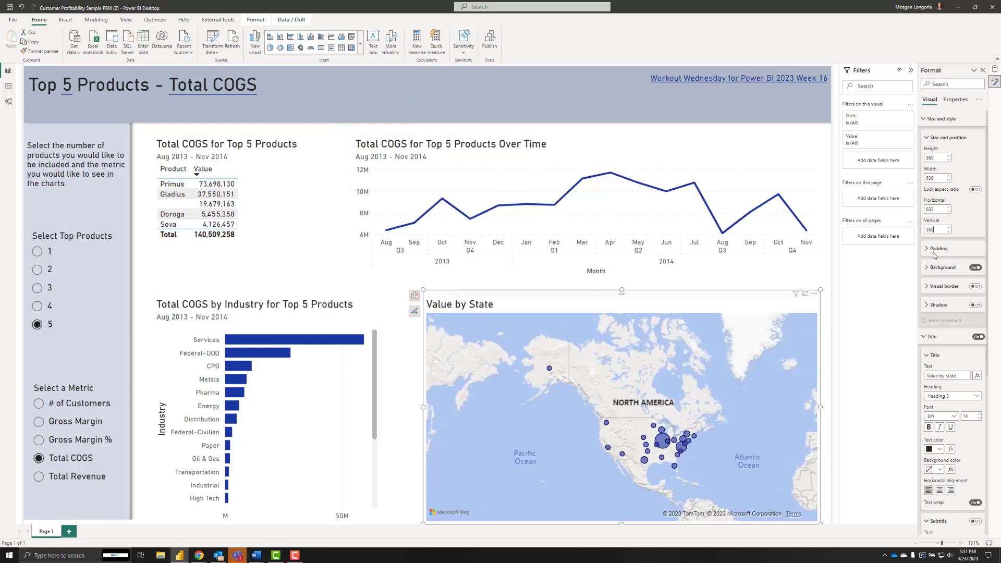
Base the state map's title text on the Title - Map measure
scroll(951, 305, "down", 4)
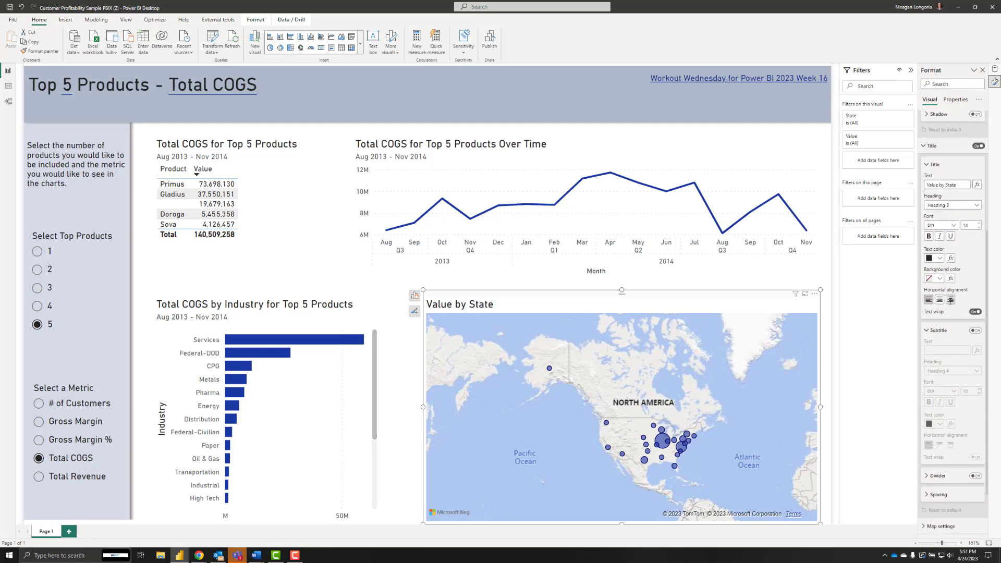
left_click(978, 185)
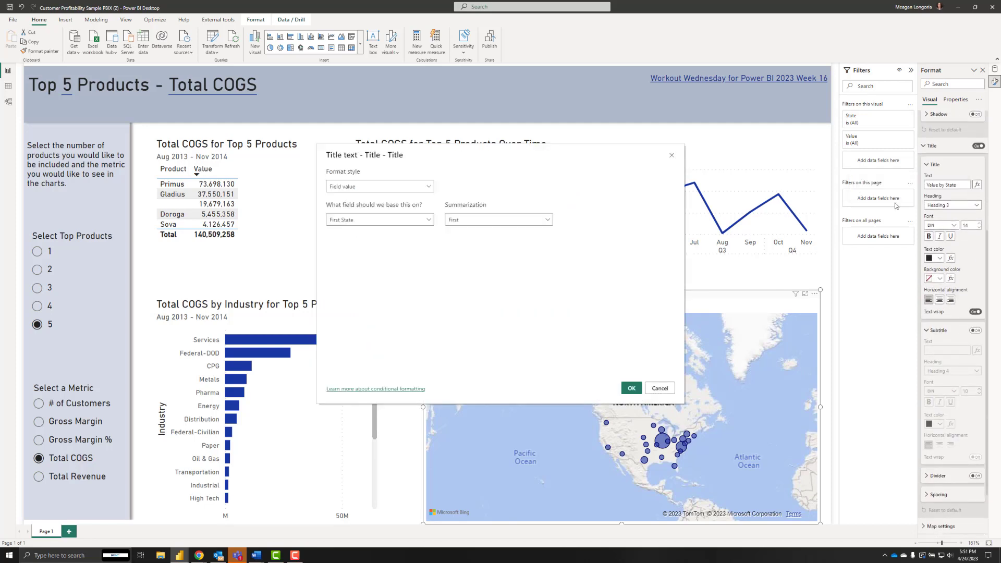
left_click(385, 222)
type("titl")
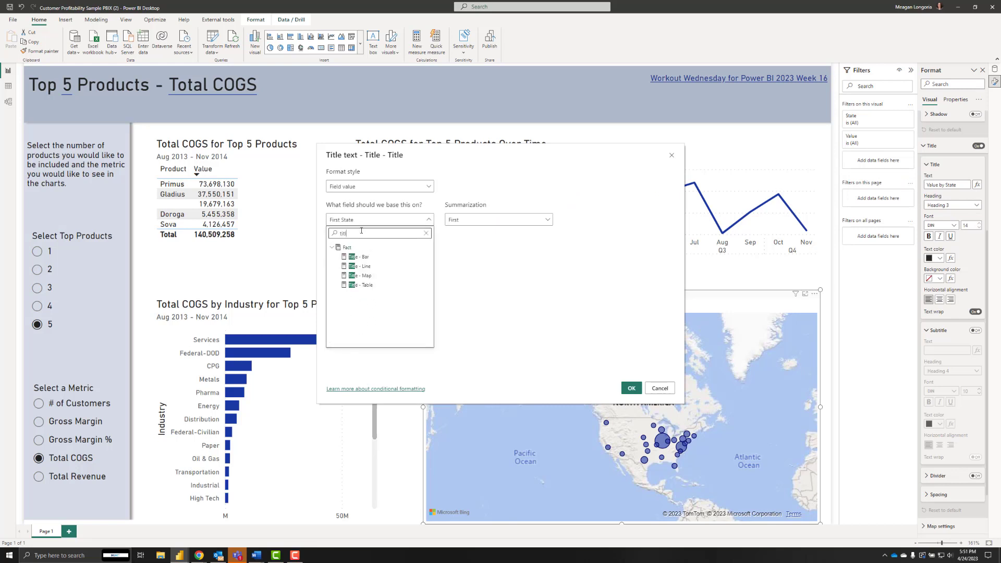
left_click(360, 275)
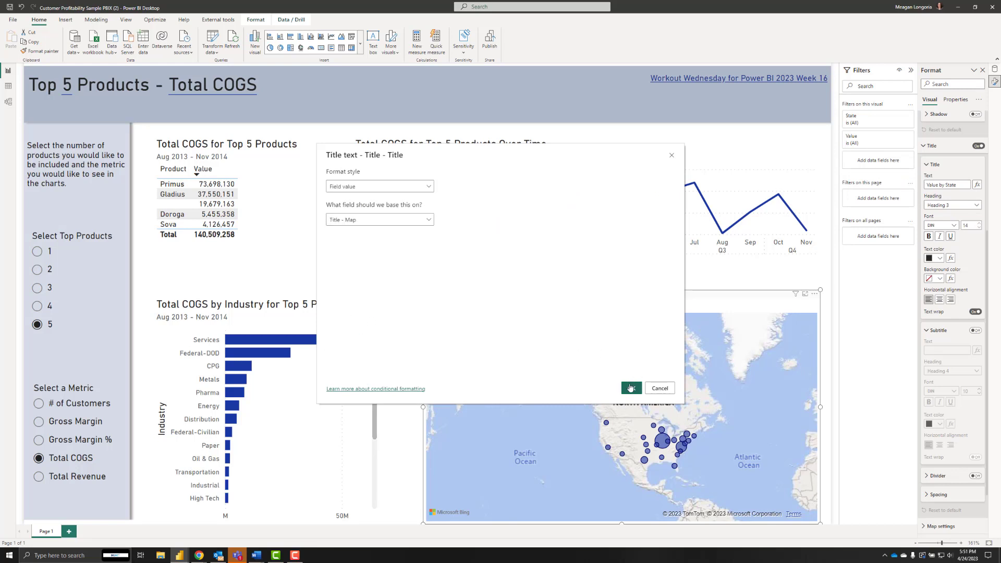
left_click(631, 388)
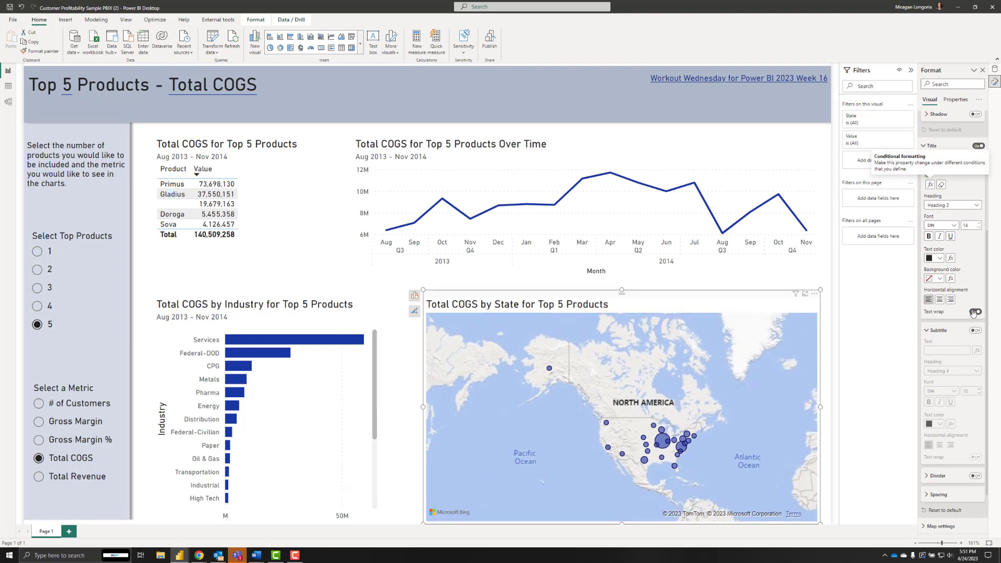
Turn on the state map's subtitle with the text "Aug 2013 - Nov 2014"
left_click(976, 332)
key("ctrl+a")
type("Aug 2013 - Nov 2014")
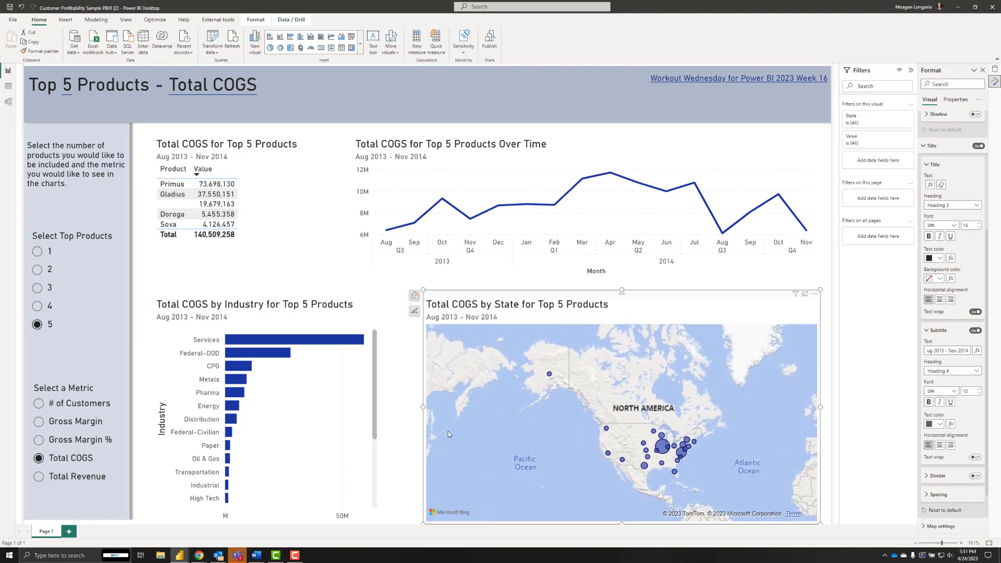
key("Home")
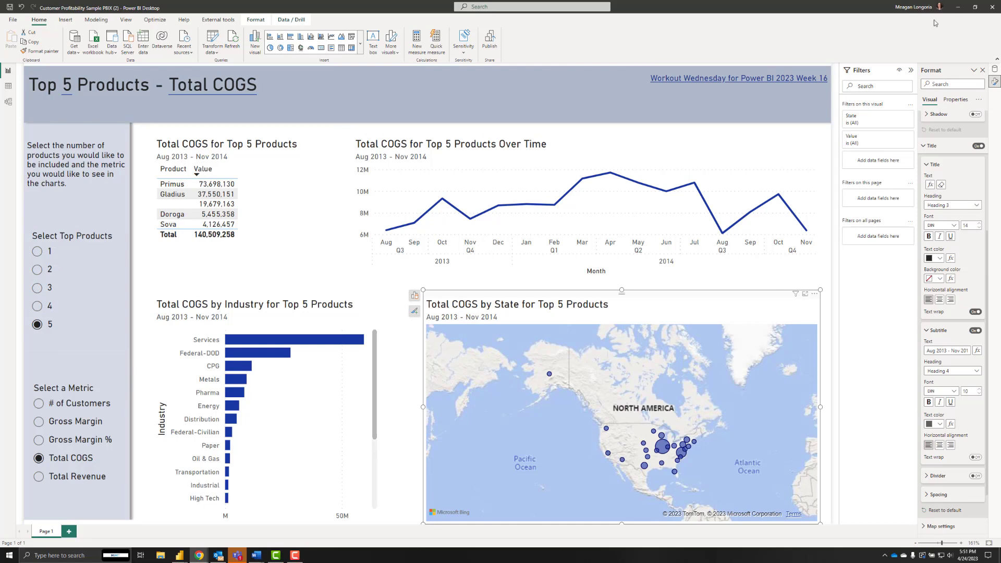
Close the Format and Data panes and collapse the Filters pane to give the report canvas more room
left_click(983, 71)
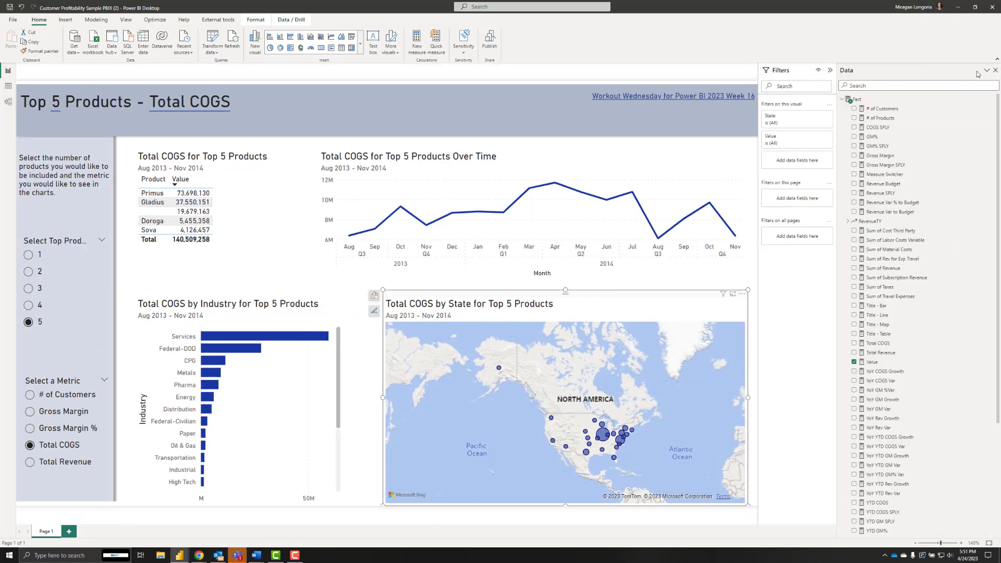
left_click(828, 72)
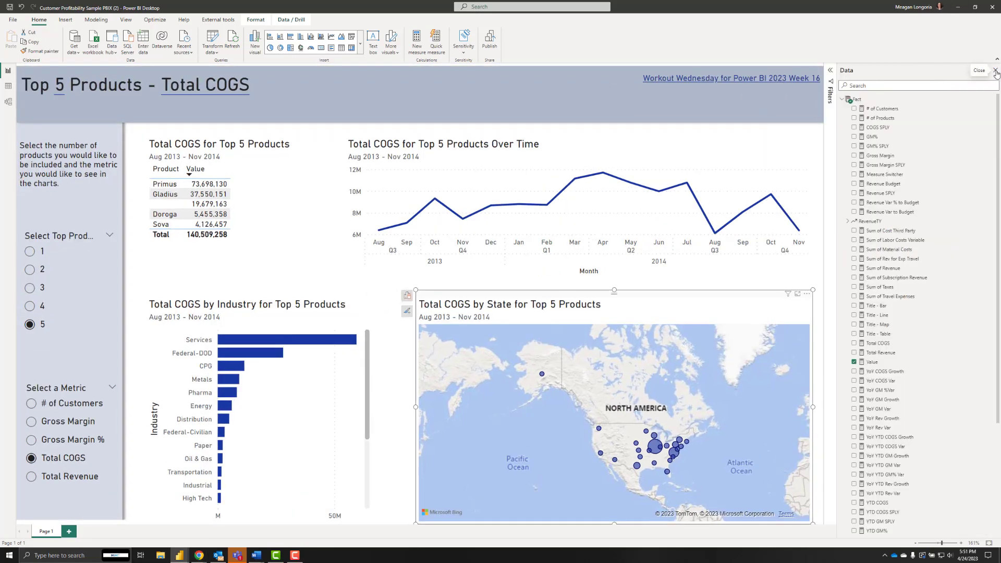
left_click(996, 71)
Test the slicers with the # of Customers metric for the top 1 and top 3 products, checking the visuals
left_click(112, 252)
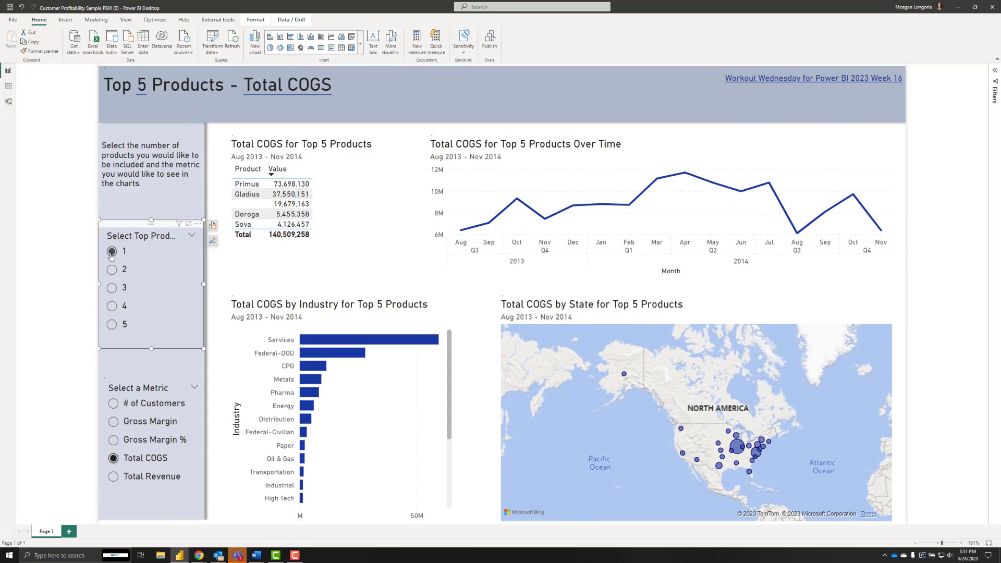
left_click(113, 403)
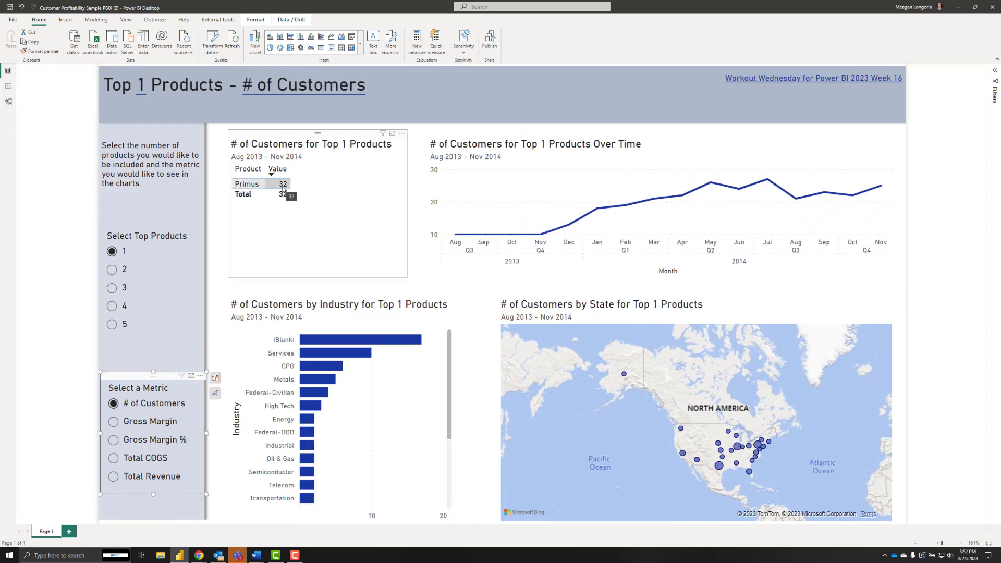
left_click(112, 288)
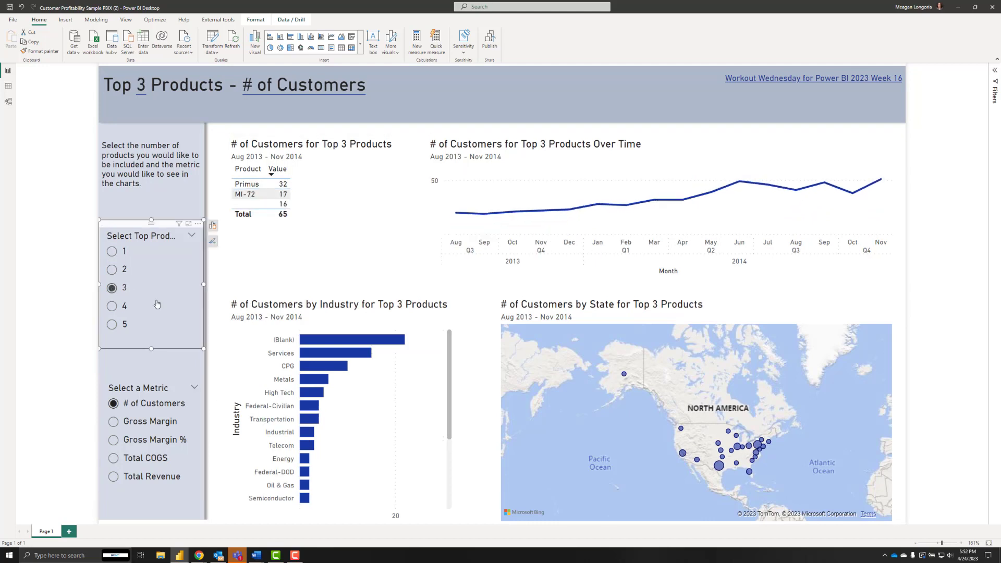
mouse_move(390, 345)
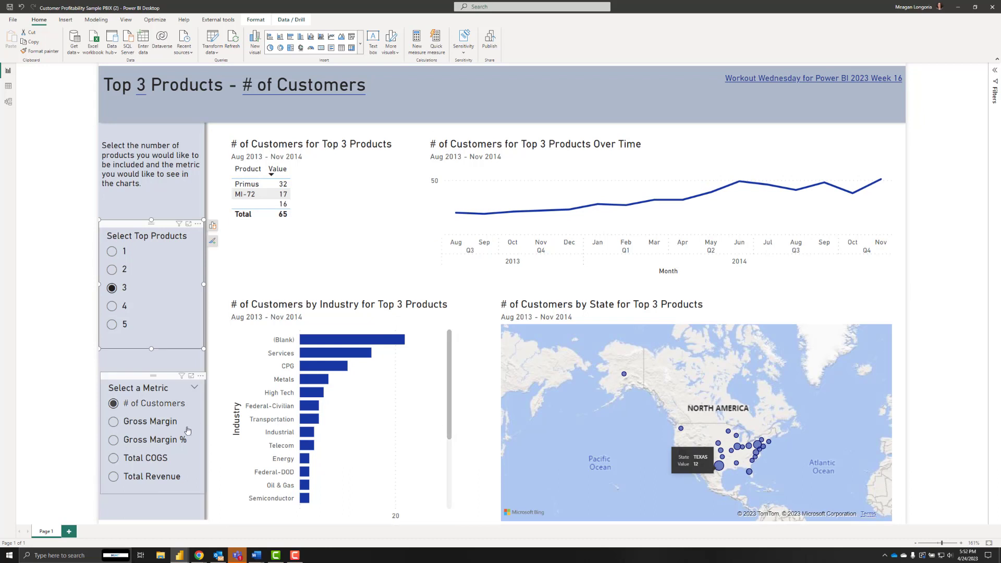
Check the visuals for the Gross Margin, Total COGS and Gross Margin % metrics using the metric slicer
left_click(114, 422)
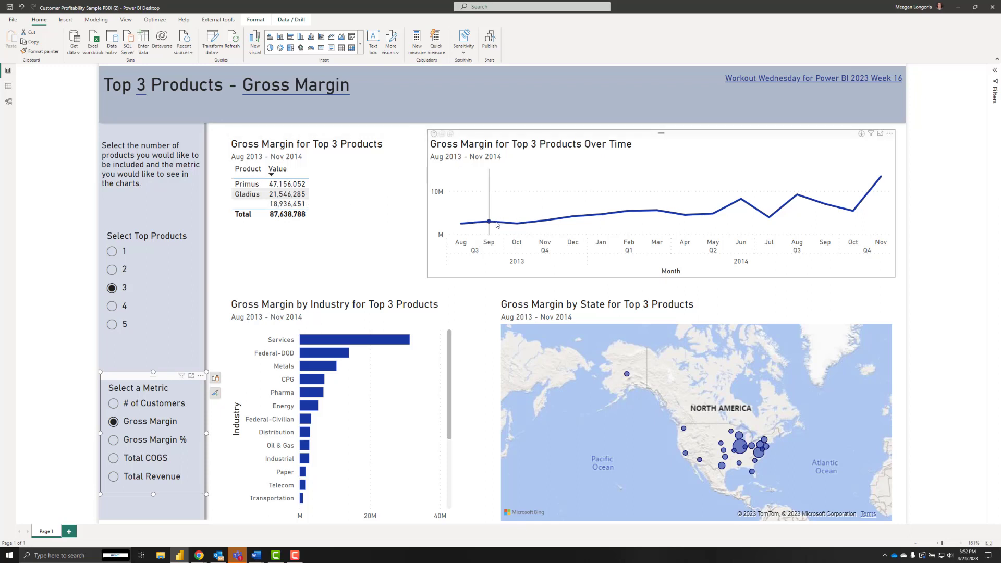
mouse_move(497, 226)
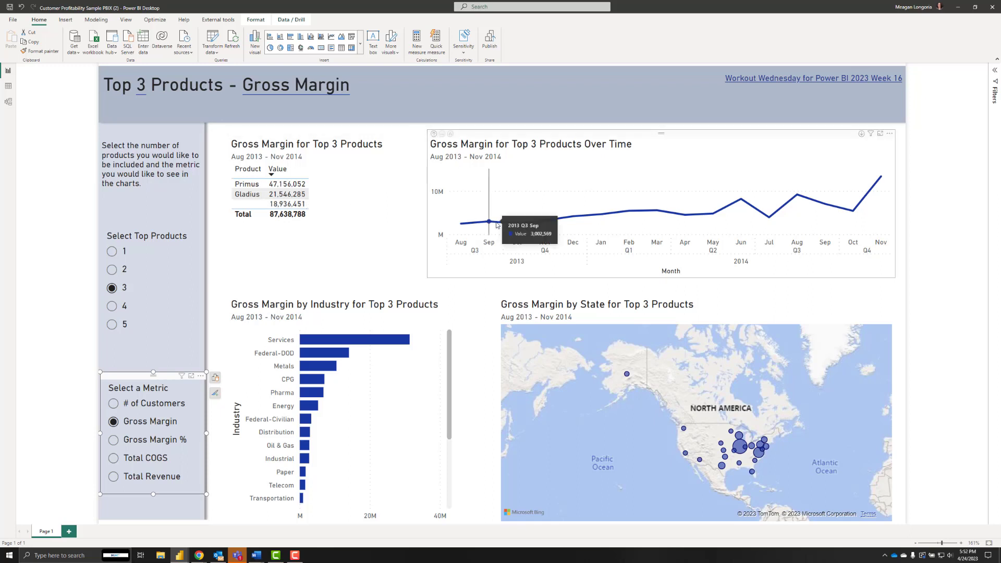
left_click(113, 459)
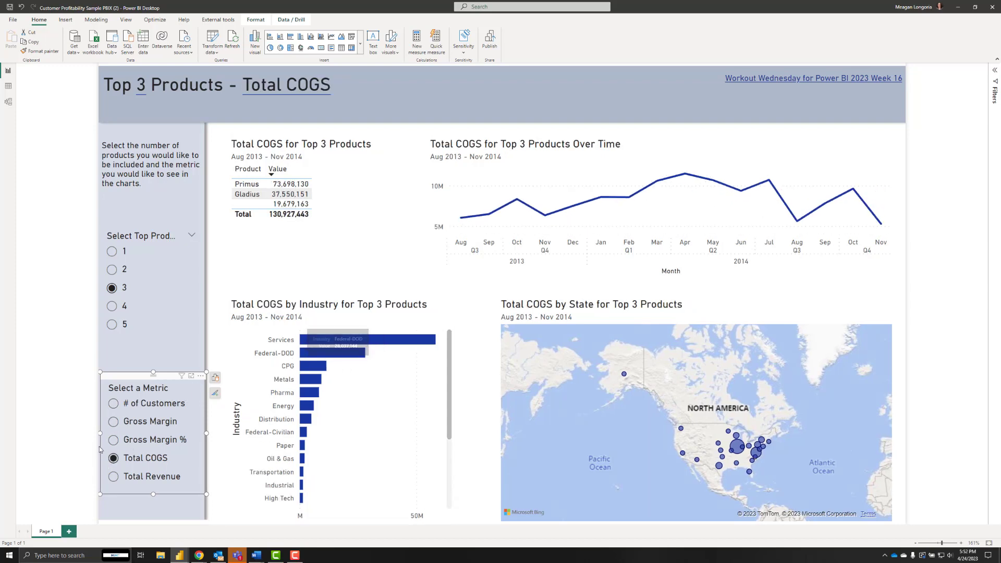
left_click(114, 441)
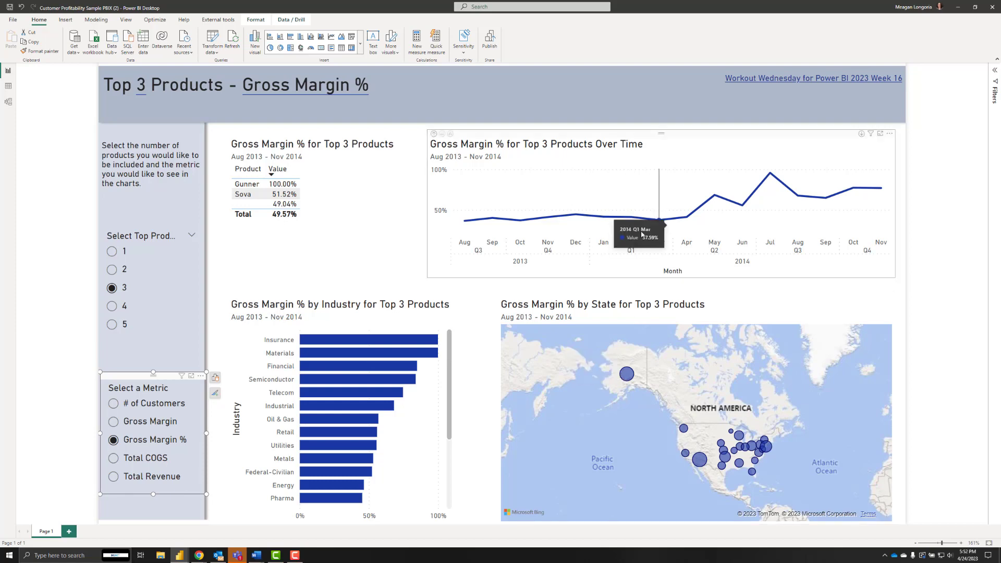
Set the report to the Total Revenue metric for the top 5 products and deselect the slicer
left_click(113, 478)
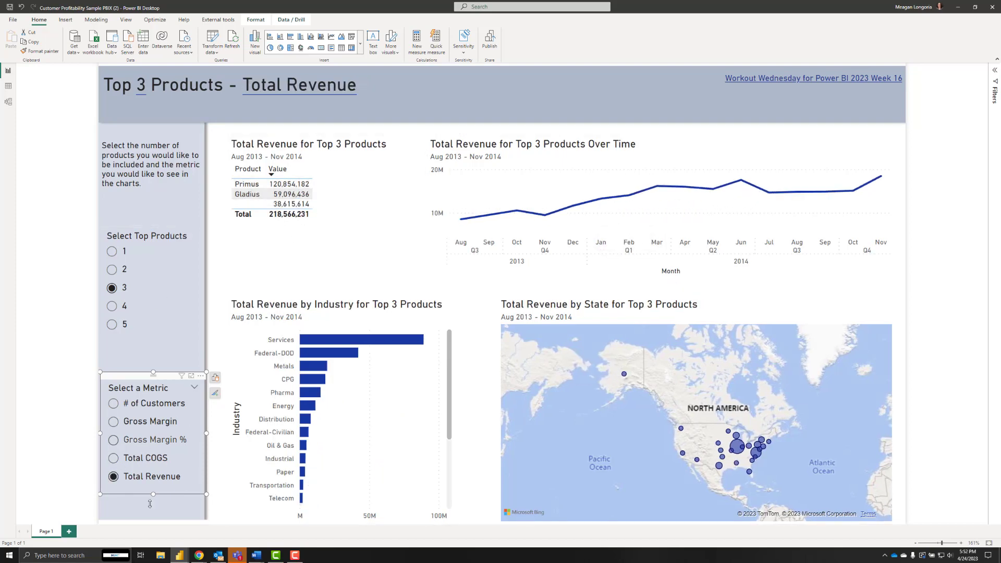
left_click(113, 325)
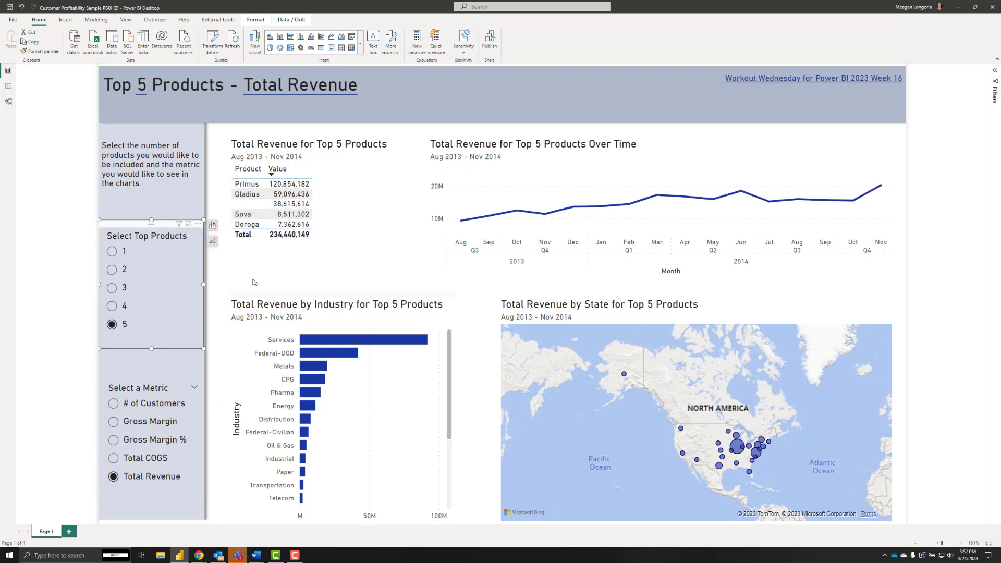
left_click(45, 179)
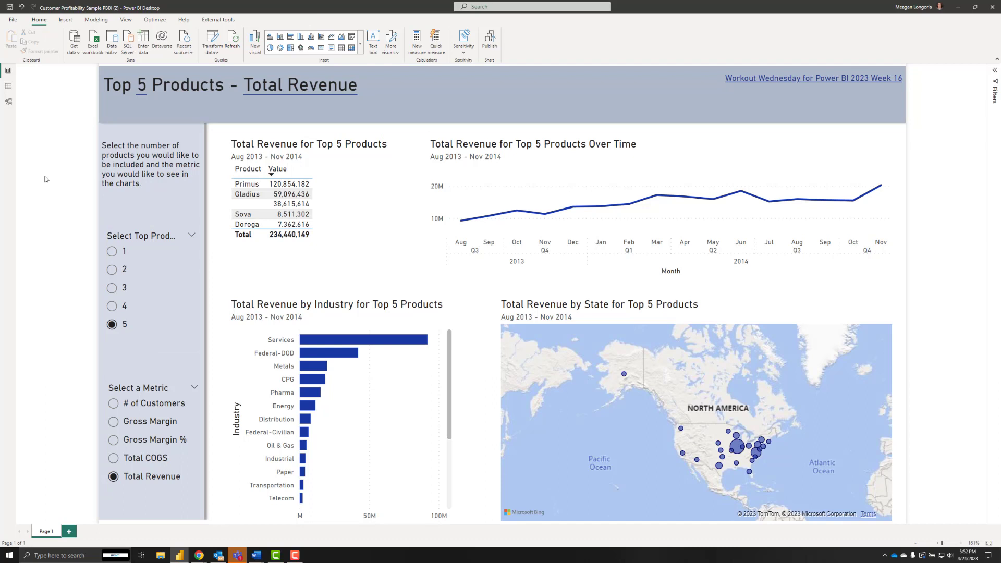